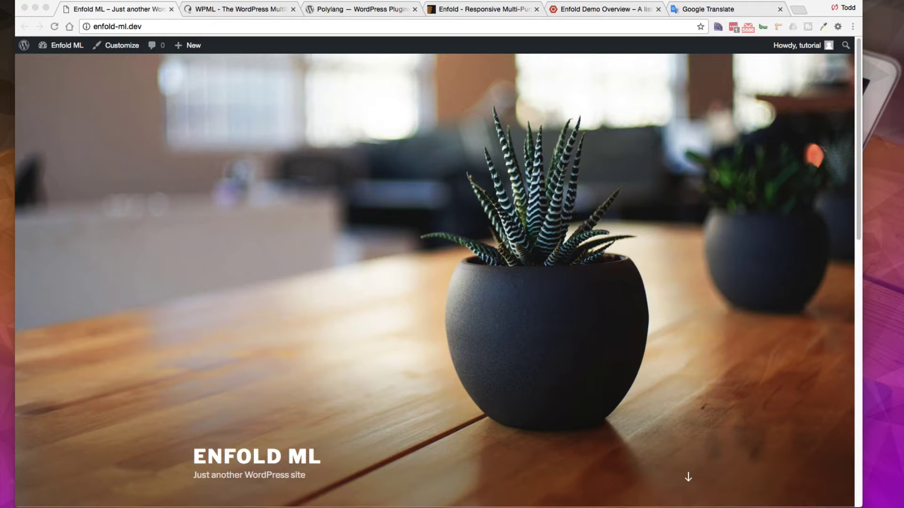
Compare the WPML.org homepage with the Polylang installation page in the Chrome tabs
left_click(225, 13)
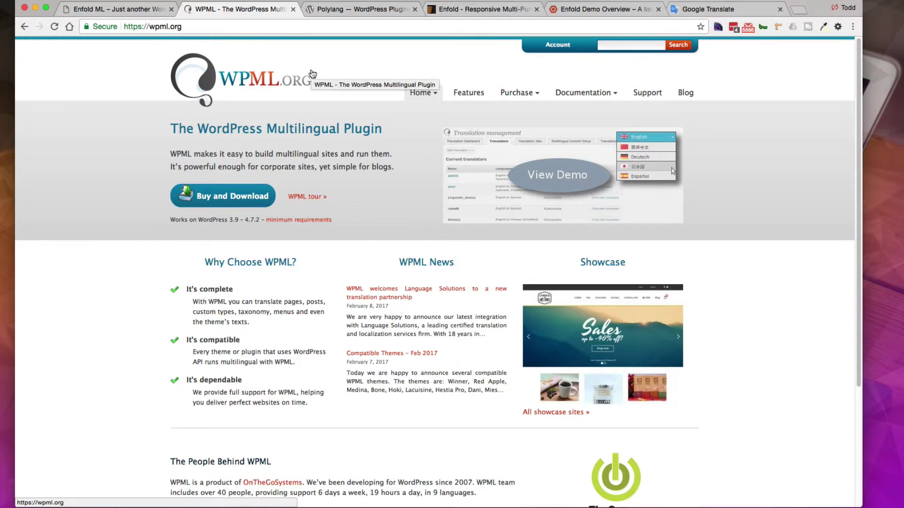
left_click(360, 9)
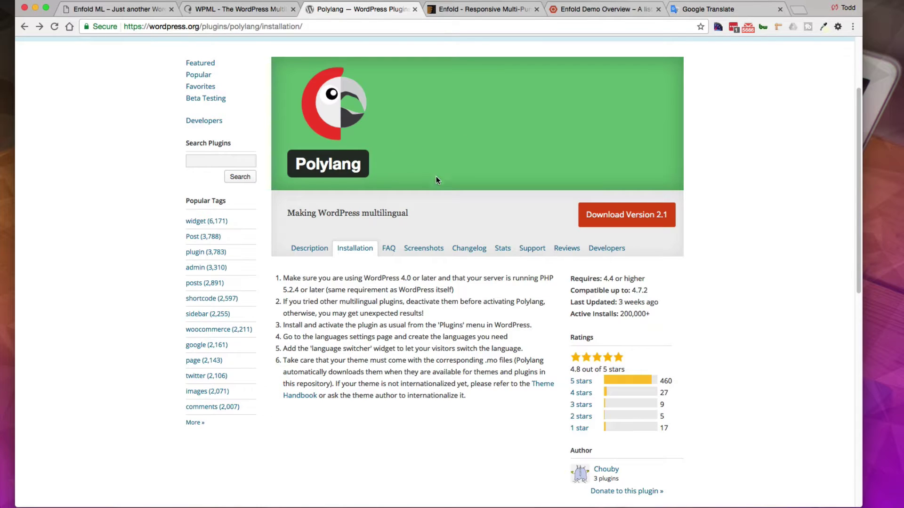
left_click(256, 10)
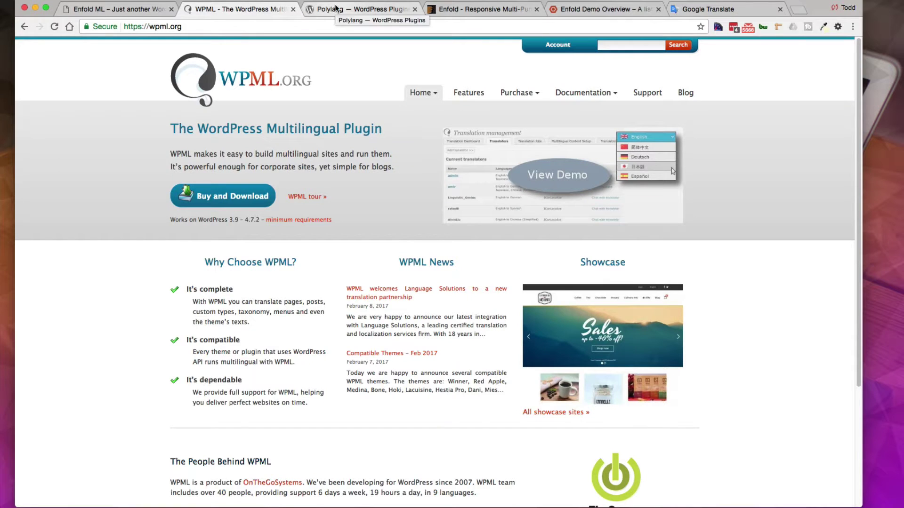
left_click(339, 11)
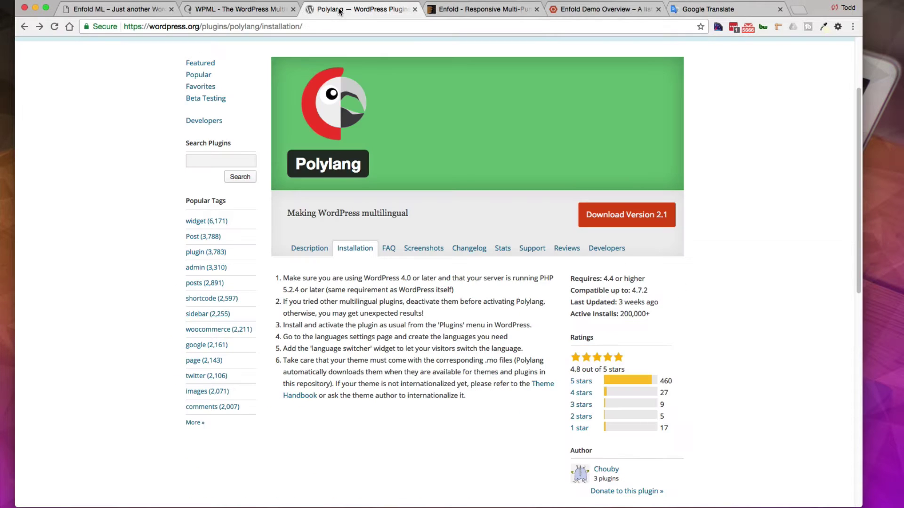
Review the Enfold ThemeForest listing down to its 20+ language files, then return to Polylang
left_click(463, 12)
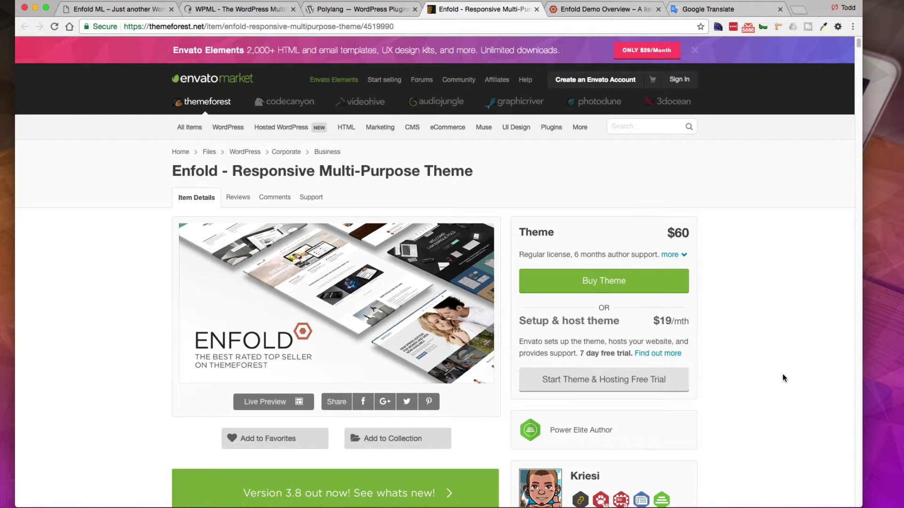
scroll(783, 378, "down", 10)
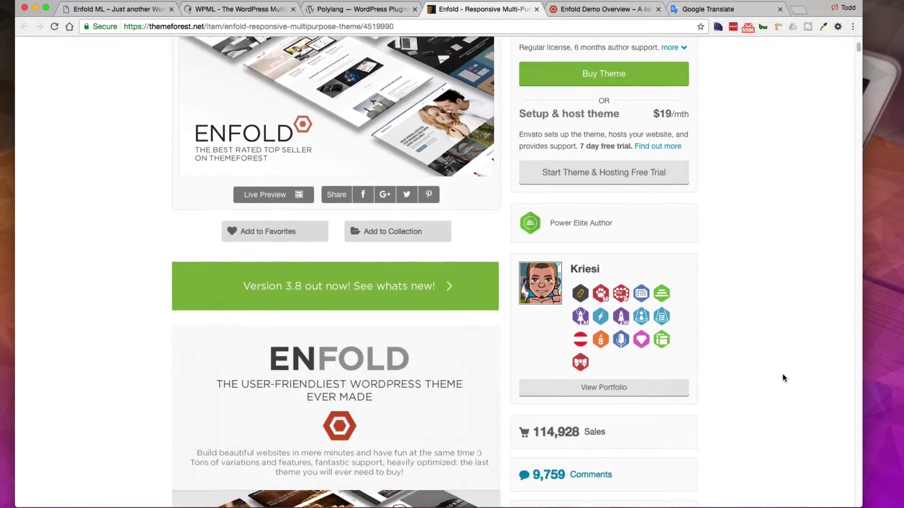
scroll(783, 376, "down", 20)
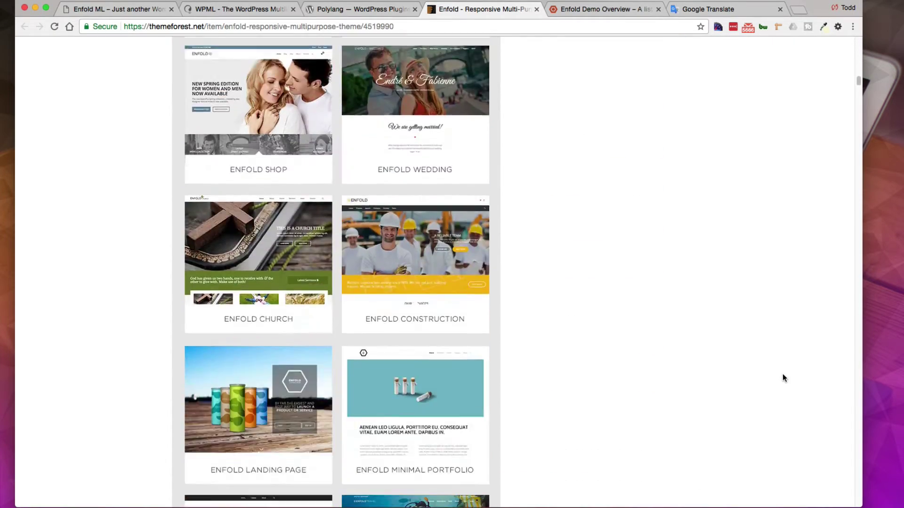
scroll(782, 376, "down", 20)
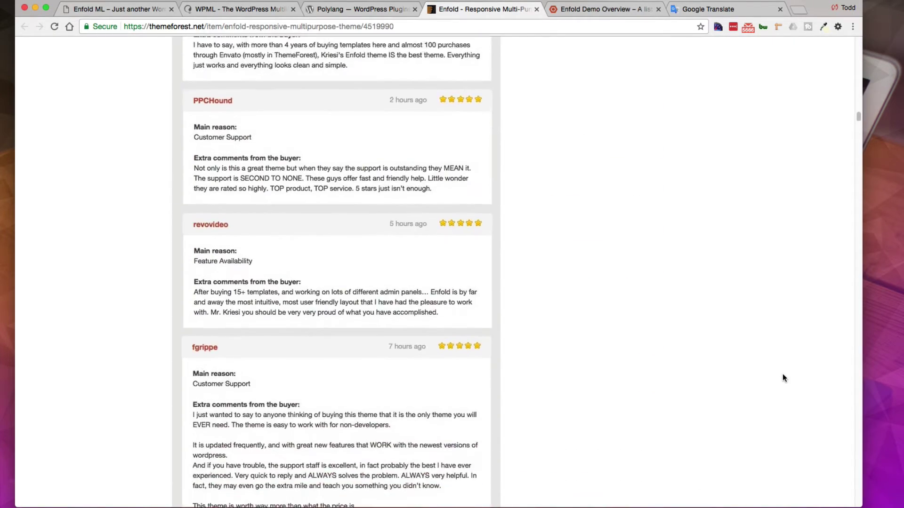
scroll(782, 376, "down", 20)
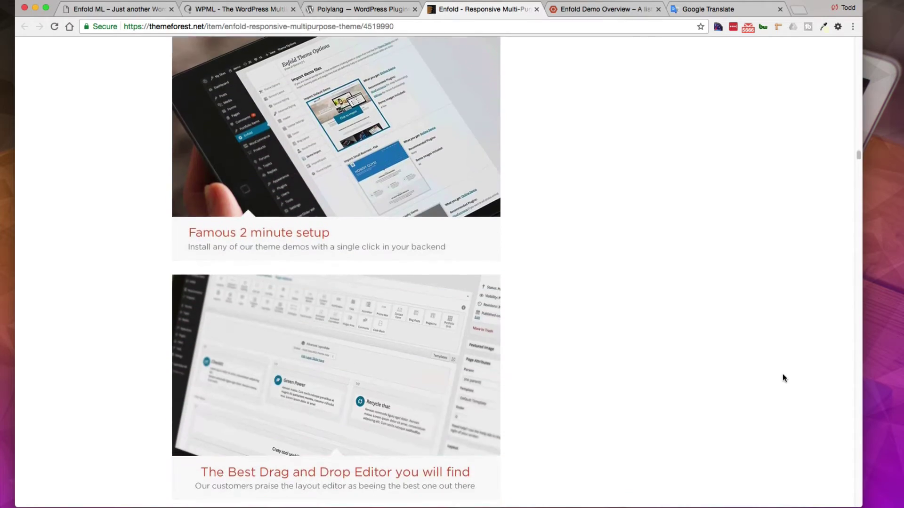
scroll(782, 378, "down", 20)
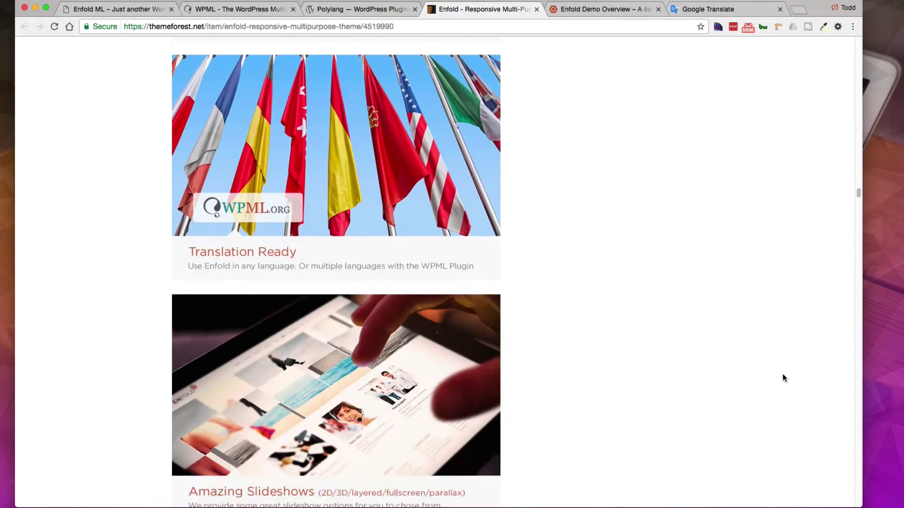
scroll(782, 378, "down", 20)
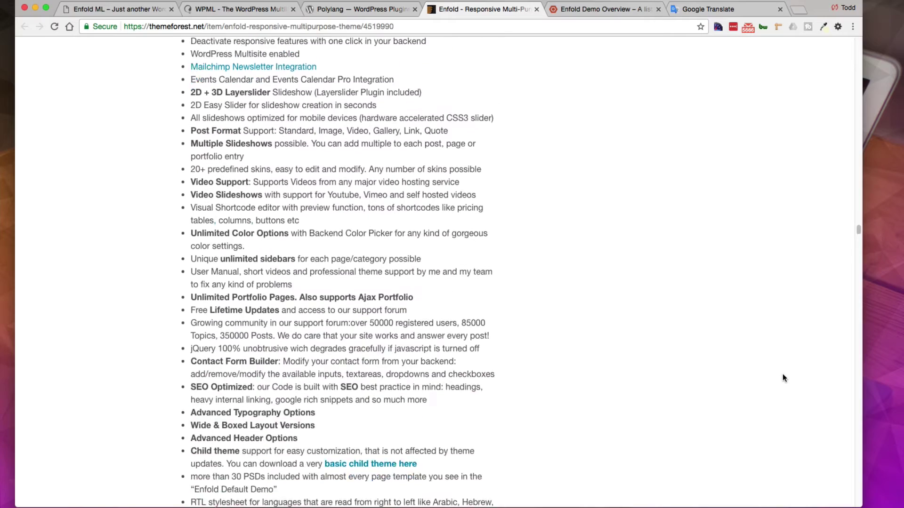
scroll(783, 378, "down", 3)
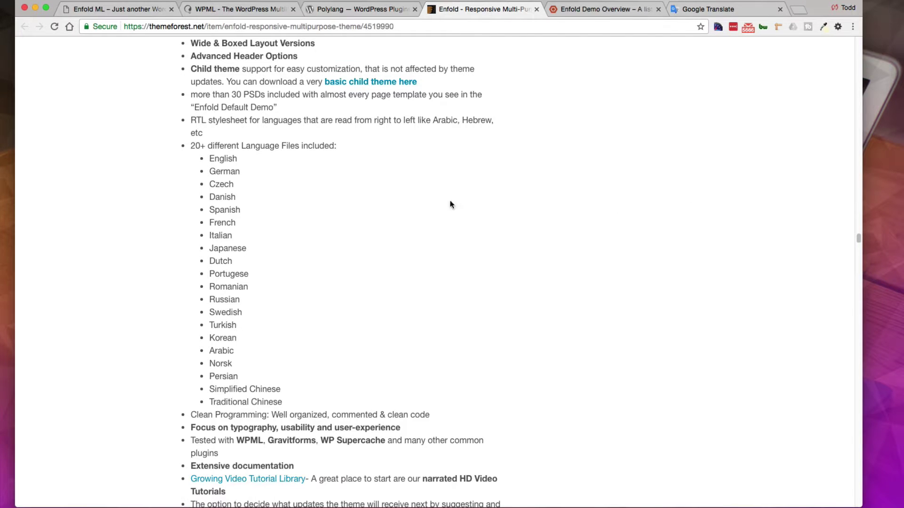
left_click(351, 9)
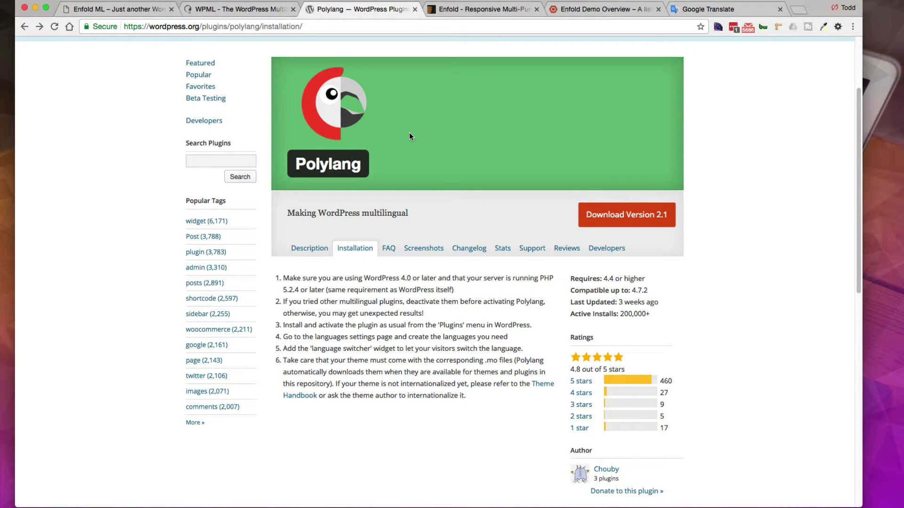
Activate the Enfold Child theme under Appearance > Themes in the Enfold ML admin
left_click(127, 9)
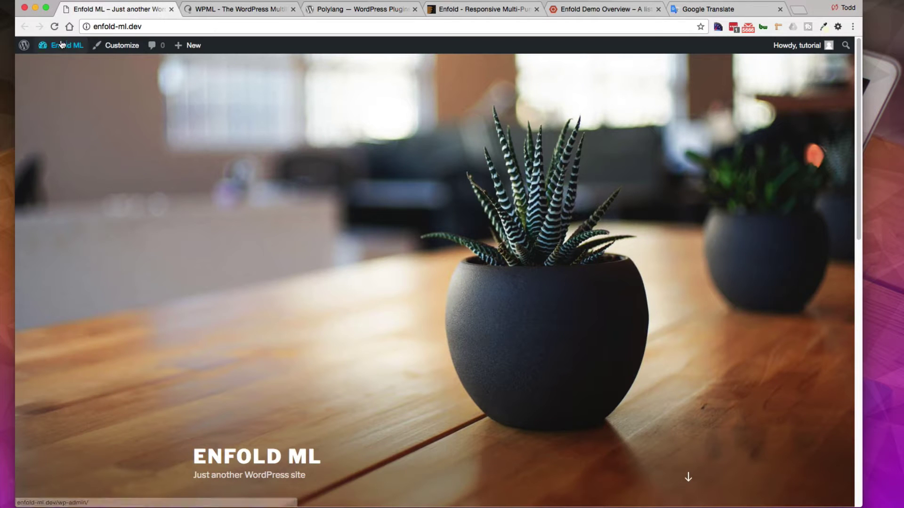
mouse_move(61, 46)
left_click(61, 65)
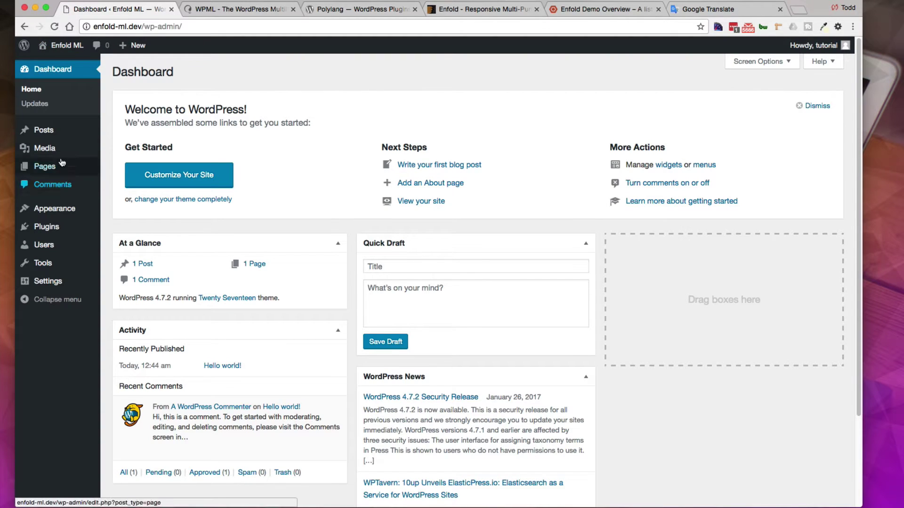
mouse_move(50, 212)
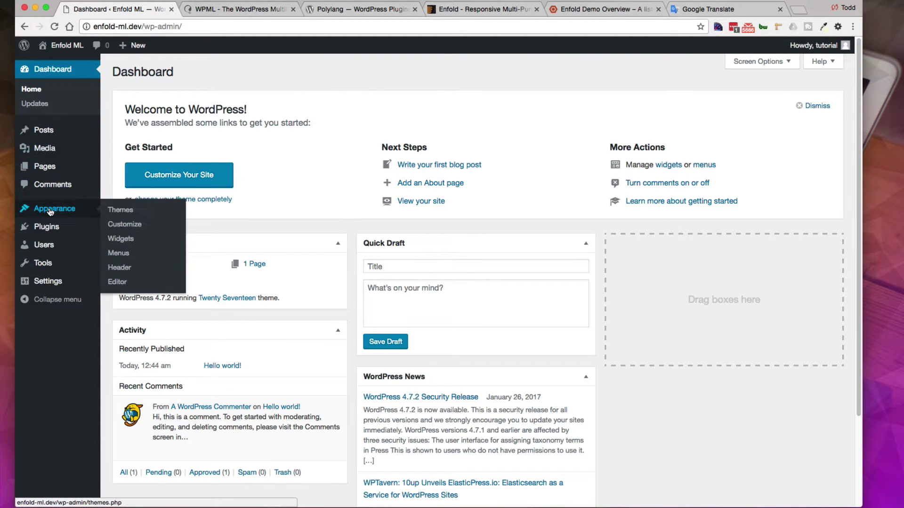
left_click(119, 211)
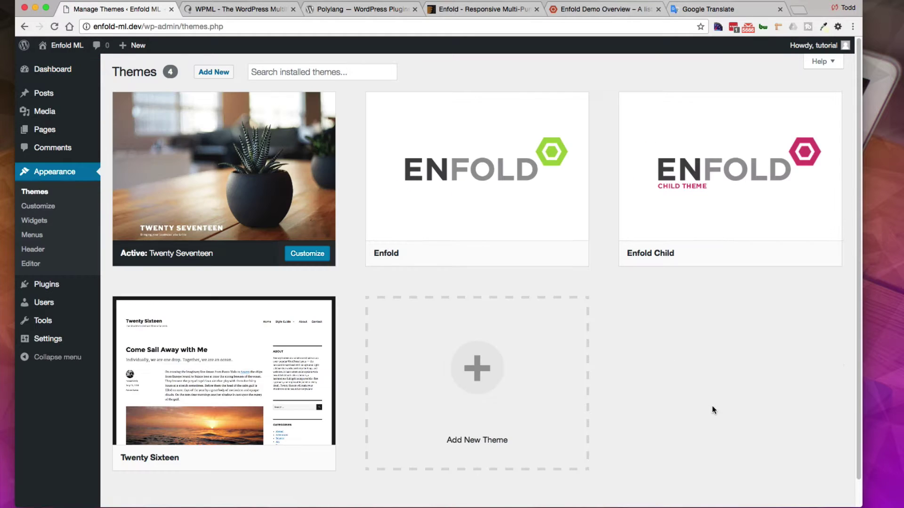
mouse_move(718, 188)
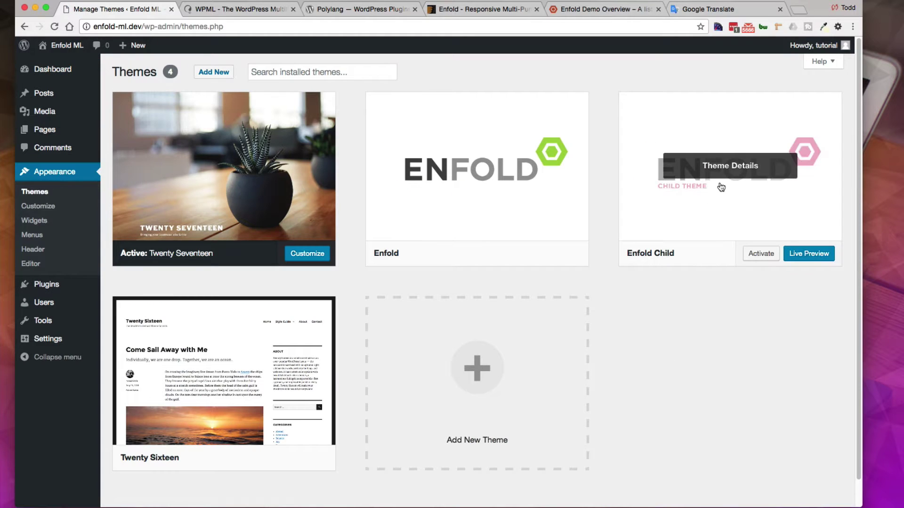
left_click(760, 254)
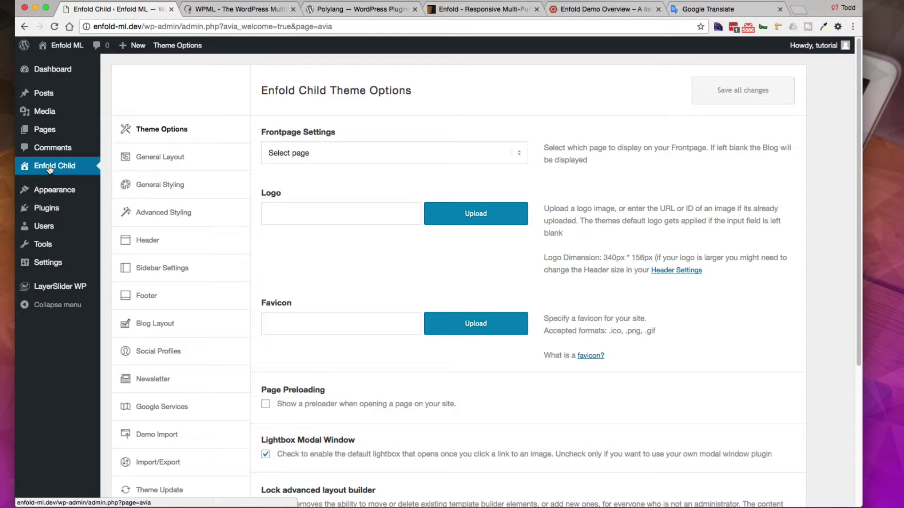
scroll(174, 304, "down", 3)
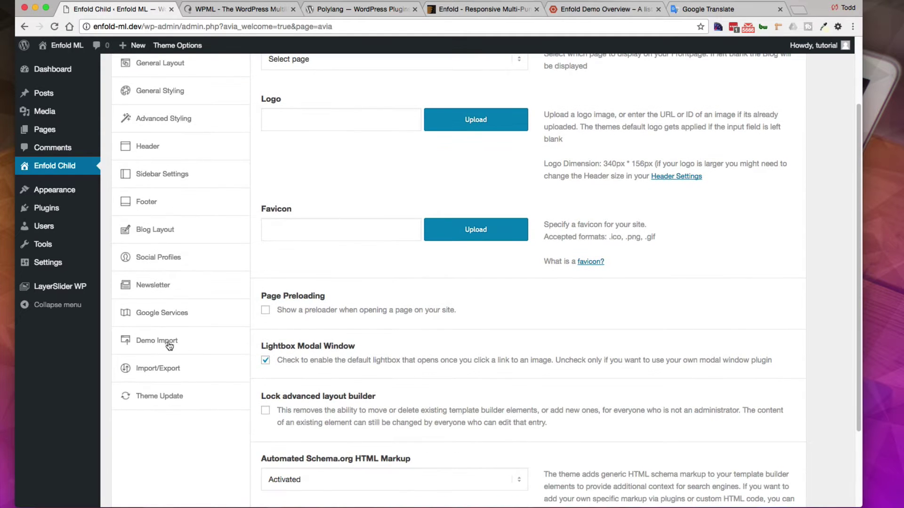
Import the GYM Demo from the Demo Import list and confirm the import
left_click(159, 343)
scroll(777, 348, "down", 10)
scroll(778, 346, "down", 20)
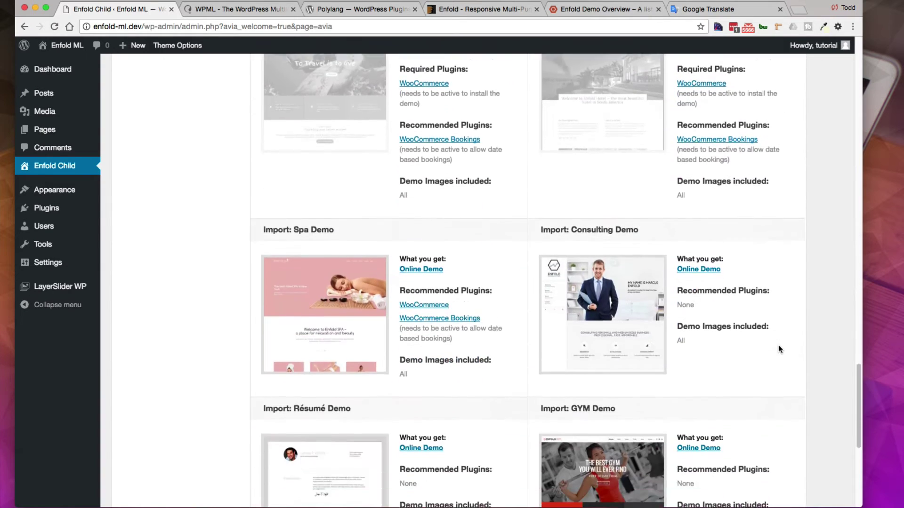
scroll(778, 349, "down", 6)
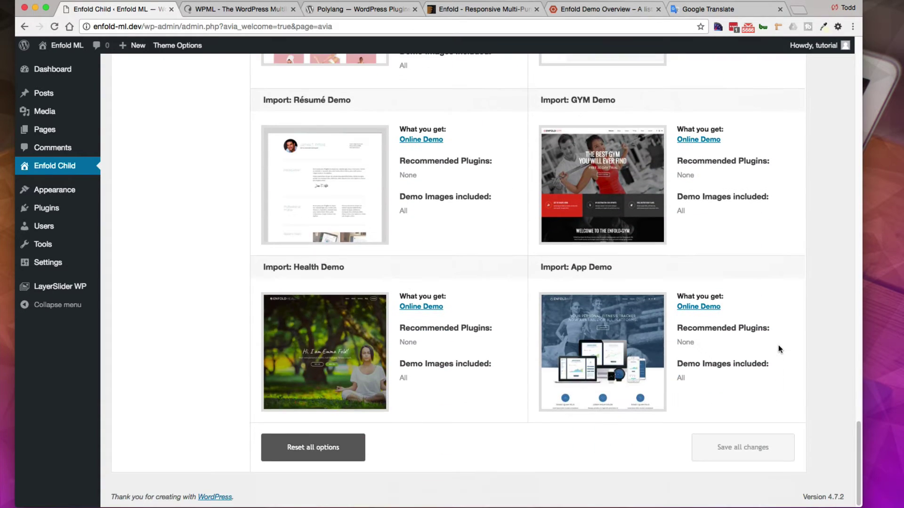
left_click(585, 186)
left_click(587, 190)
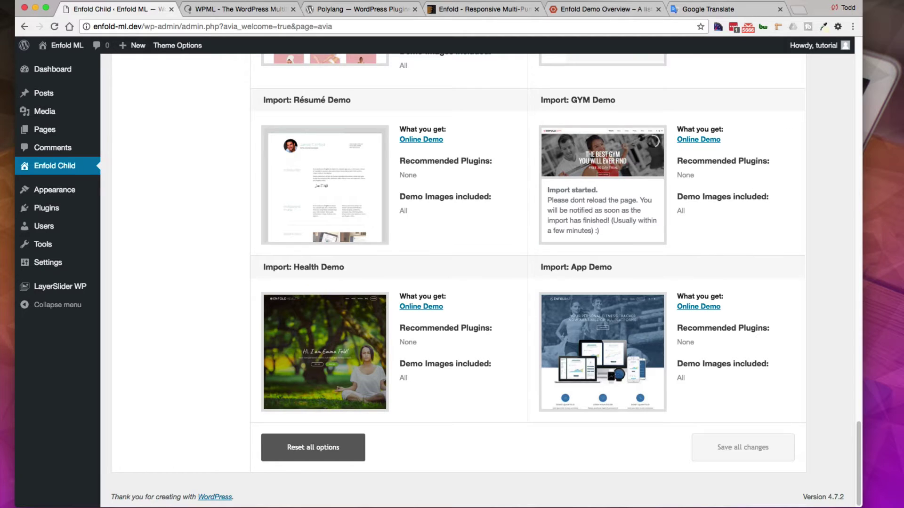
left_click(746, 2)
left_click(749, 22)
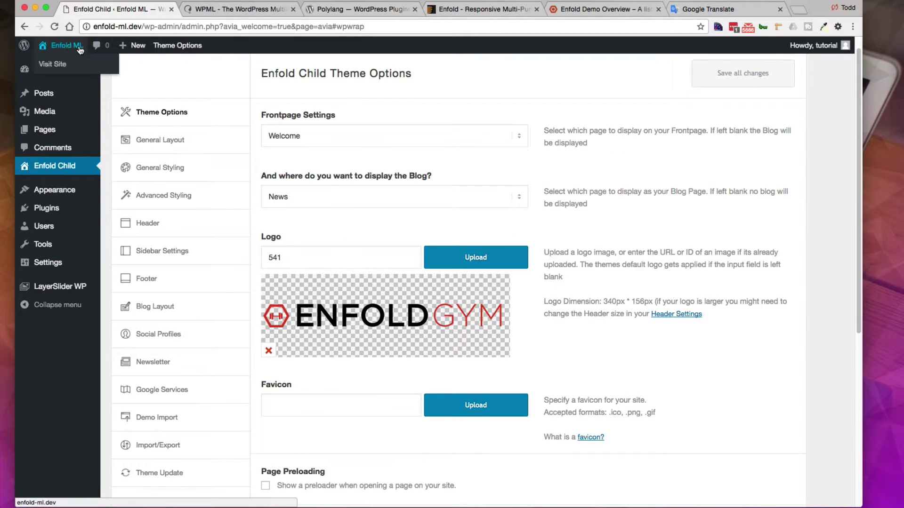
Open the Enfold ML site in a new tab and browse its Welcome and About pages
right_click(71, 44)
left_click(87, 44)
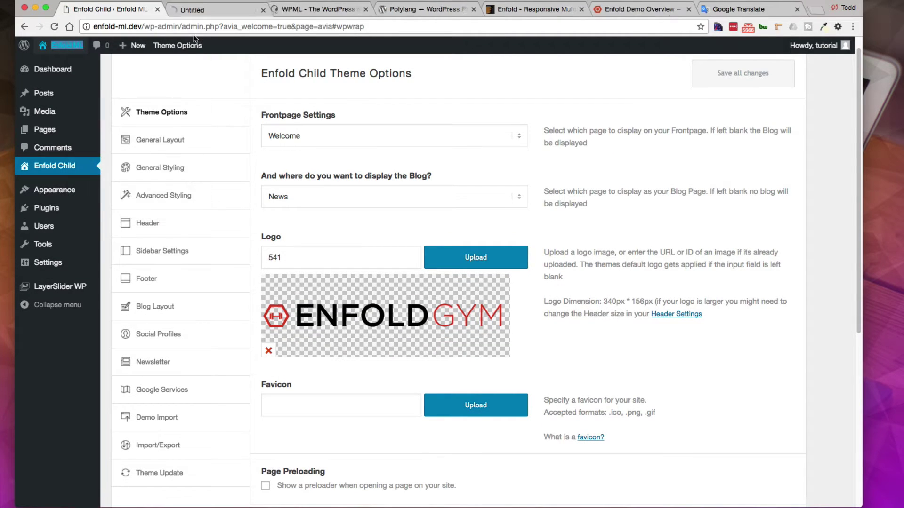
left_click(203, 9)
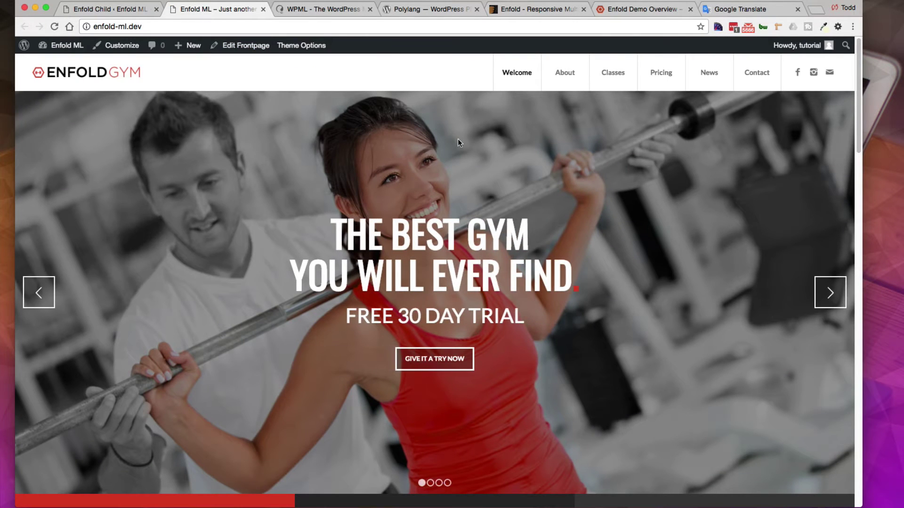
scroll(721, 356, "down", 20)
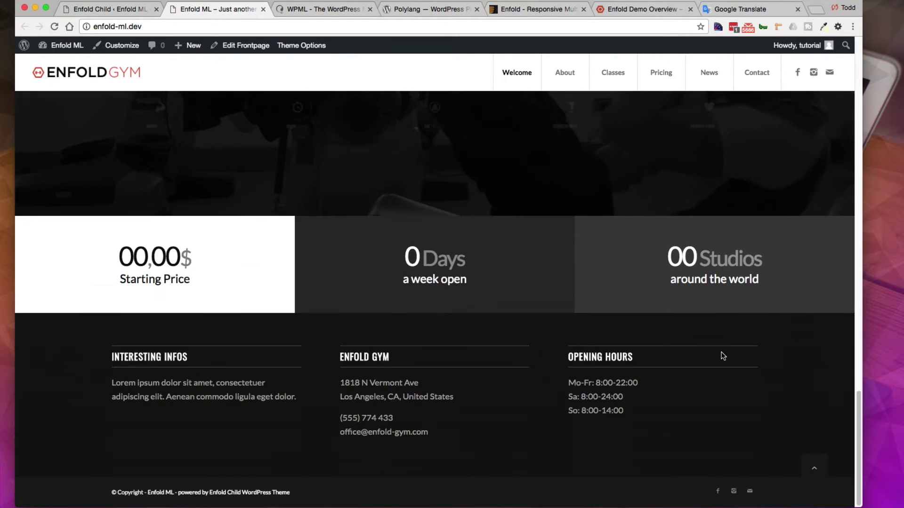
scroll(722, 356, "up", 20)
left_click(560, 87)
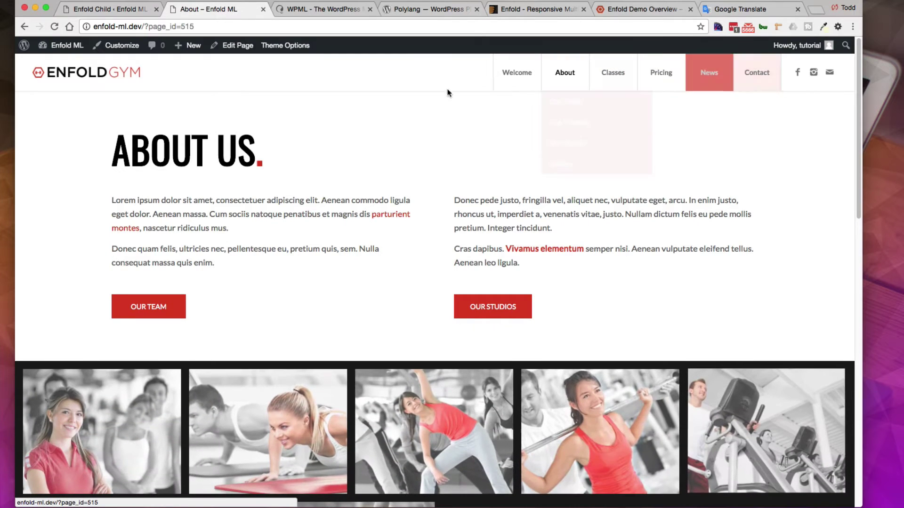
Activate Polylang from the Installed Plugins list
mouse_move(66, 49)
left_click(63, 69)
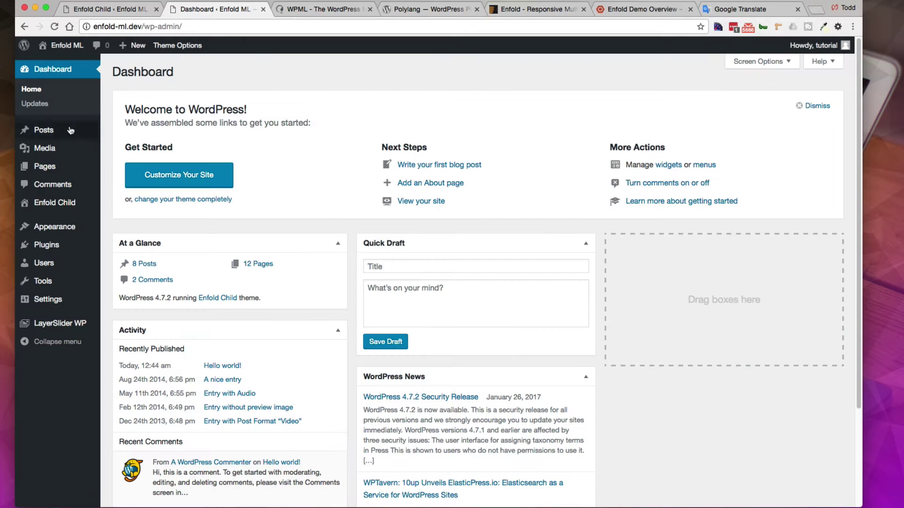
mouse_move(52, 267)
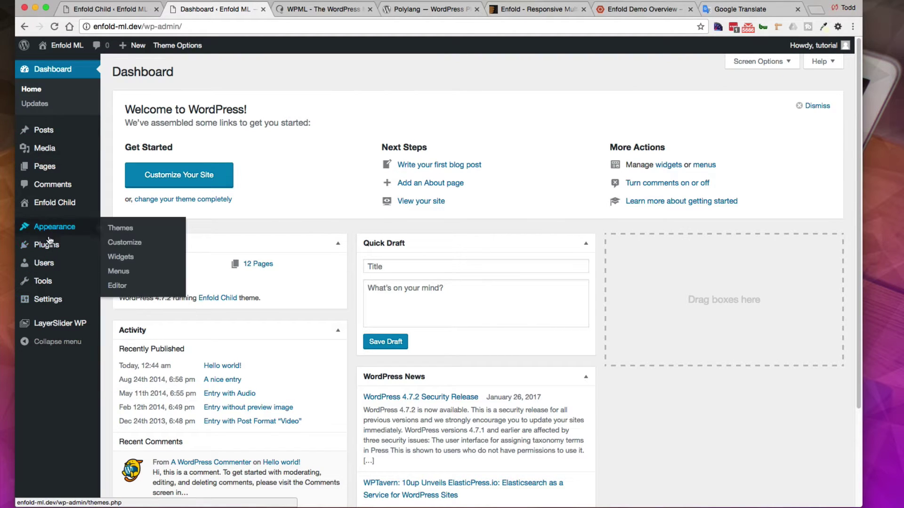
left_click(133, 246)
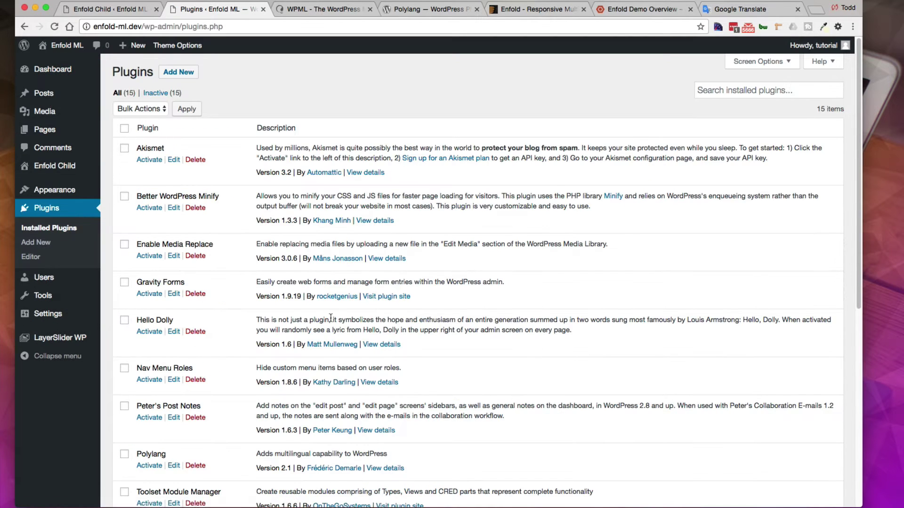
scroll(329, 310, "down", 7)
scroll(331, 318, "up", 4)
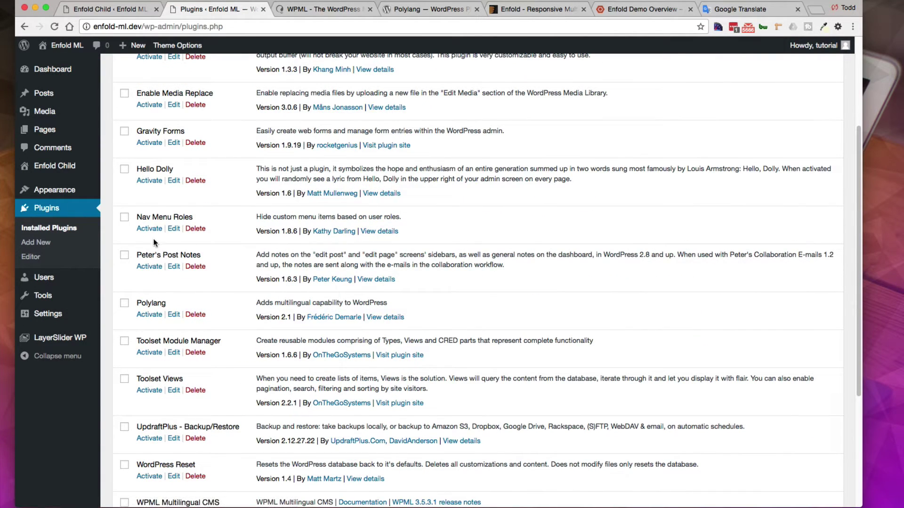
left_click(149, 315)
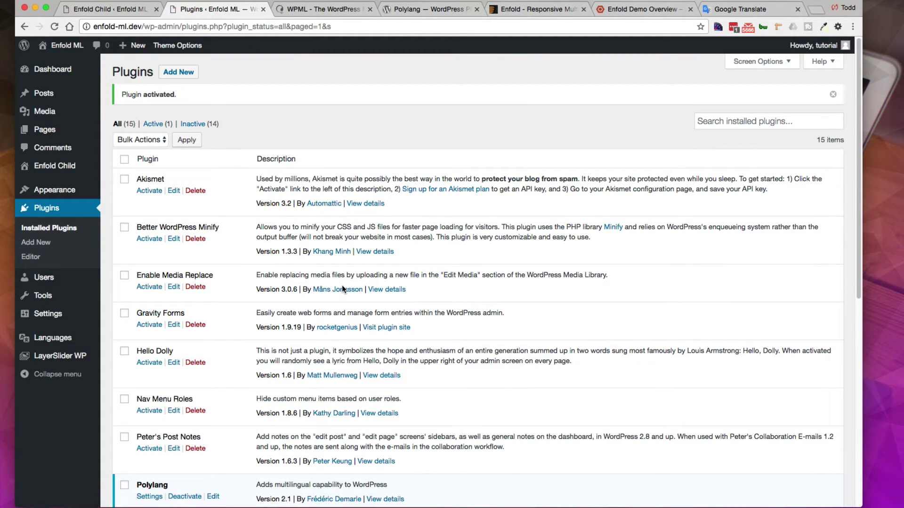
Add English - en_US as a Polylang language
mouse_move(56, 342)
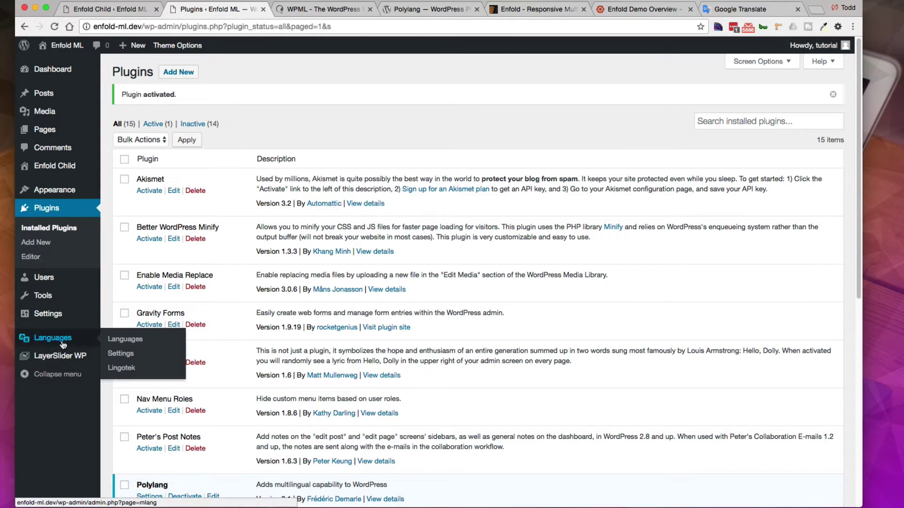
left_click(120, 341)
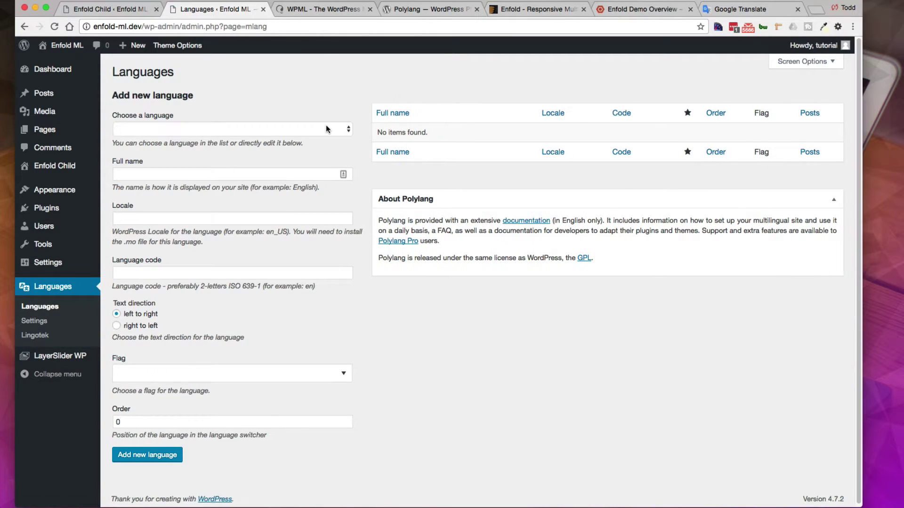
left_click(326, 129)
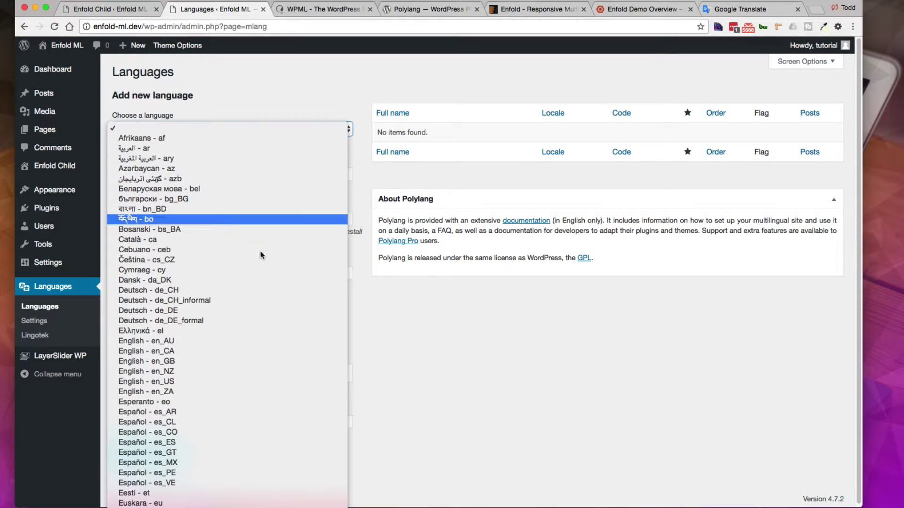
left_click(245, 381)
left_click(153, 455)
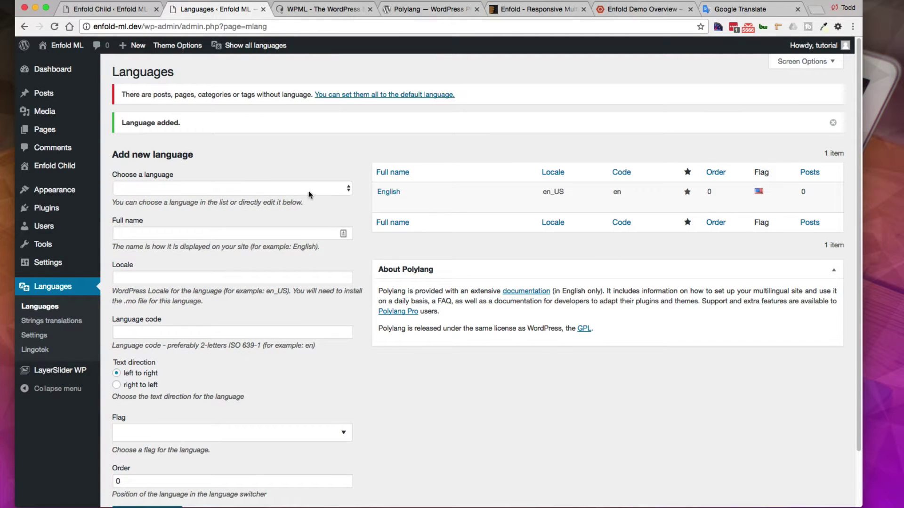
Add Français - fr_FR as the second language
left_click(309, 188)
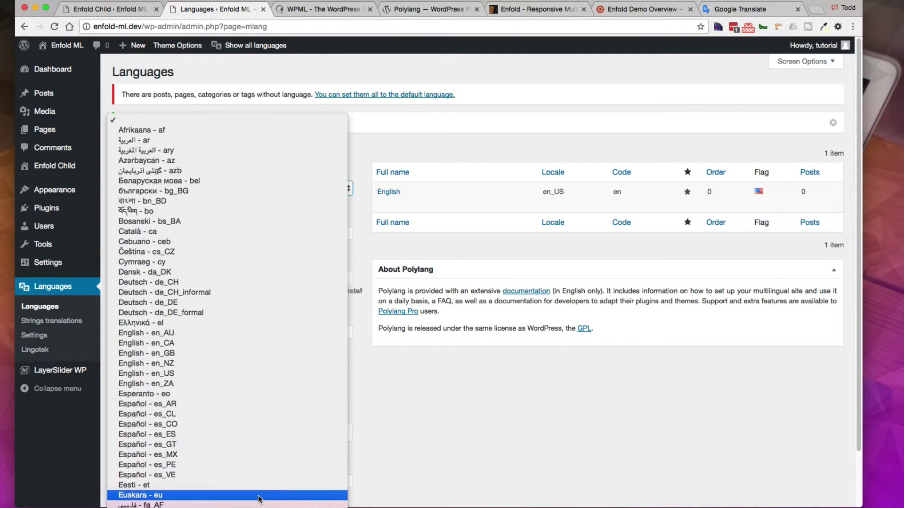
scroll(258, 499, "down", 5)
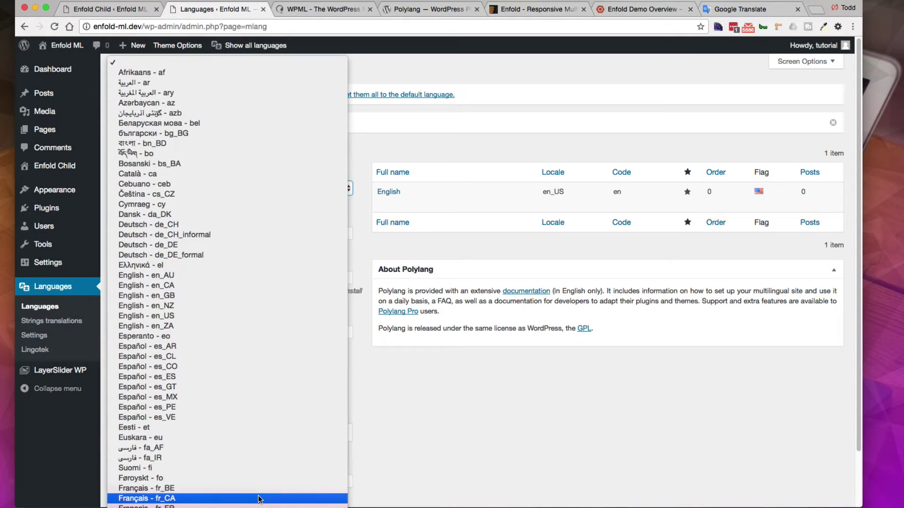
left_click(240, 422)
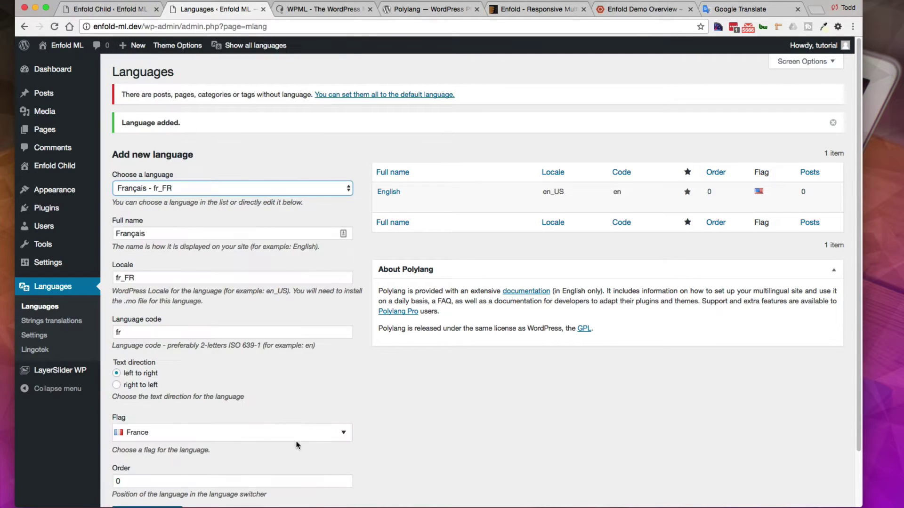
scroll(468, 440, "down", 2)
left_click(137, 456)
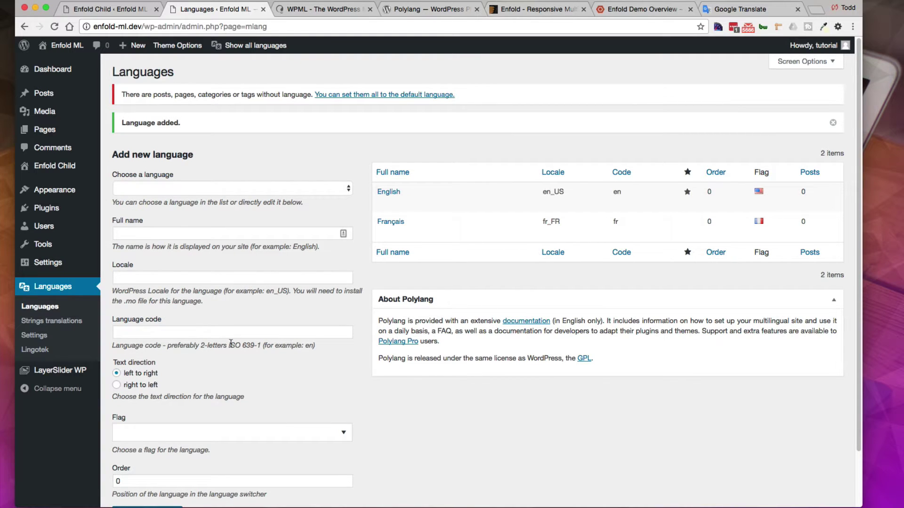
Deactivate browser language detection and hide the URL language code for the default language, then save
left_click(35, 336)
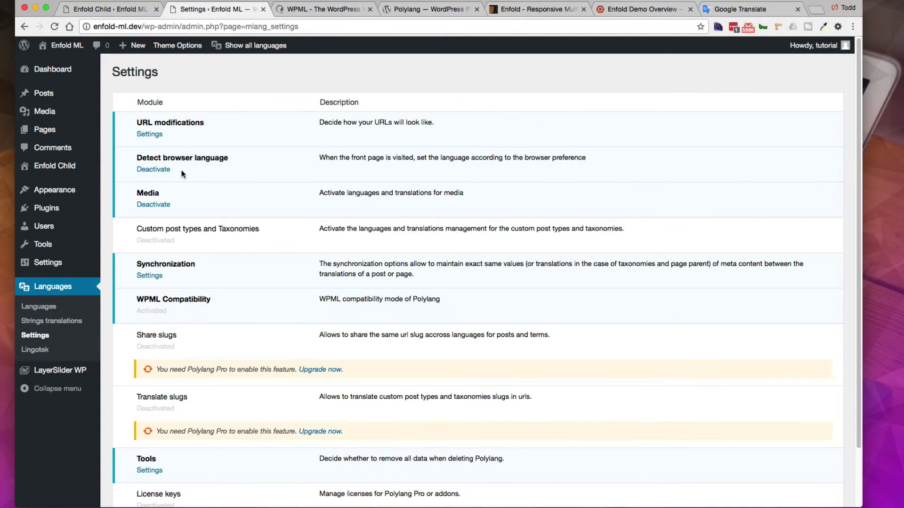
left_click(152, 170)
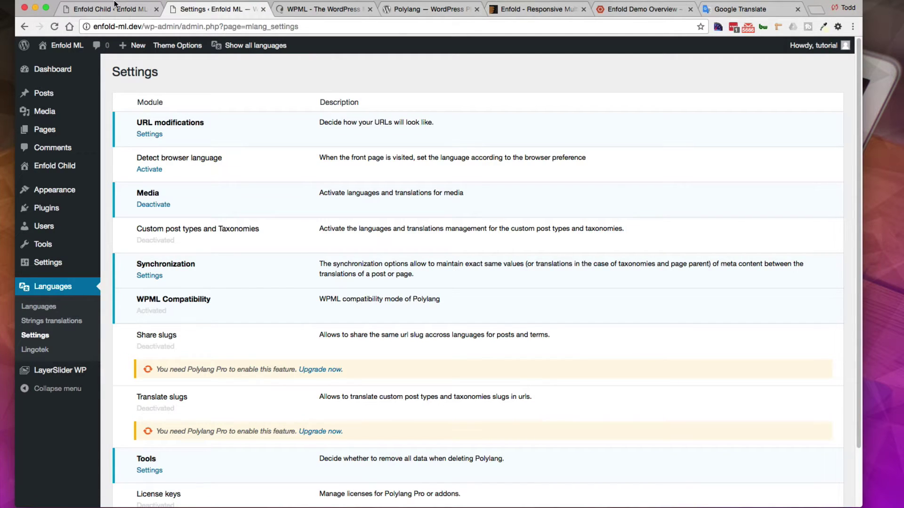
left_click(143, 137)
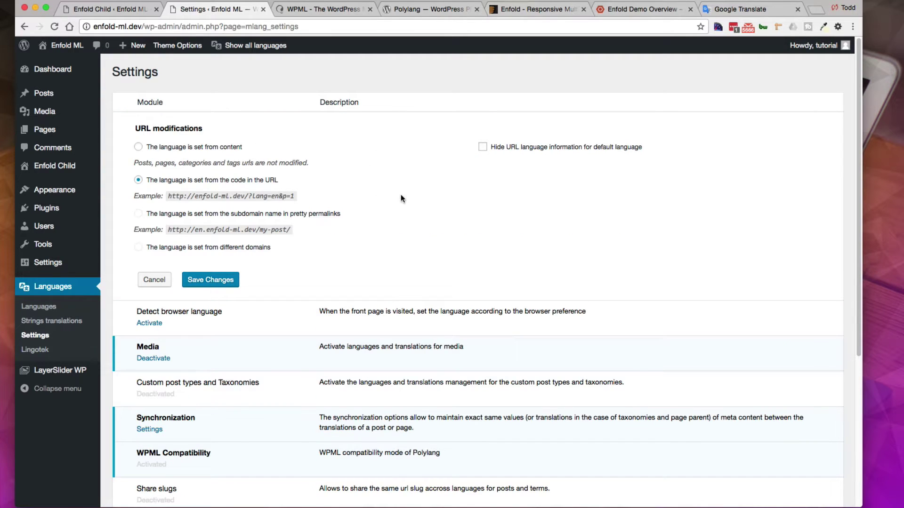
left_click(483, 147)
left_click(207, 282)
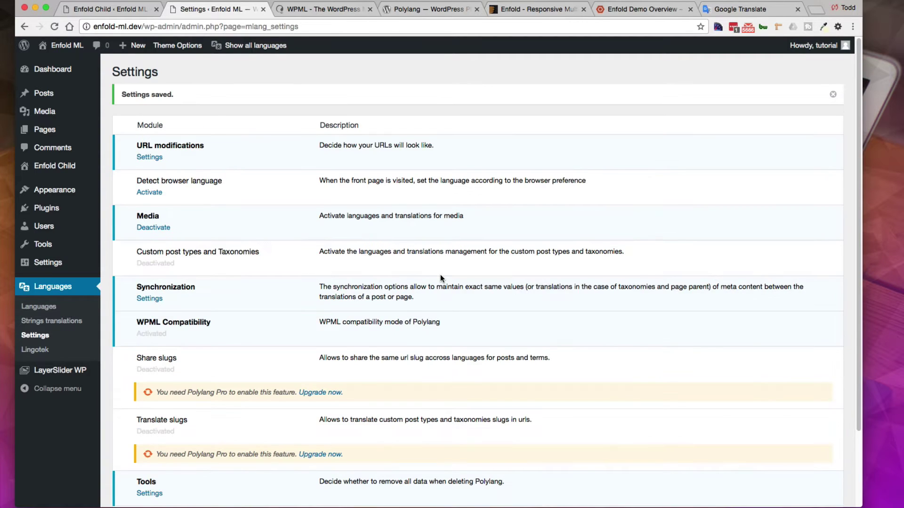
Check the Post name permalink setting, then revisit Polylang's URL modifications options
mouse_move(57, 263)
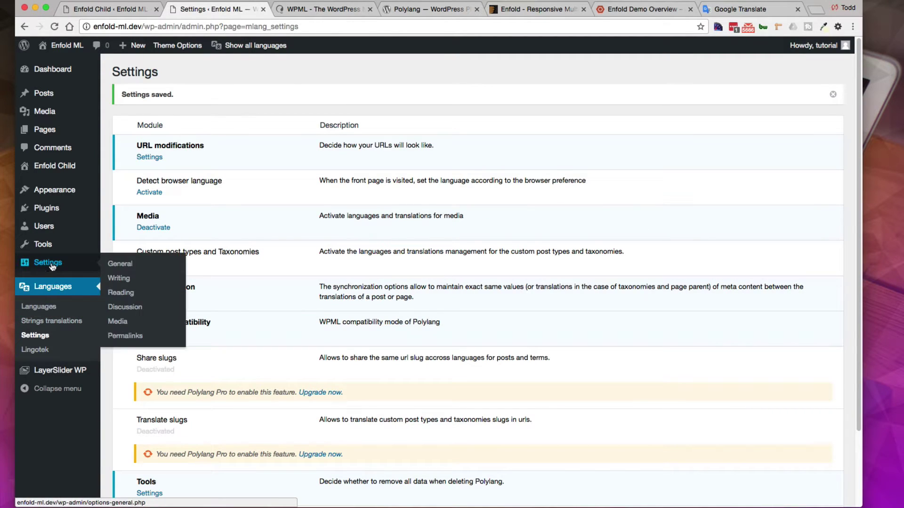
left_click(117, 336)
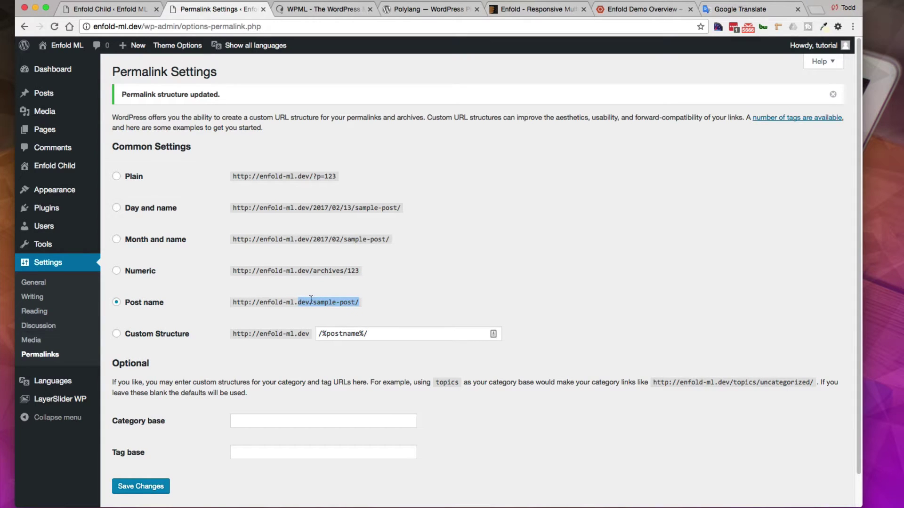
mouse_move(52, 381)
left_click(125, 382)
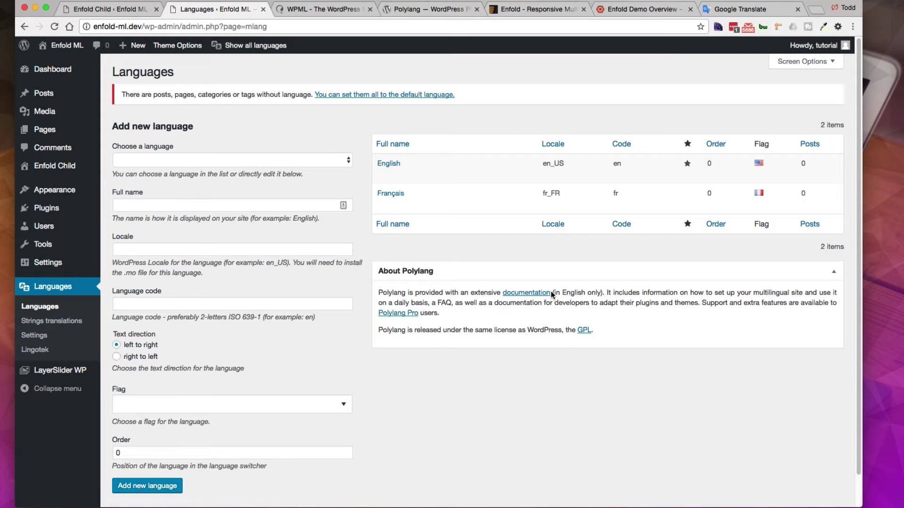
left_click(40, 336)
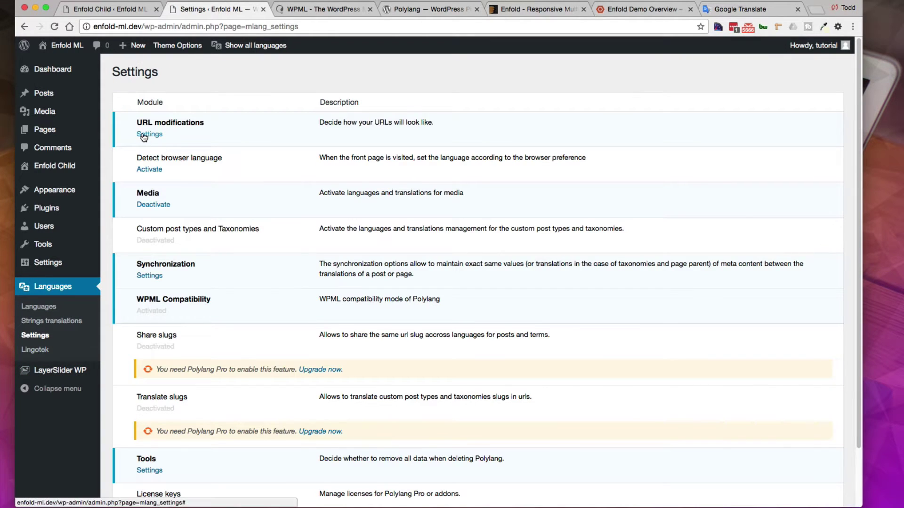
left_click(143, 137)
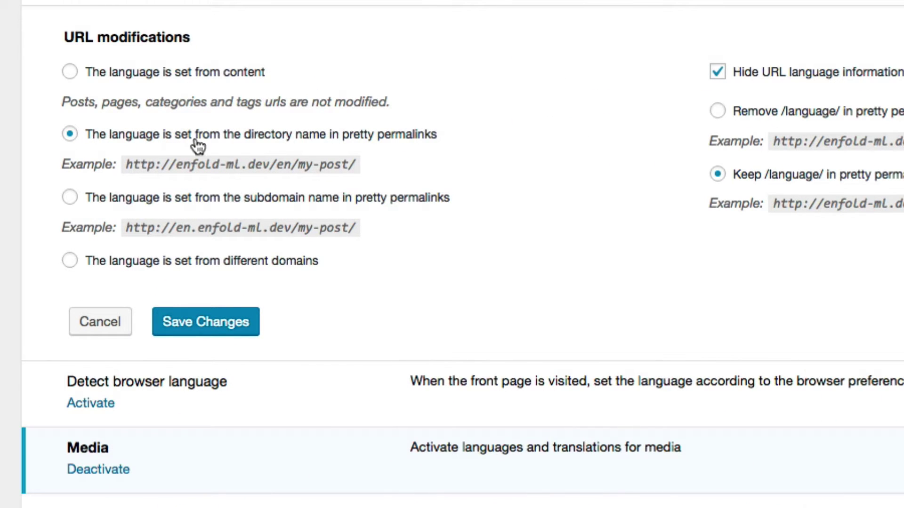
left_click_drag(383, 137, 444, 139)
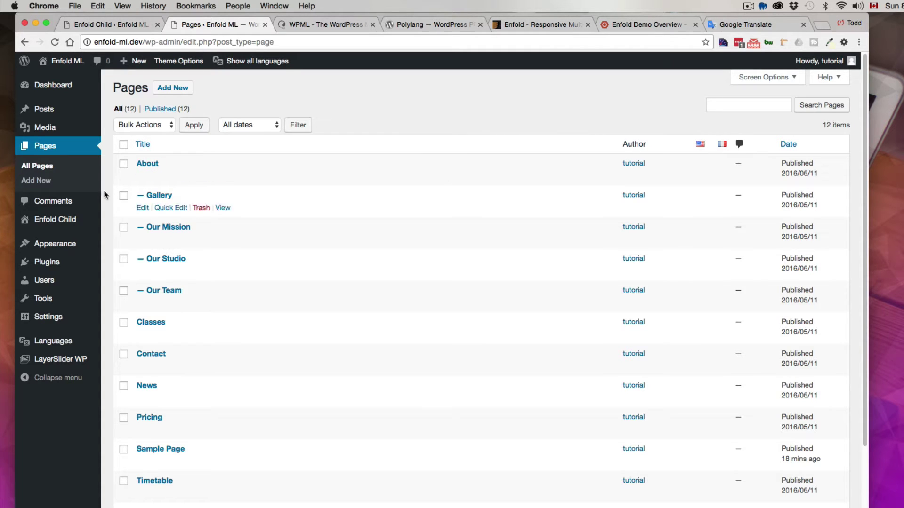
Set all content without a language to English, then check the All Pages list
left_click(172, 344)
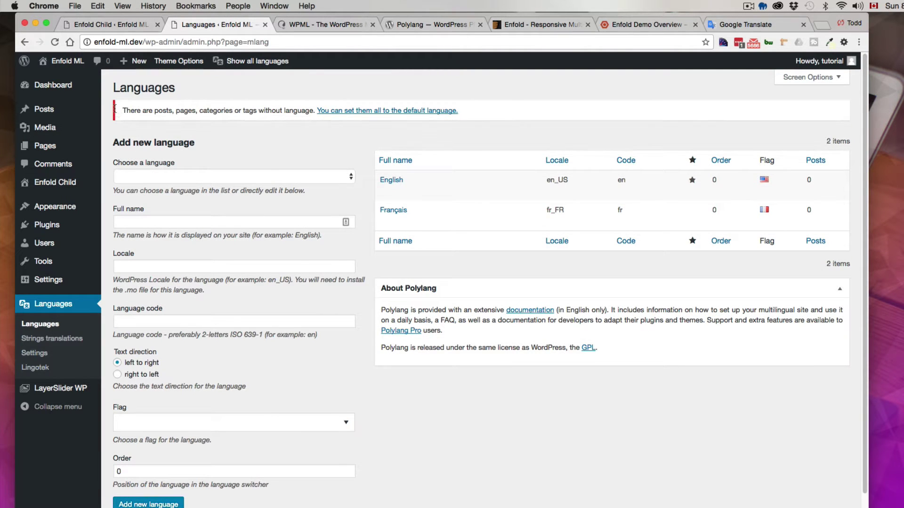
left_click_drag(129, 111, 291, 113)
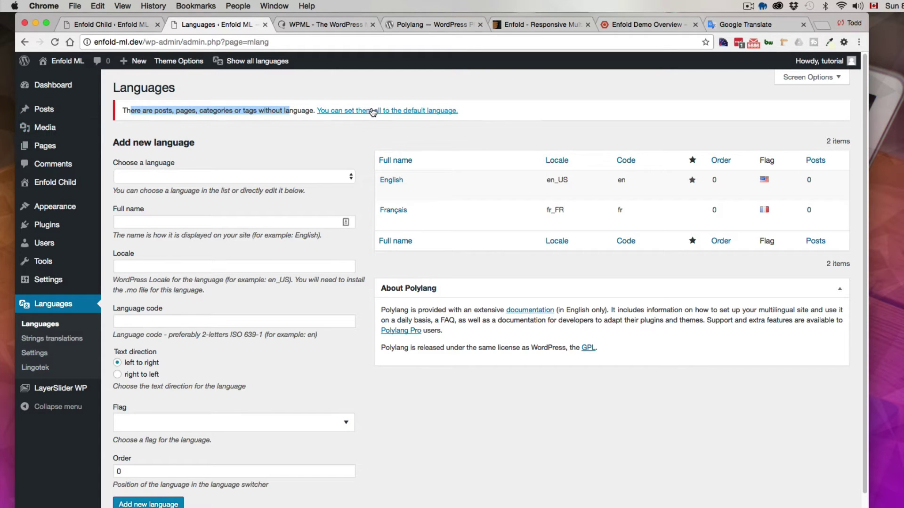
left_click(423, 112)
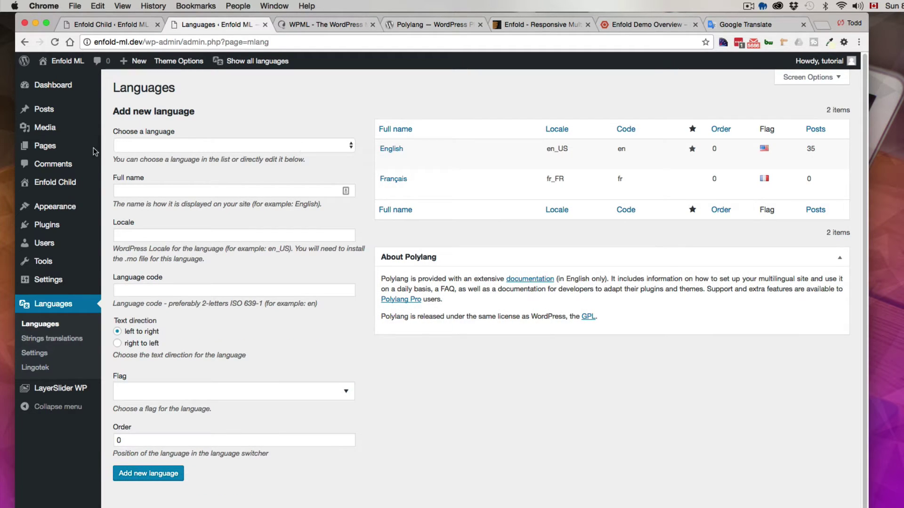
mouse_move(65, 150)
left_click(121, 147)
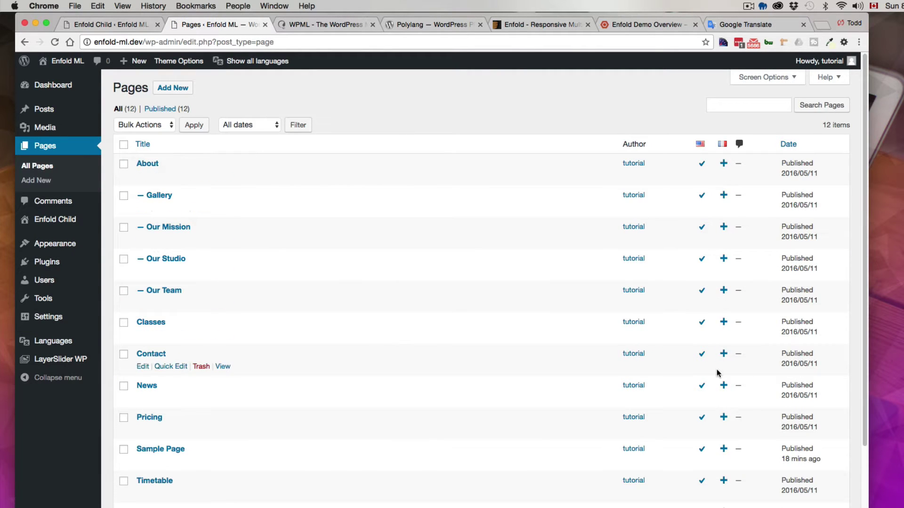
scroll(408, 267, "down", 4)
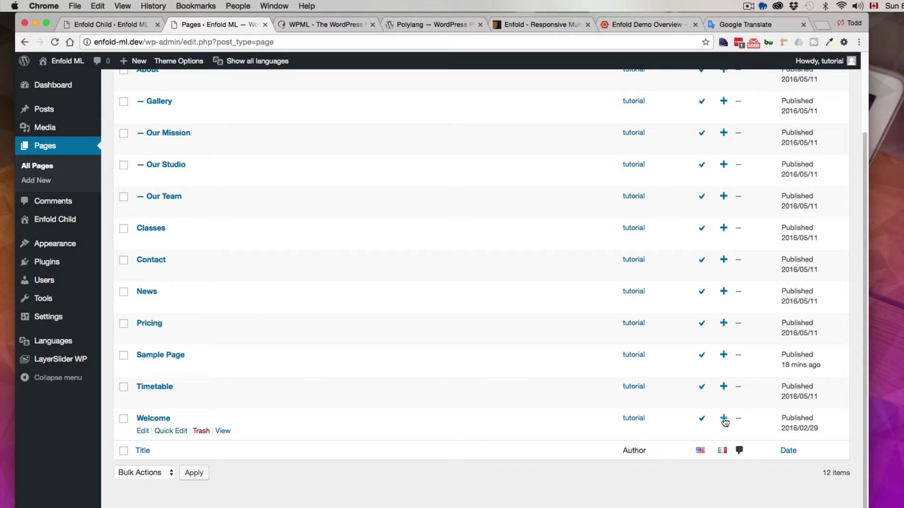
Save the Welcome page's builder layout as the template 'Bienvenue', then update the Welcome page
left_click(154, 419)
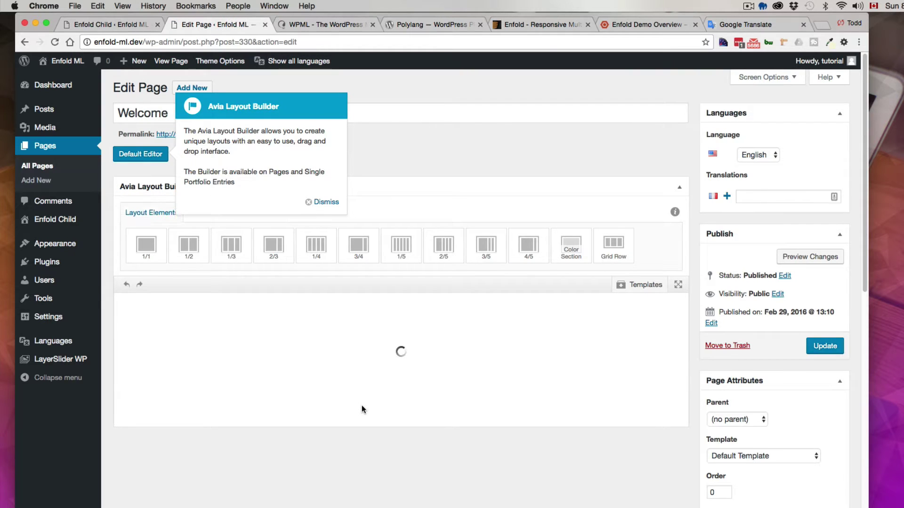
left_click(322, 201)
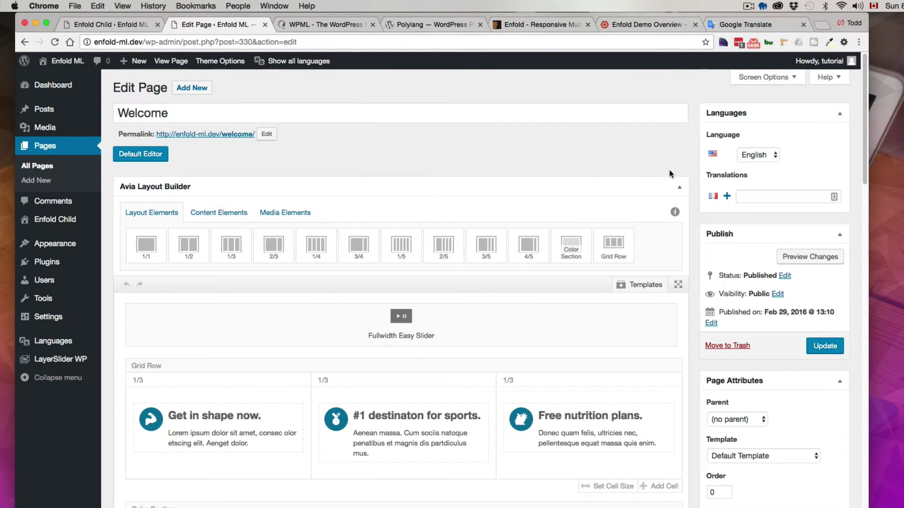
left_click(643, 285)
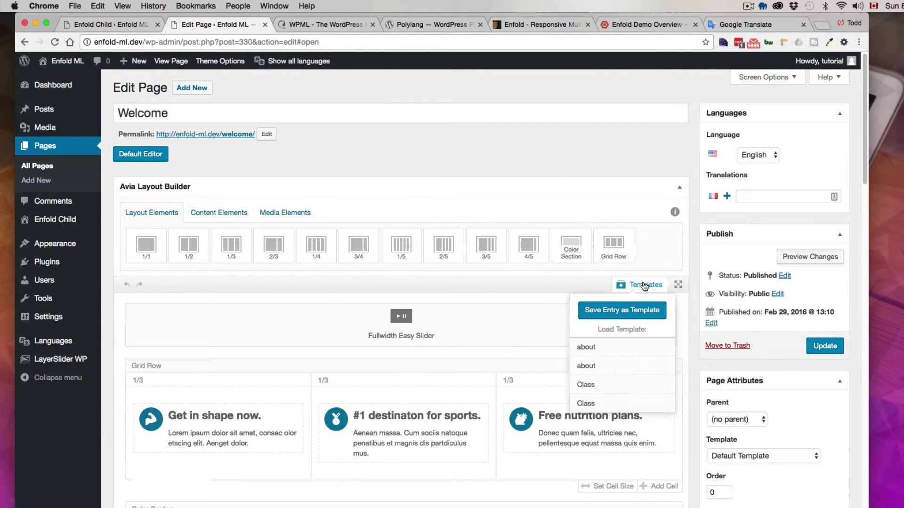
left_click(619, 310)
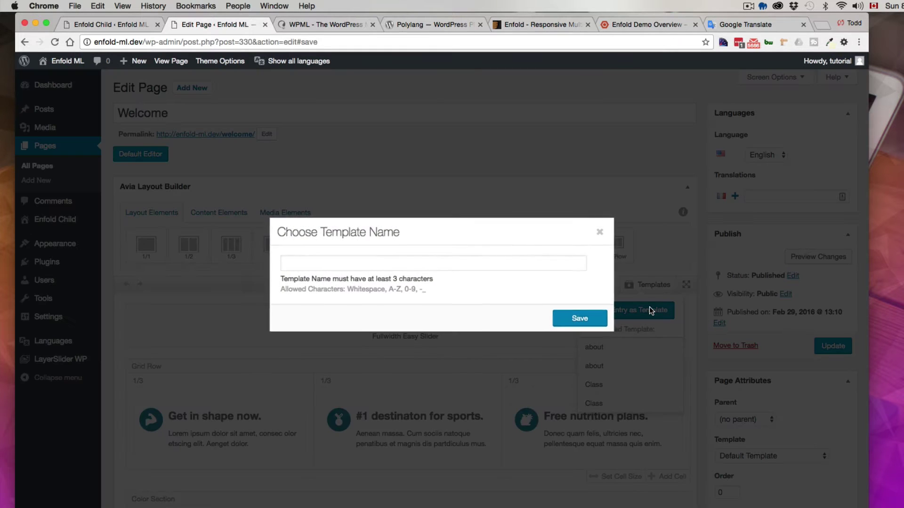
left_click(380, 262)
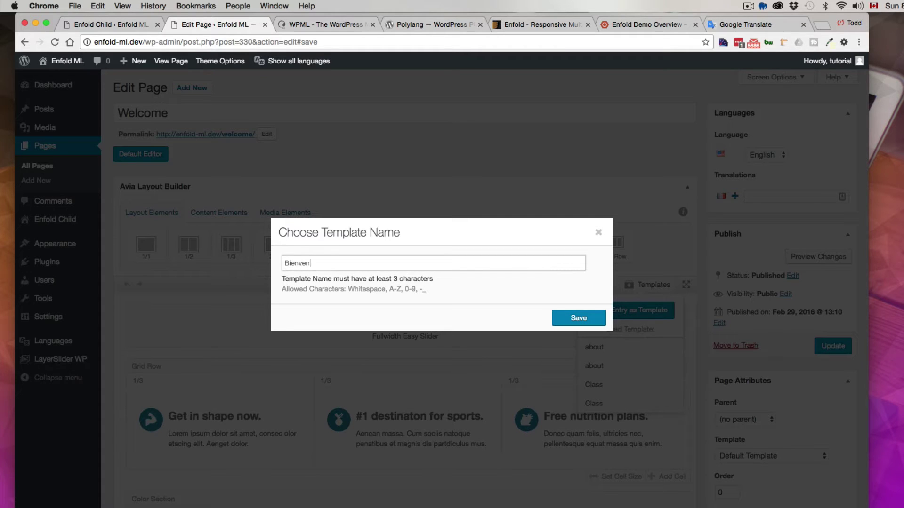
left_click(568, 319)
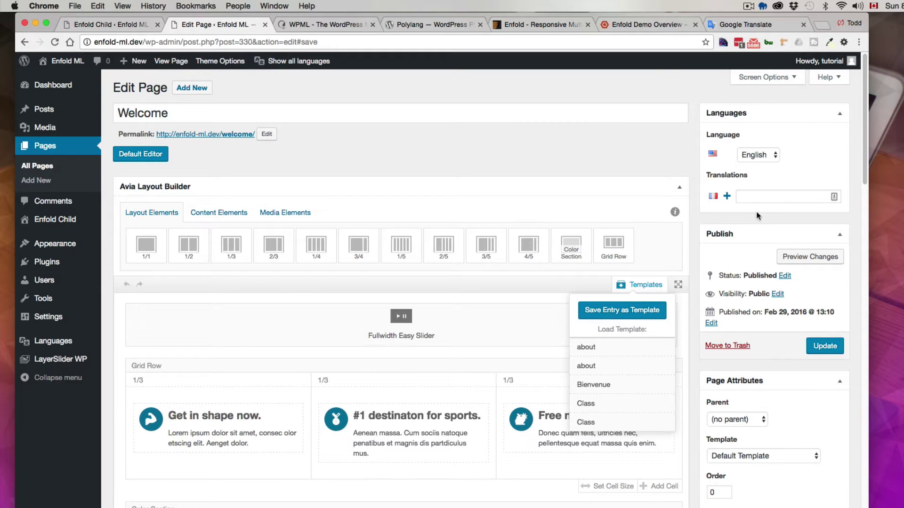
left_click(825, 346)
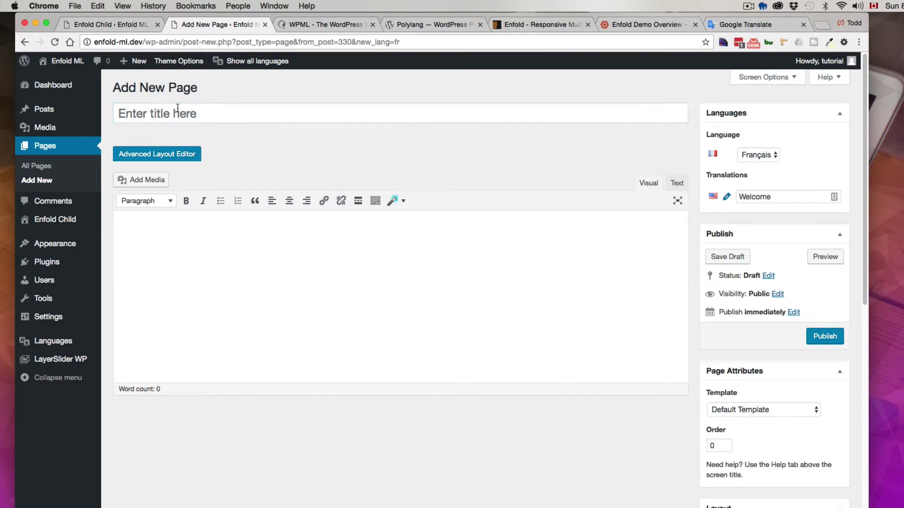
Build the French 'Bienvenue' page from the Bienvenue layout template, publish it, and list all pages
left_click(177, 108)
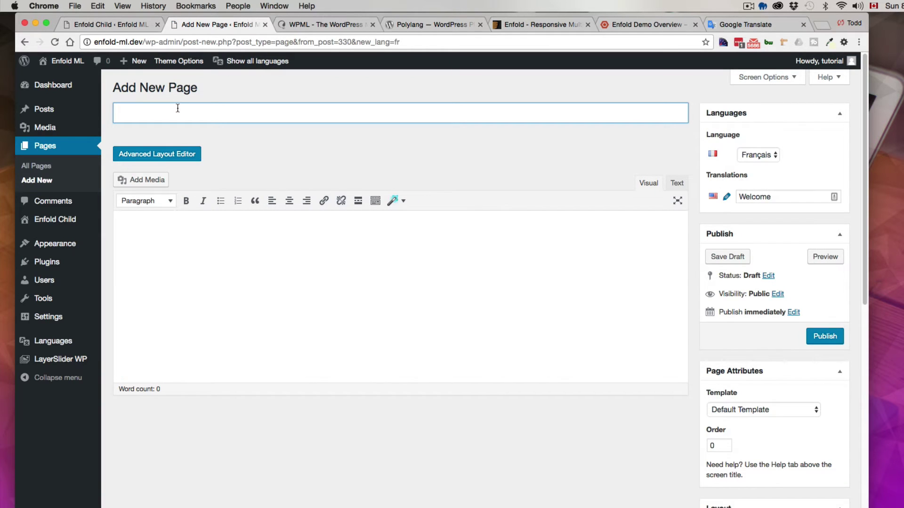
type("Bienvenue")
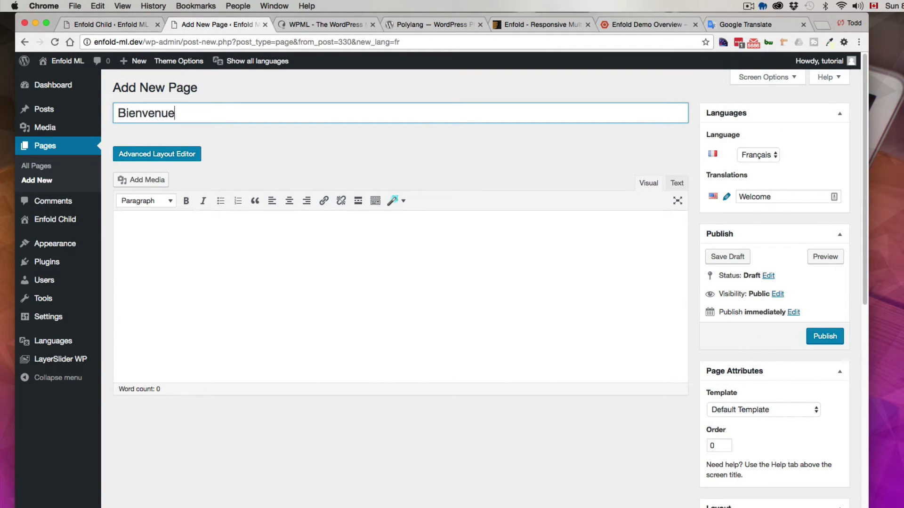
left_click(172, 157)
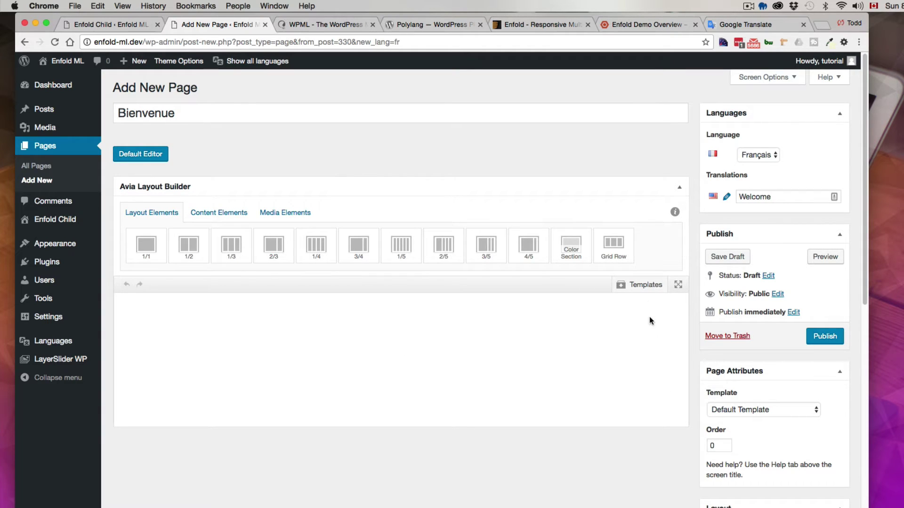
left_click(642, 288)
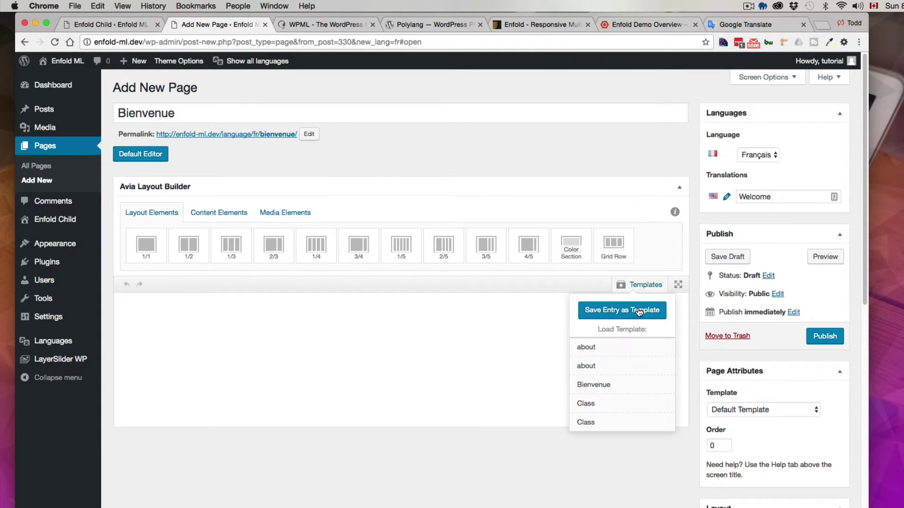
left_click(592, 385)
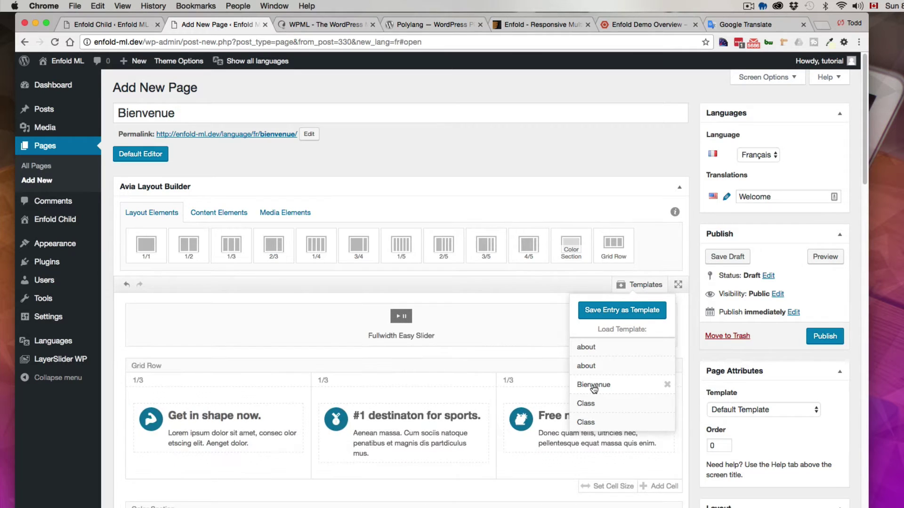
left_click(819, 337)
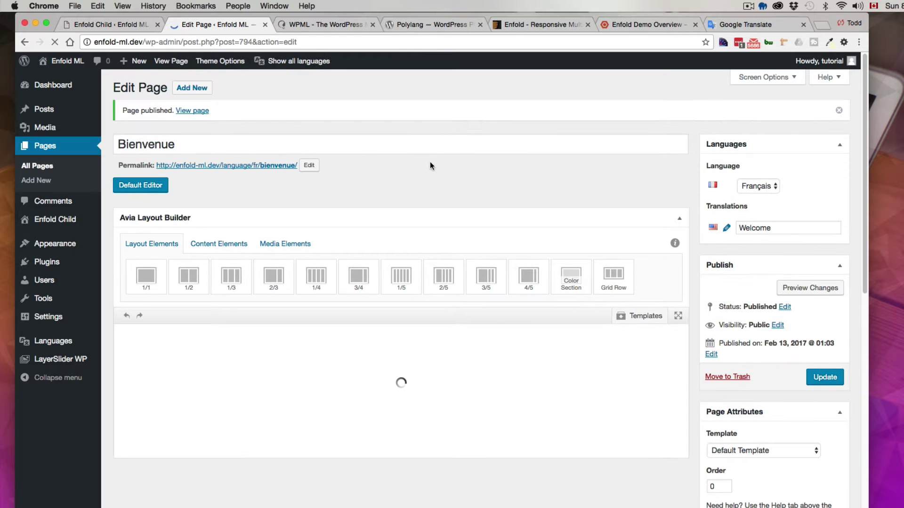
left_click(38, 166)
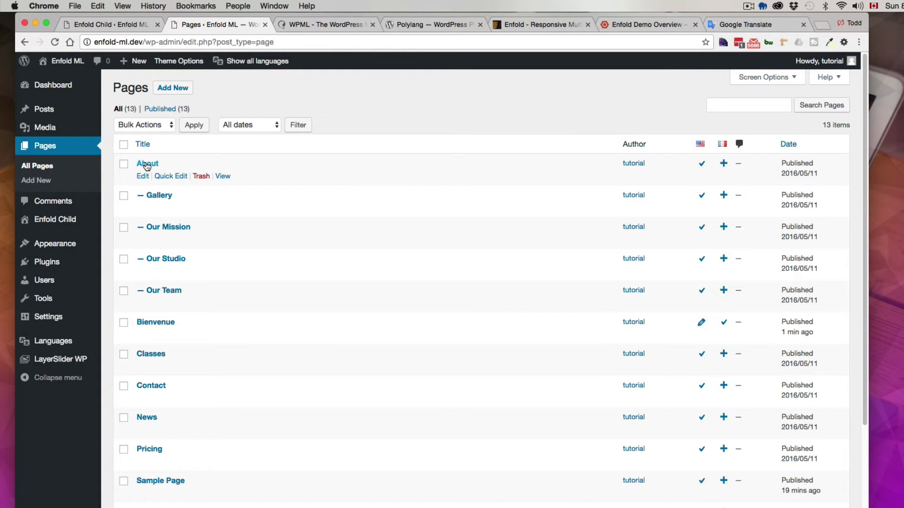
Create About's French translation titled 'A propos' using the about layout template, and publish it
left_click(723, 163)
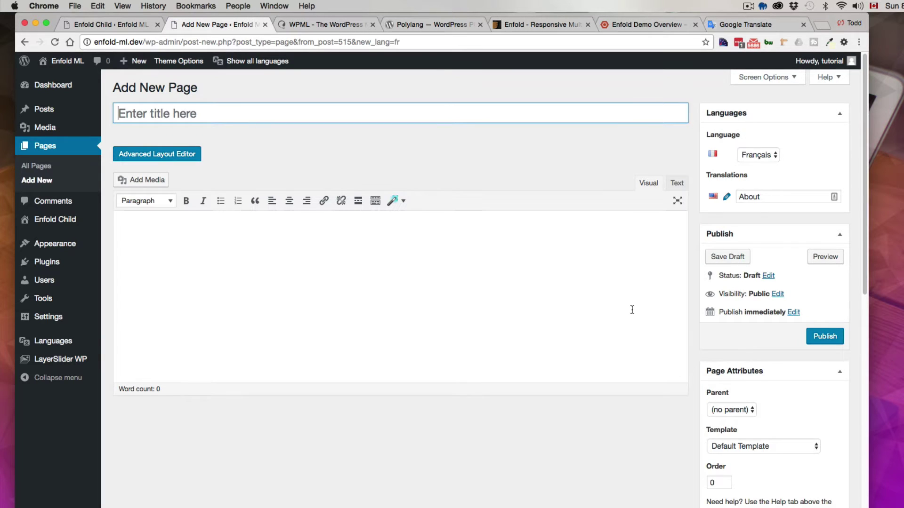
left_click(151, 110)
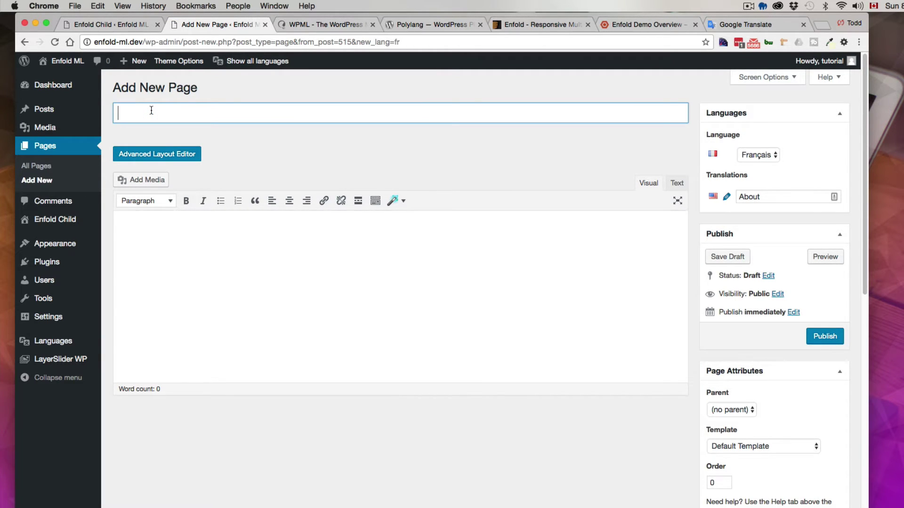
type("A propos")
left_click(134, 157)
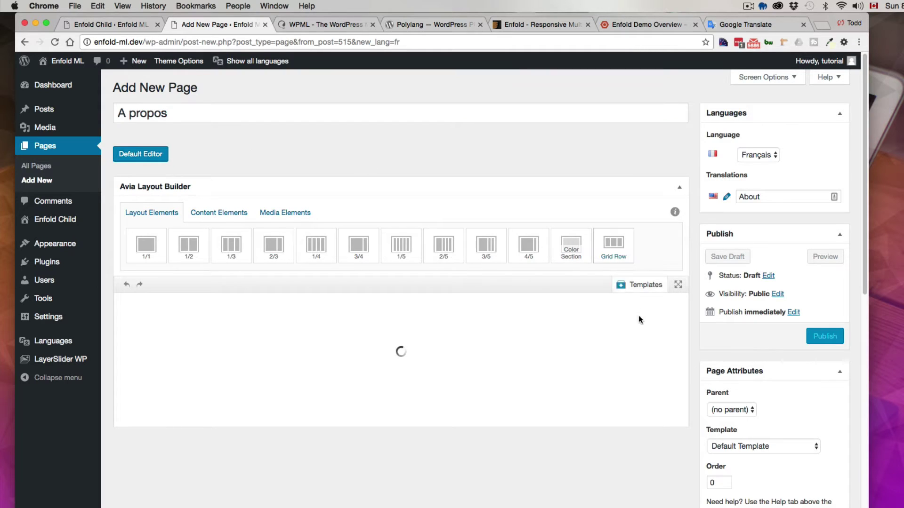
left_click(641, 286)
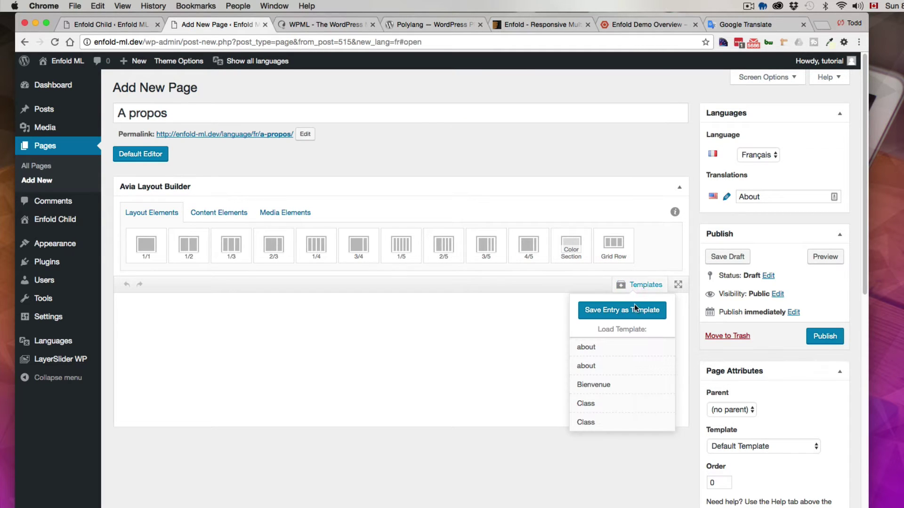
left_click(588, 351)
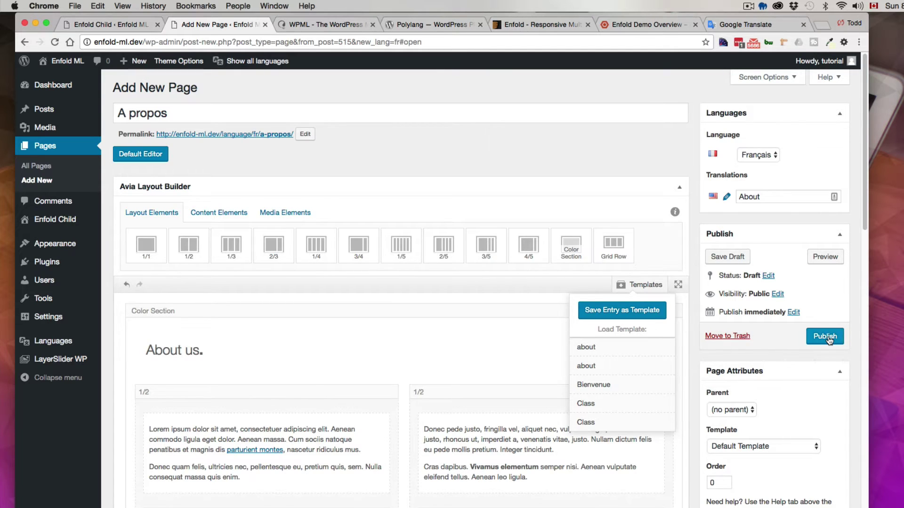
left_click(826, 337)
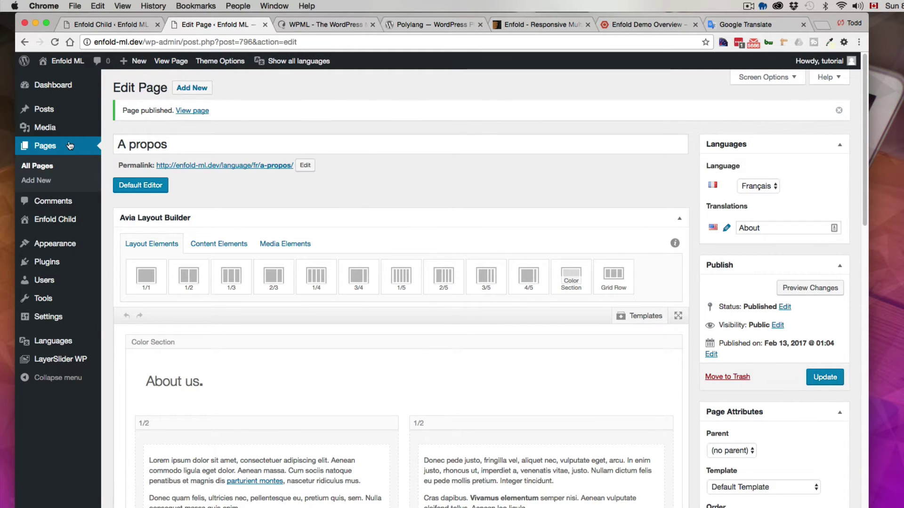
mouse_move(56, 244)
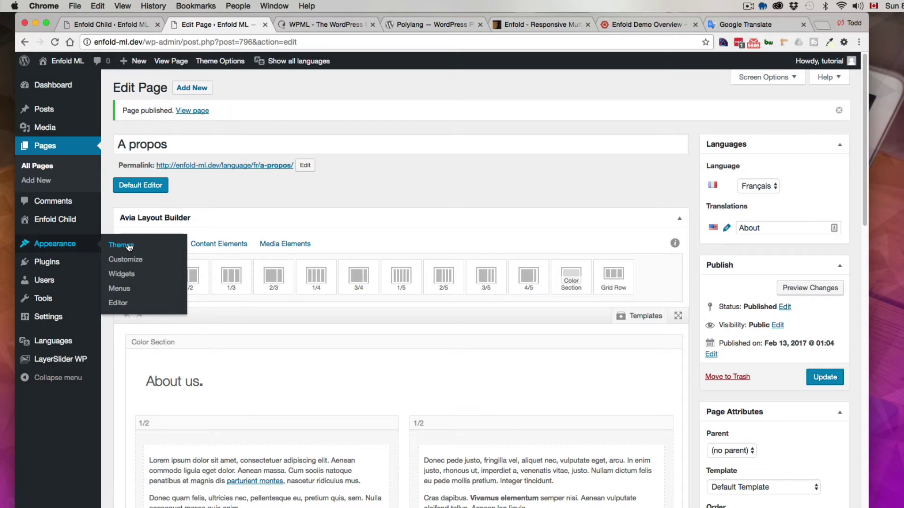
Create a new navigation menu named 'Menu primary french'
left_click(119, 290)
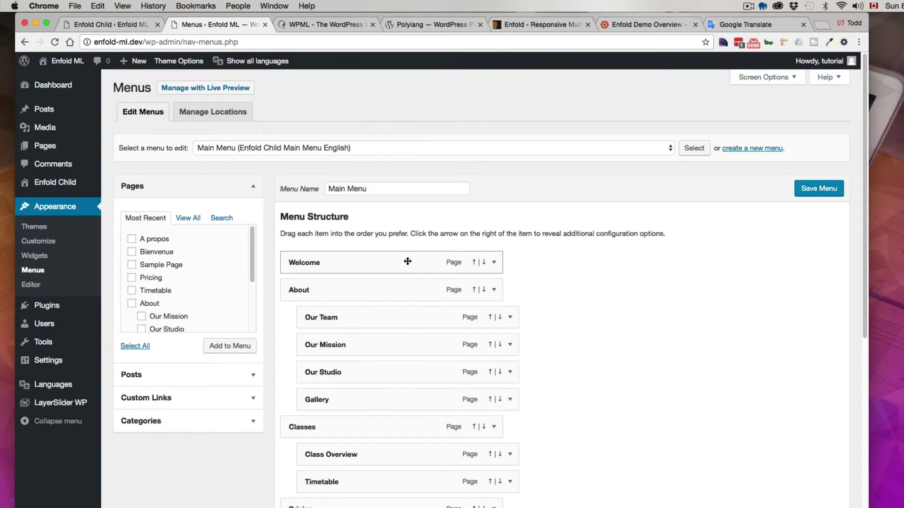
left_click(659, 147)
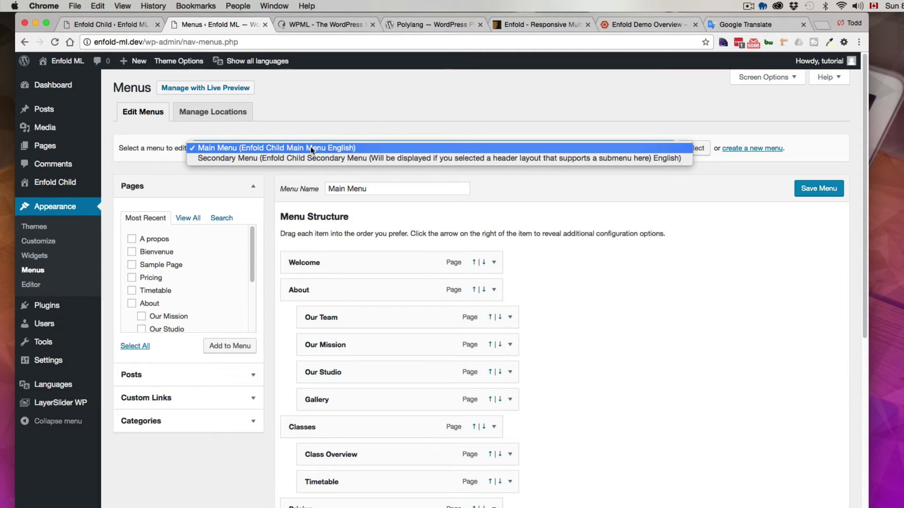
left_click(437, 109)
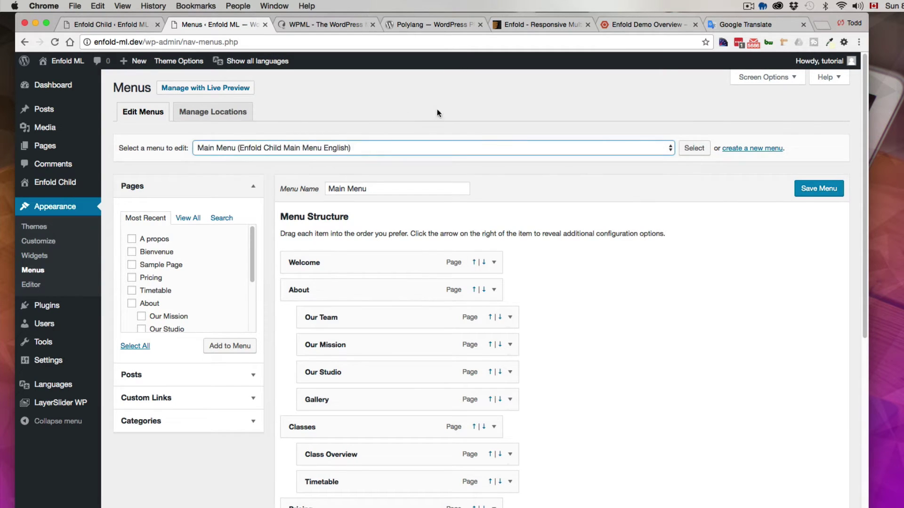
left_click(737, 150)
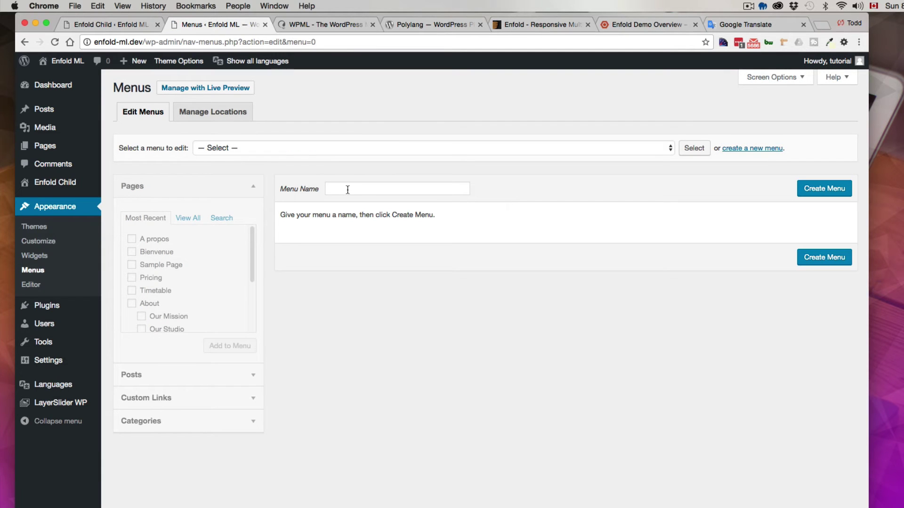
left_click(407, 187)
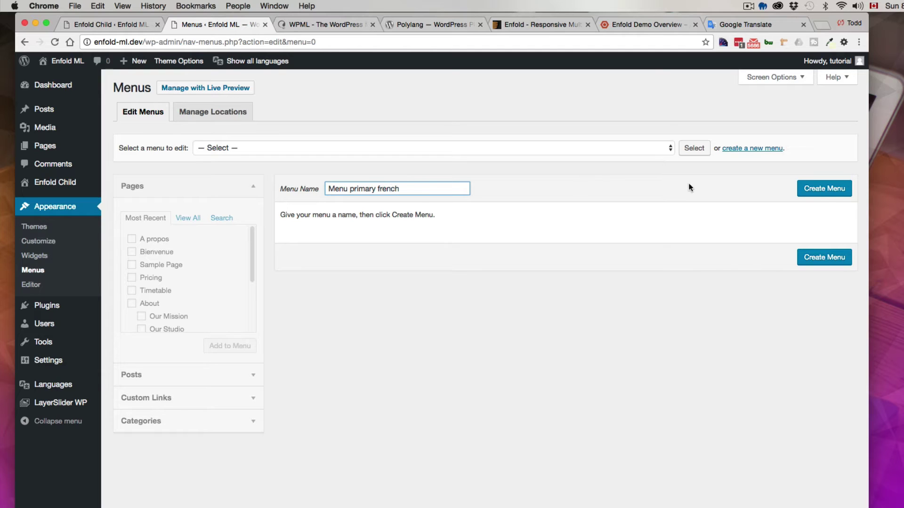
left_click(807, 188)
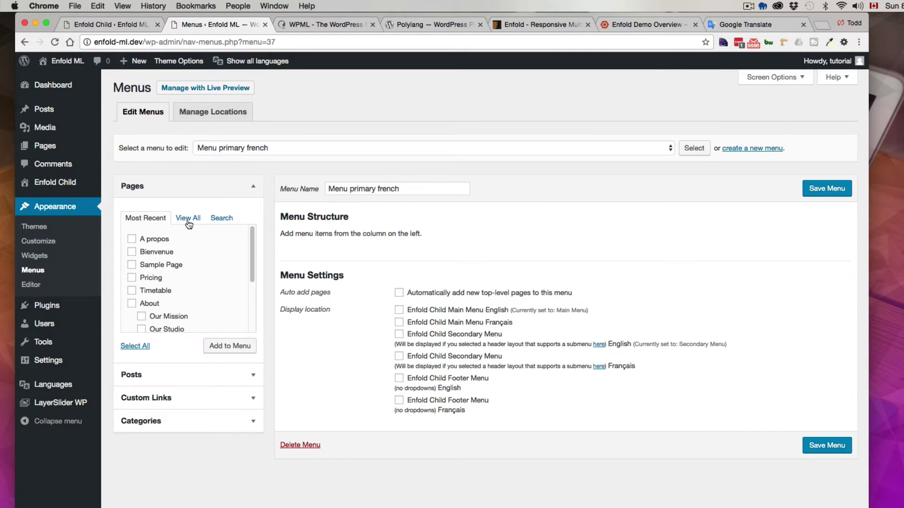
Add the French pages to the menu, order them Bienvenue then A propos, and save
mouse_move(245, 61)
left_click(235, 94)
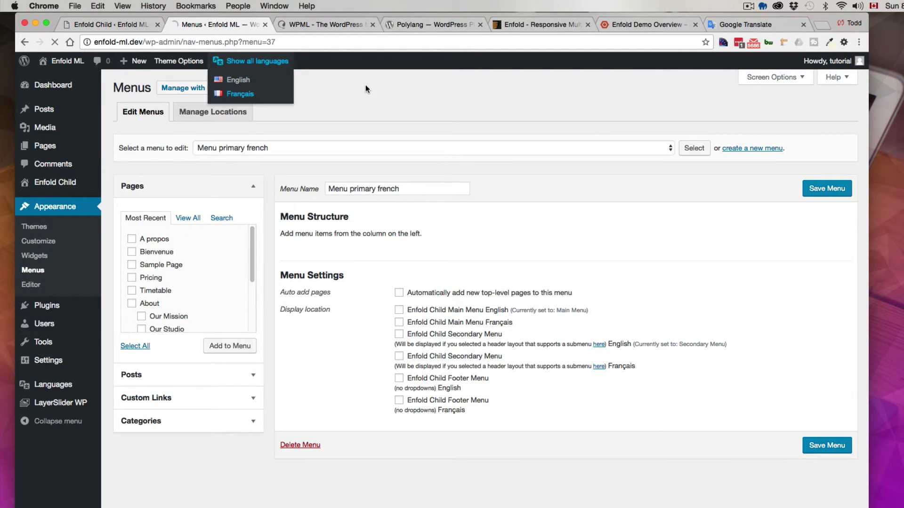
left_click(132, 239)
left_click(134, 252)
left_click(229, 279)
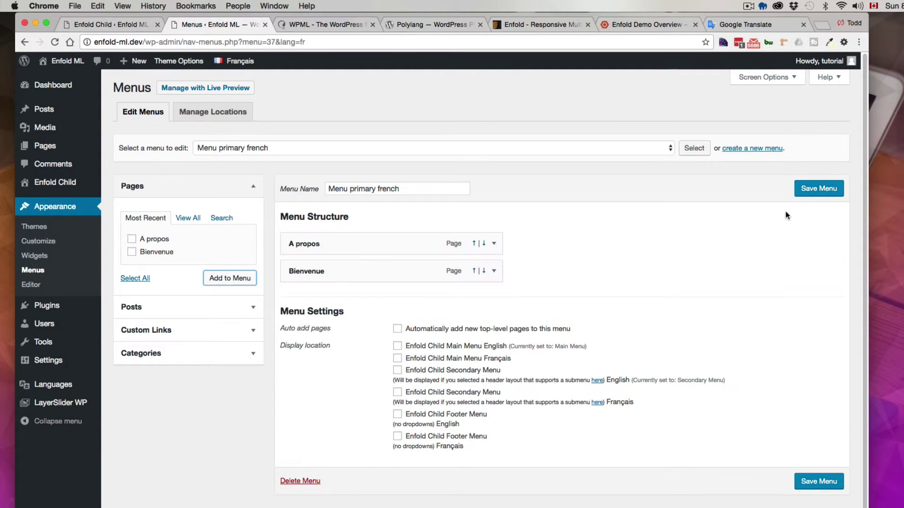
left_click_drag(349, 267, 410, 240)
left_click(806, 189)
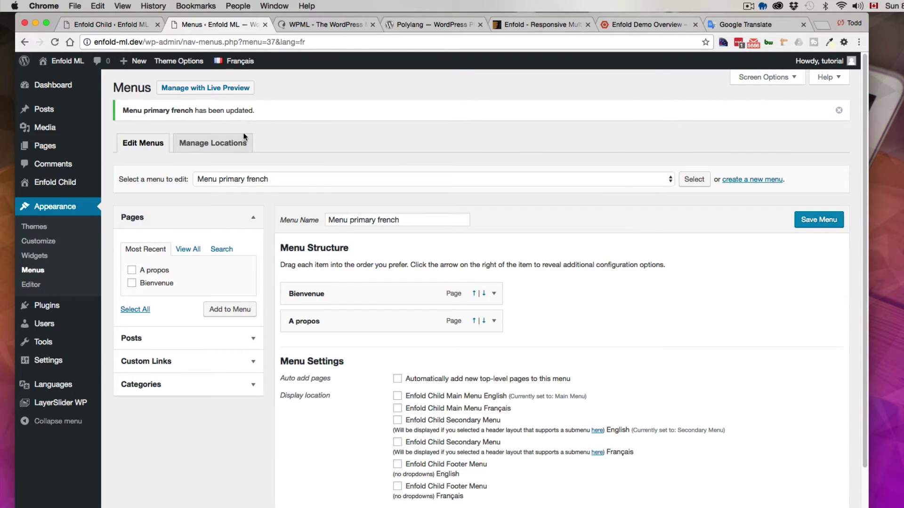
Set the Main Menu Français location to 'Menu primary french' and save the location assignments
left_click(232, 143)
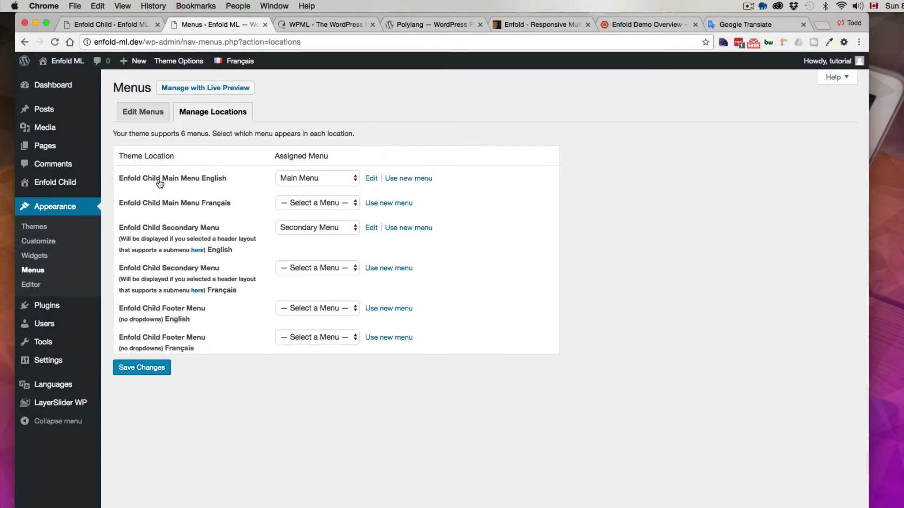
left_click(329, 203)
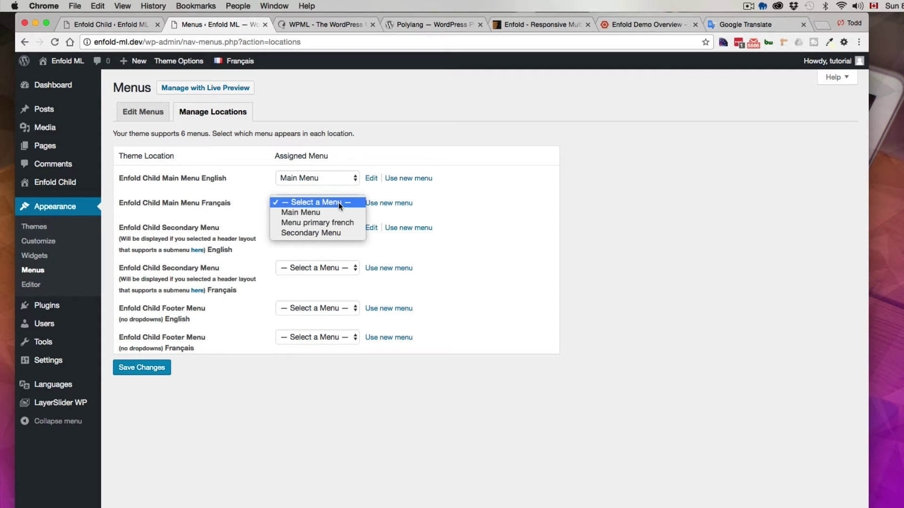
left_click(298, 222)
left_click(134, 372)
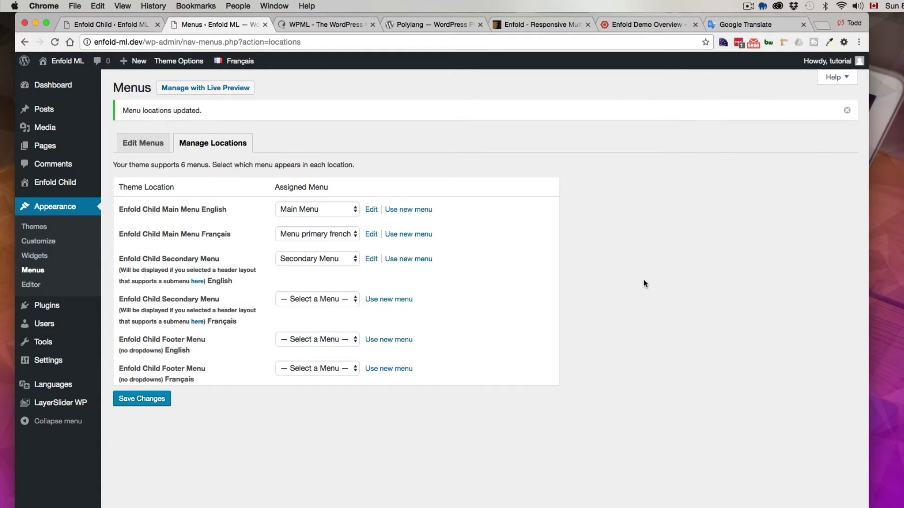
left_click(124, 150)
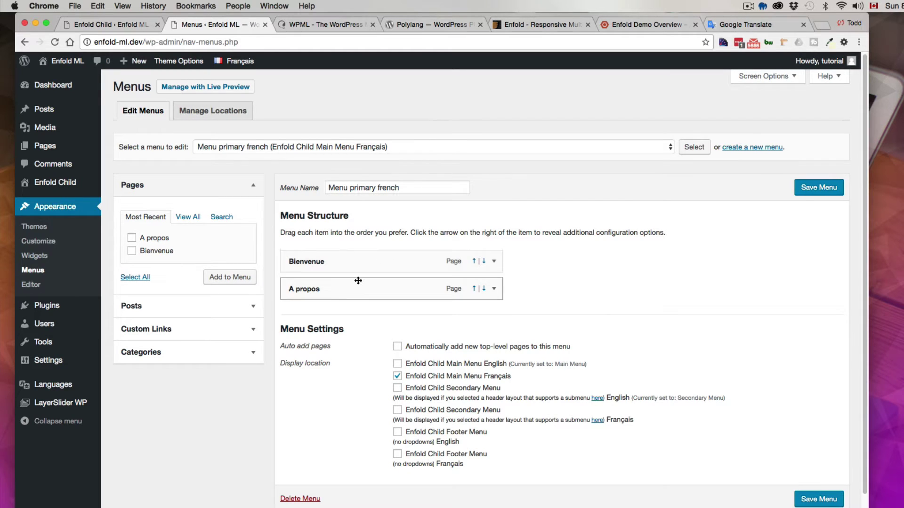
Enable the Language switcher box in Screen Options and add a switcher item to the French menu
left_click(765, 75)
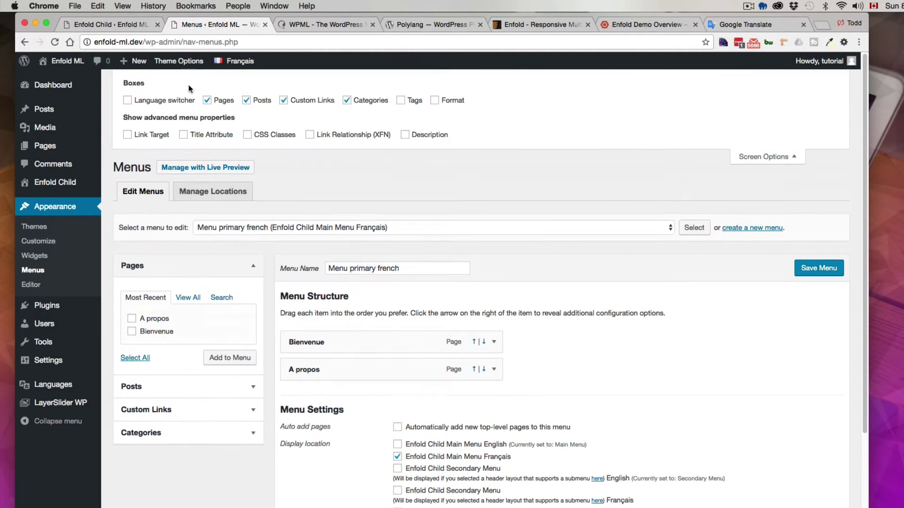
left_click(128, 99)
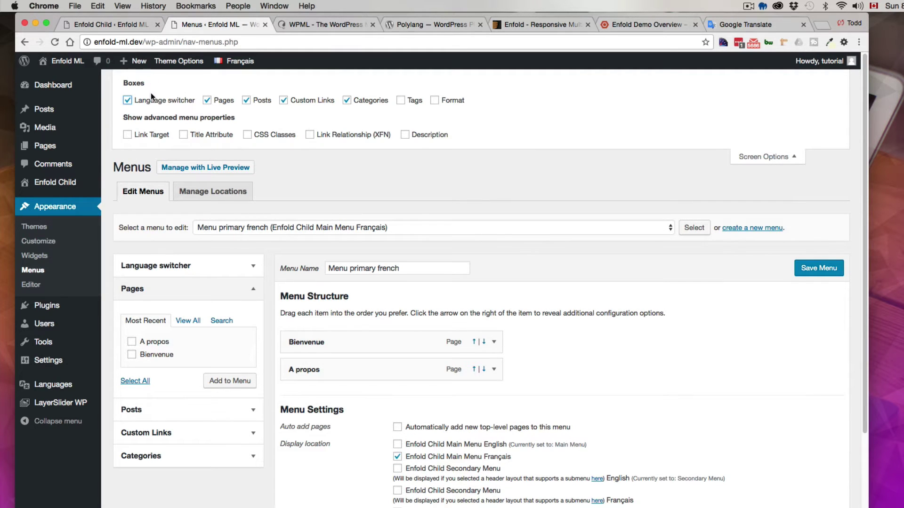
left_click(771, 160)
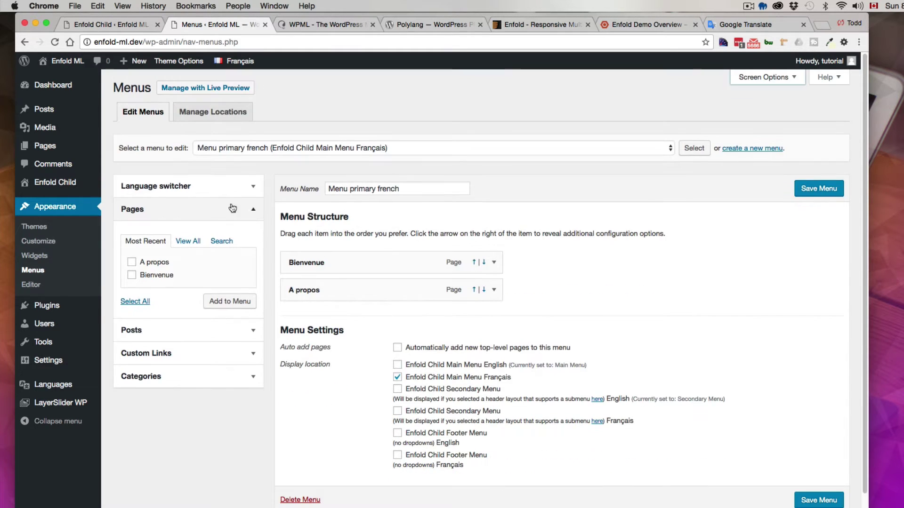
left_click(250, 188)
left_click(132, 228)
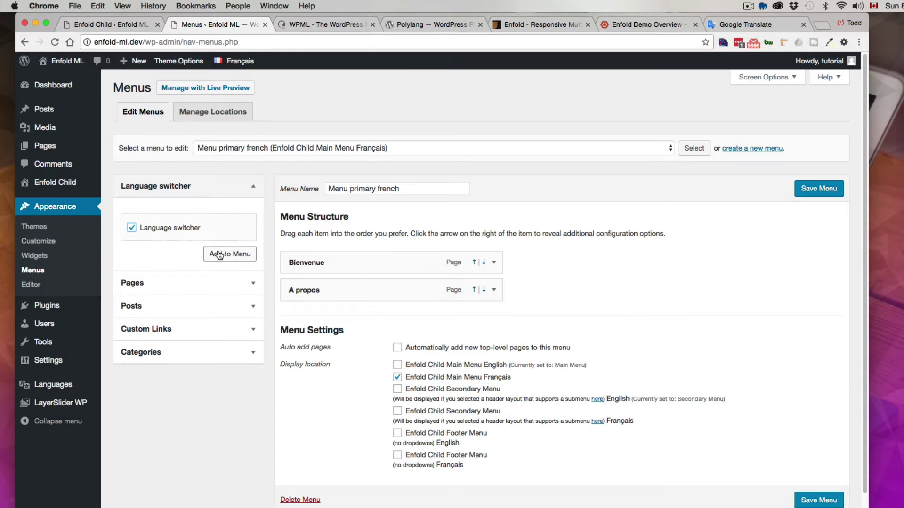
left_click(238, 254)
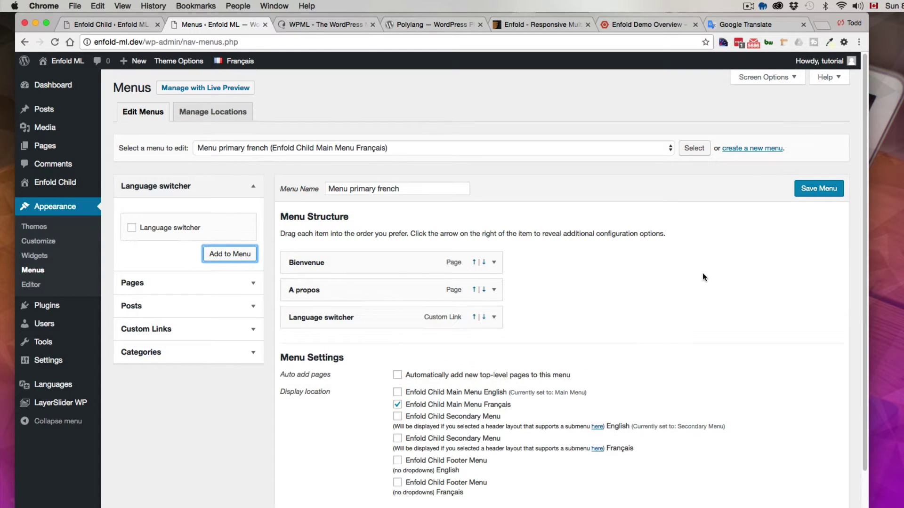
Make the switcher item hide the current language and save the French menu
left_click(493, 321)
scroll(578, 321, "down", 1)
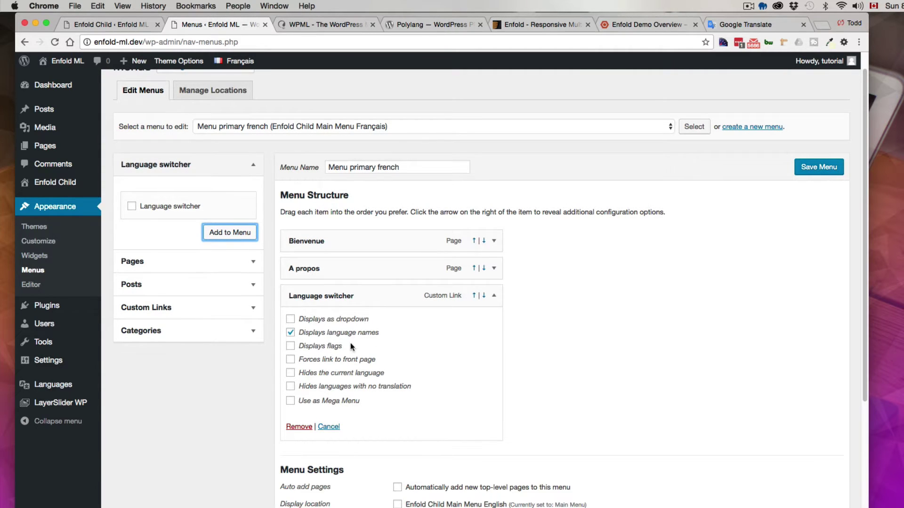
left_click(291, 374)
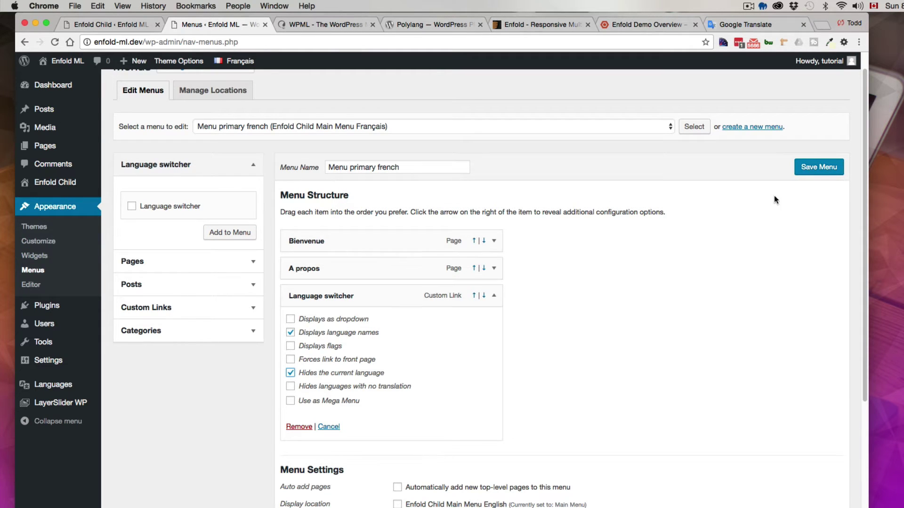
left_click(814, 171)
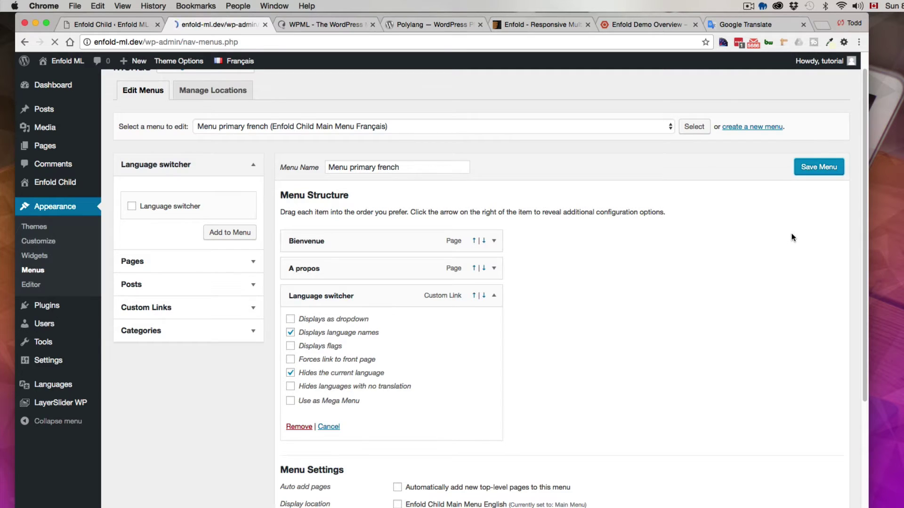
Load the English Main Menu for editing and add a Language switcher item to it
left_click(670, 179)
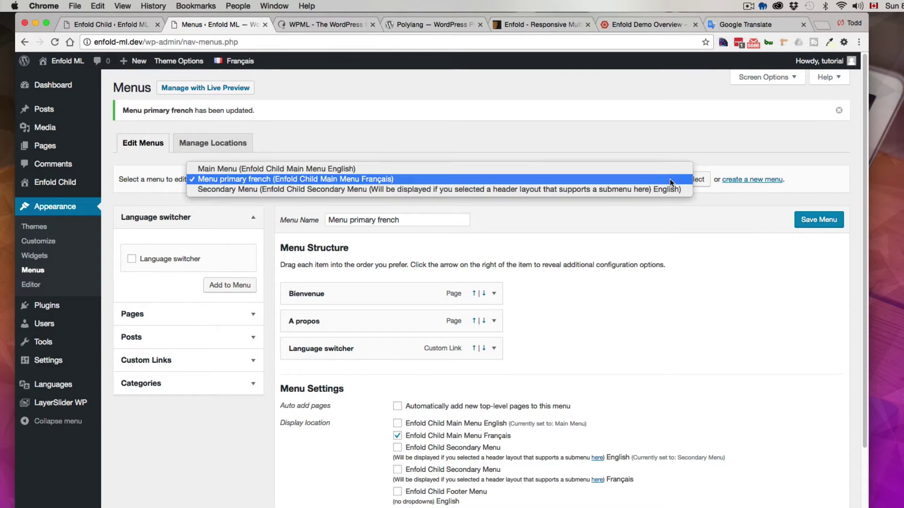
left_click(374, 168)
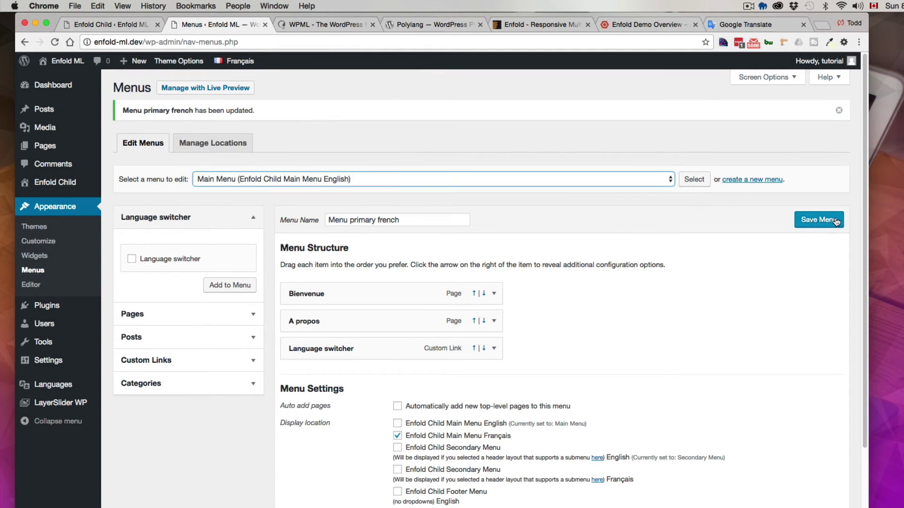
left_click(694, 179)
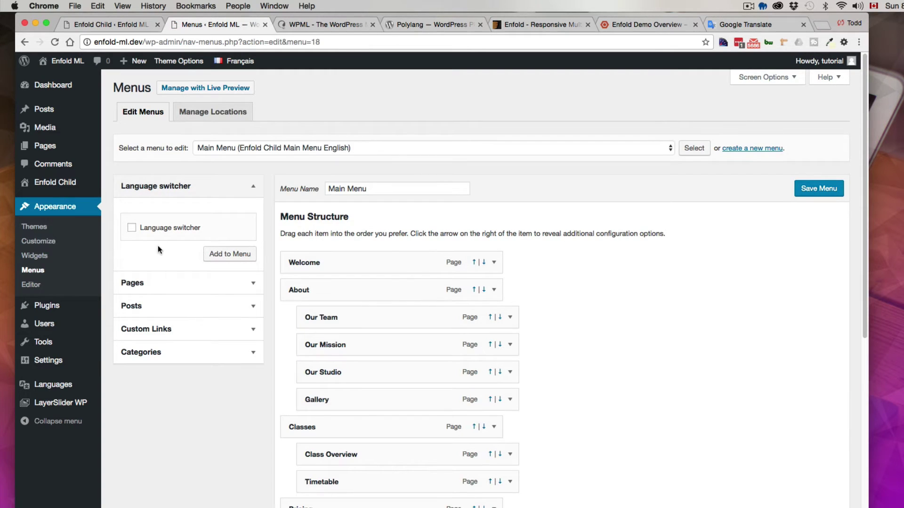
left_click(132, 227)
left_click(214, 255)
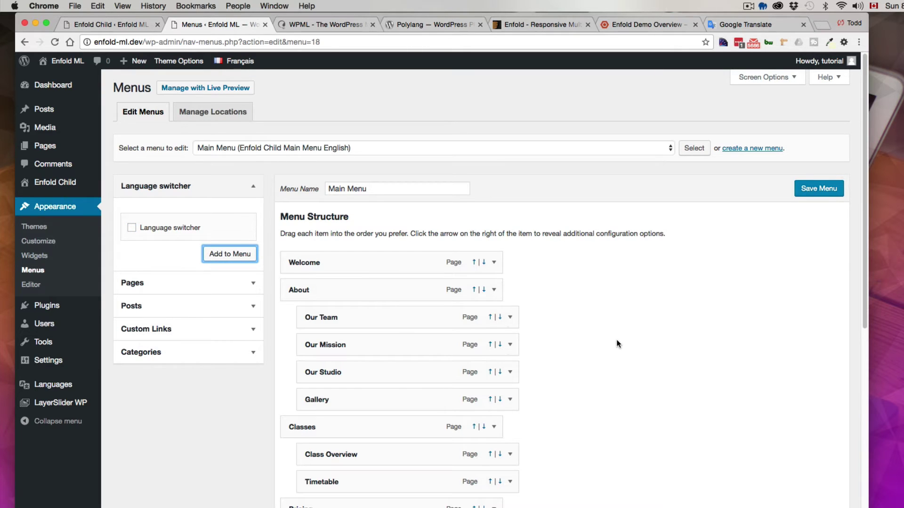
Set the Main Menu's switcher to hide the current language and save the menu
scroll(616, 344, "down", 7)
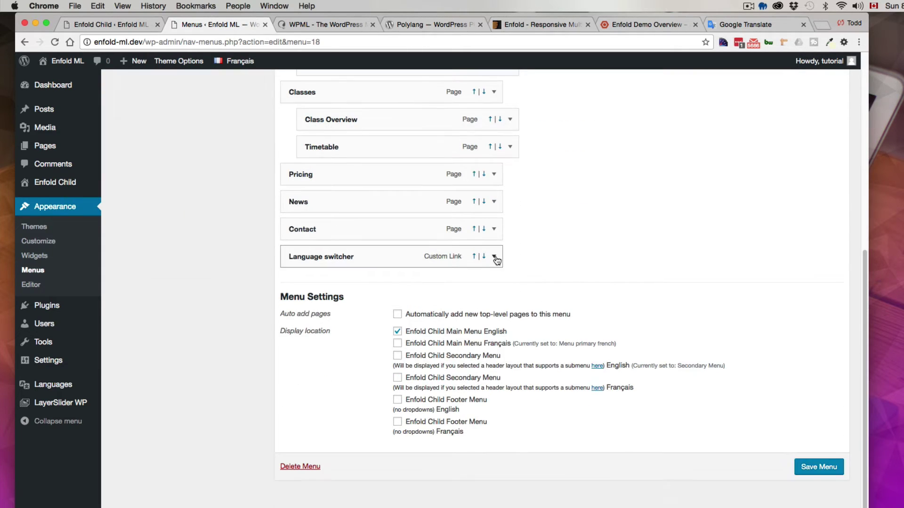
left_click(494, 257)
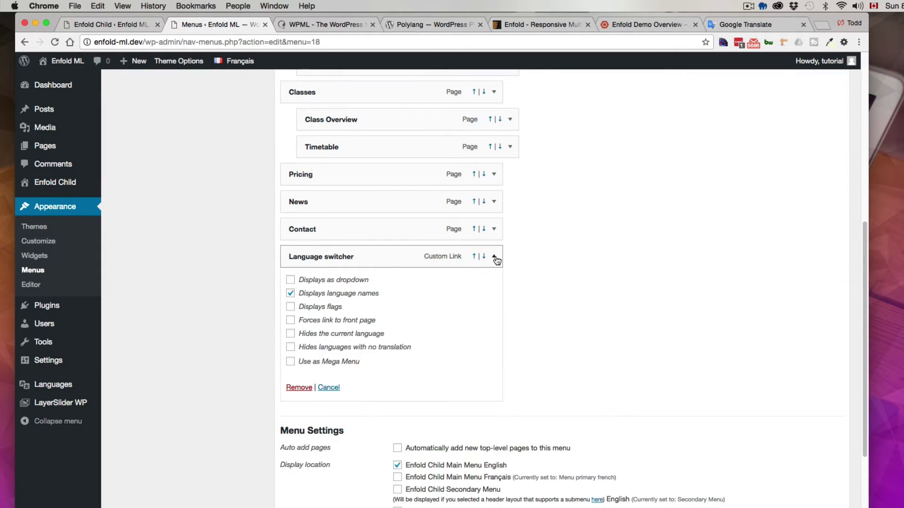
left_click(290, 333)
scroll(761, 303, "up", 10)
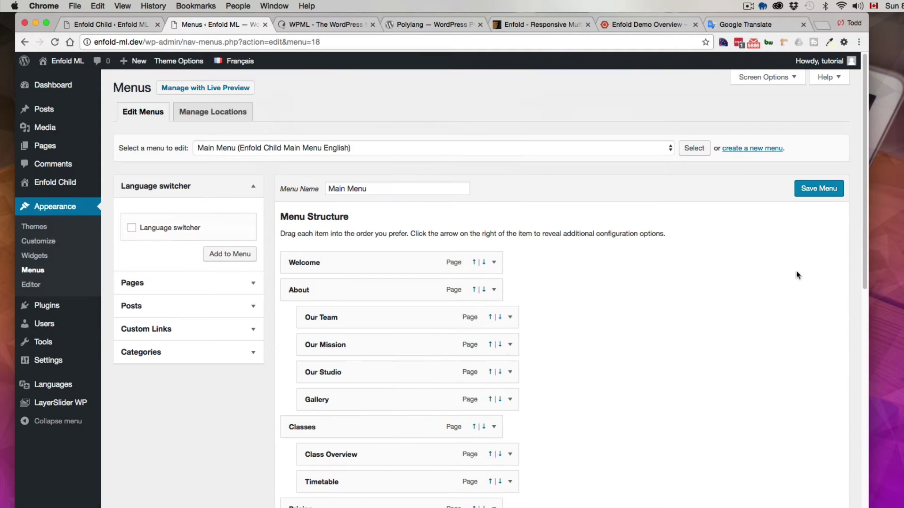
left_click(817, 188)
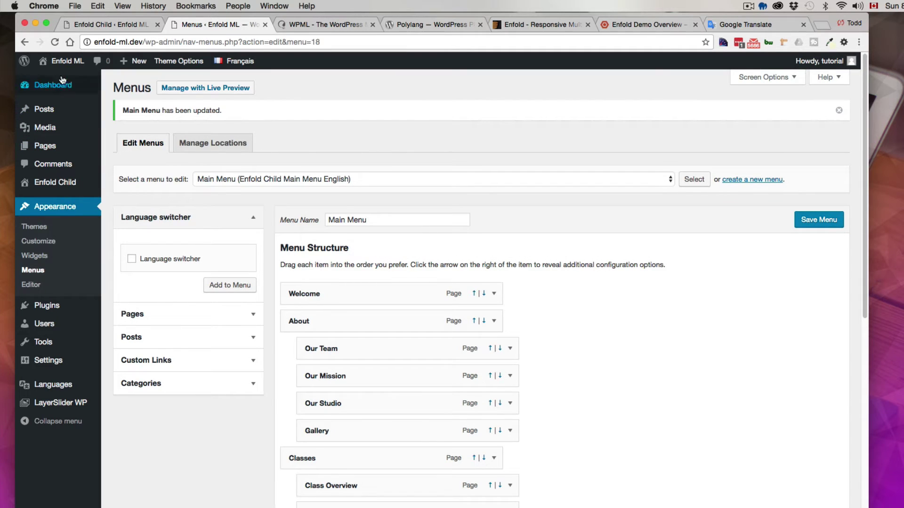
right_click(67, 61)
Open the live site in a new tab, switch it to Français, and view A propos
left_click(152, 66)
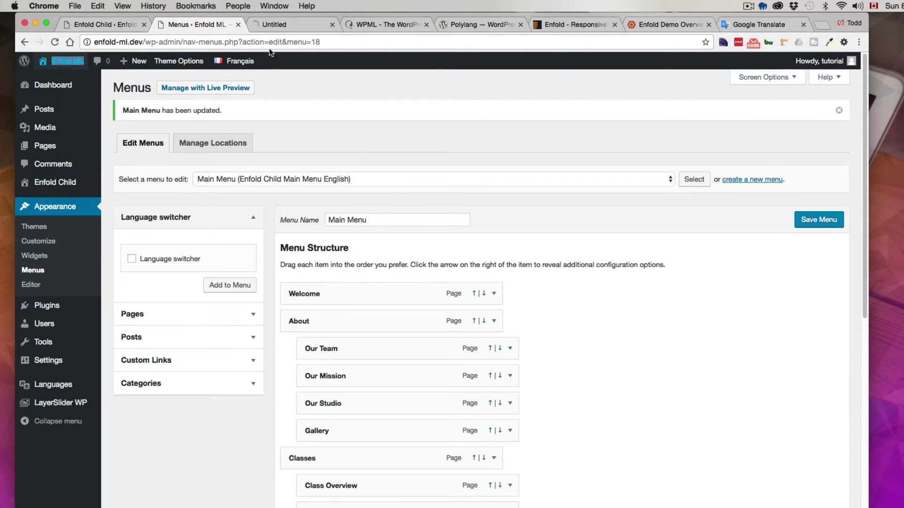
left_click(284, 22)
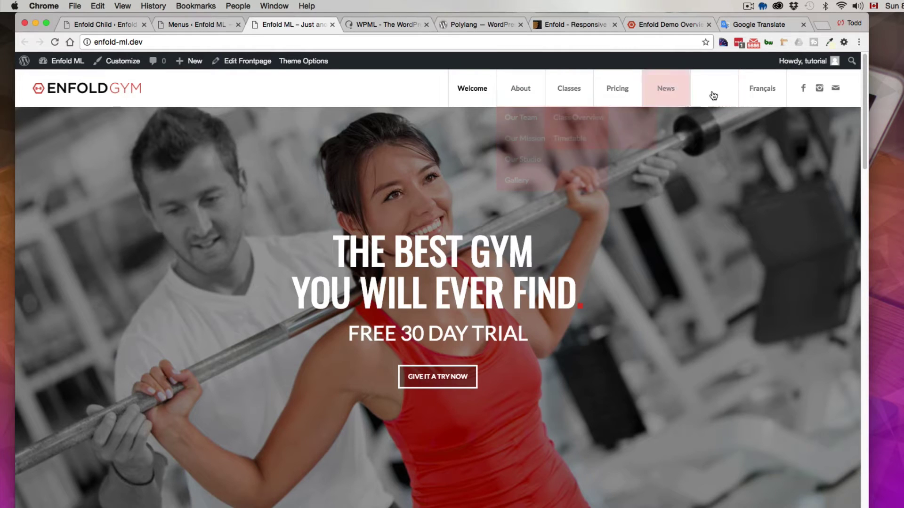
left_click(765, 93)
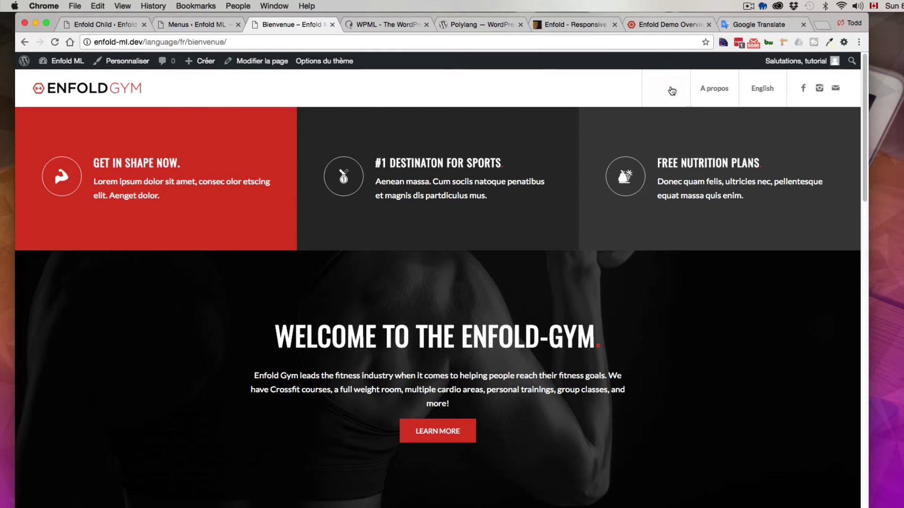
left_click(715, 93)
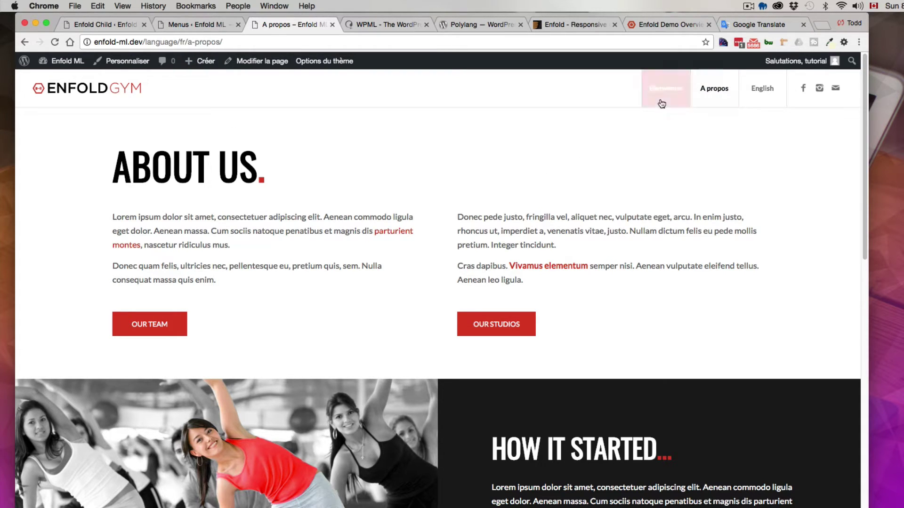
Edit the A propos page's Special Heading, replacing 'About us' with 'A propos', and update the page
mouse_move(313, 65)
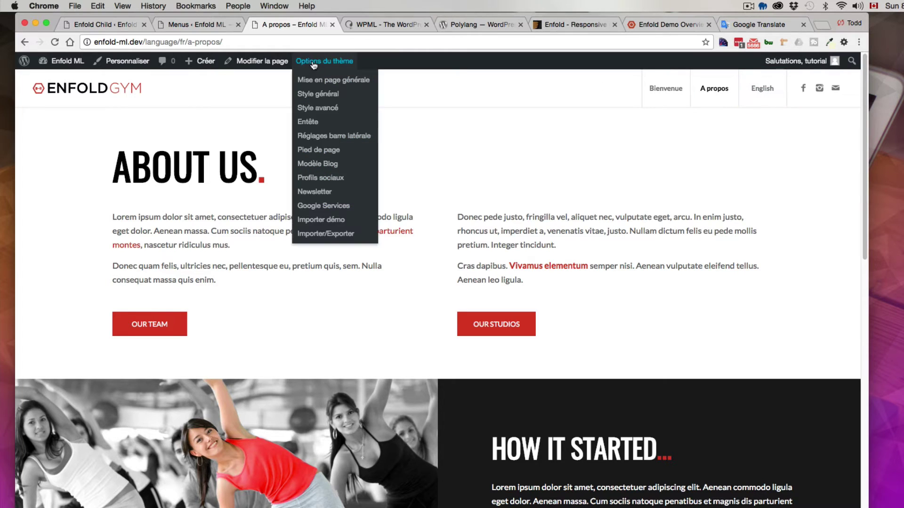
left_click(258, 61)
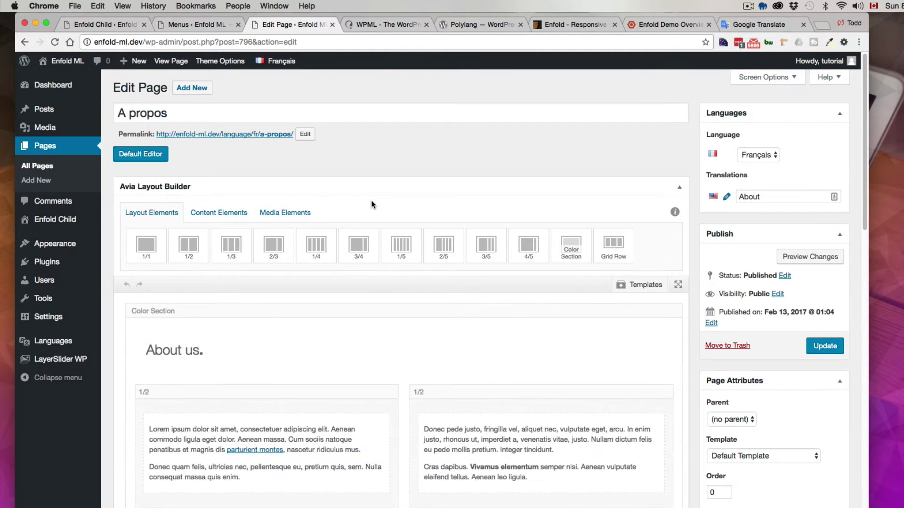
left_click(193, 344)
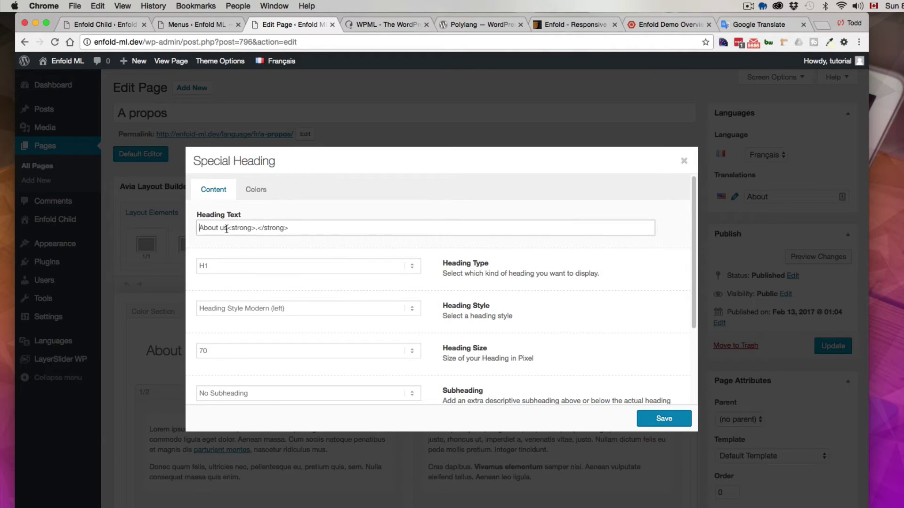
left_click_drag(227, 229, 195, 229)
key("BackSpace")
type("A propos")
left_click(664, 421)
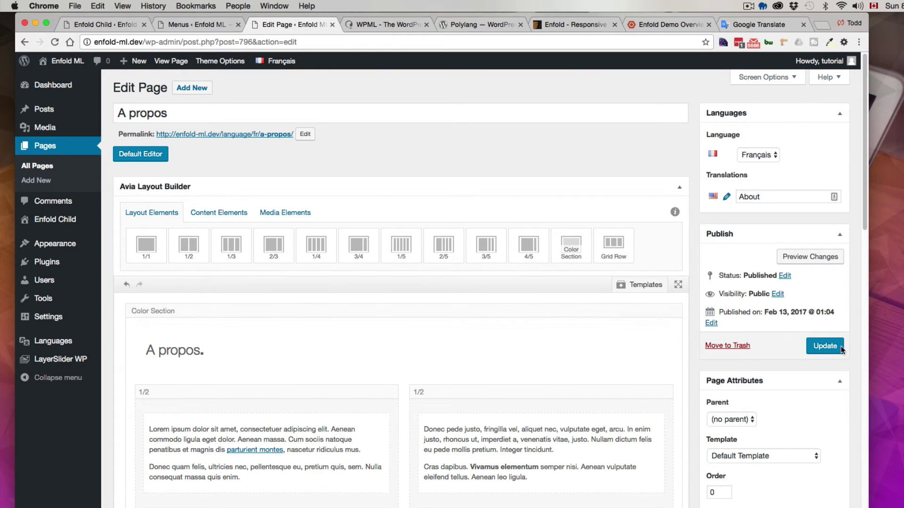
left_click(819, 346)
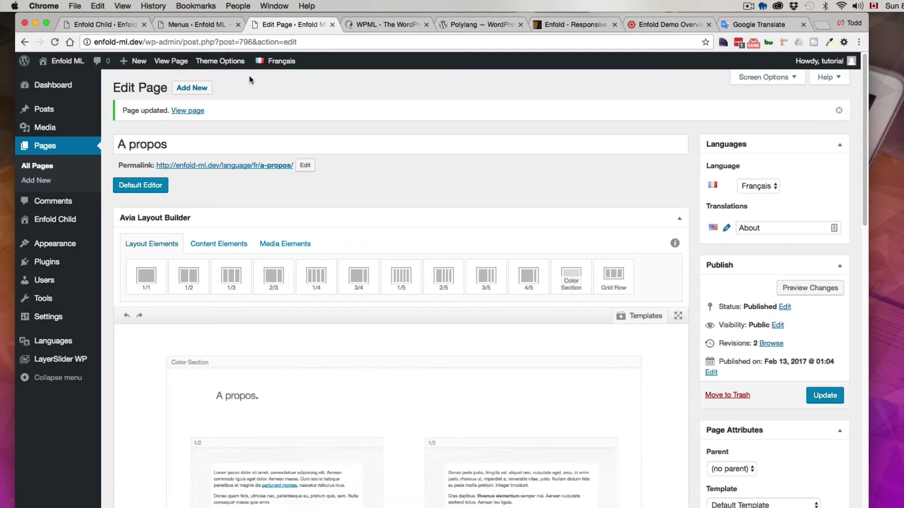
View the updated page on the live site, then switch to the English About page
key("Return")
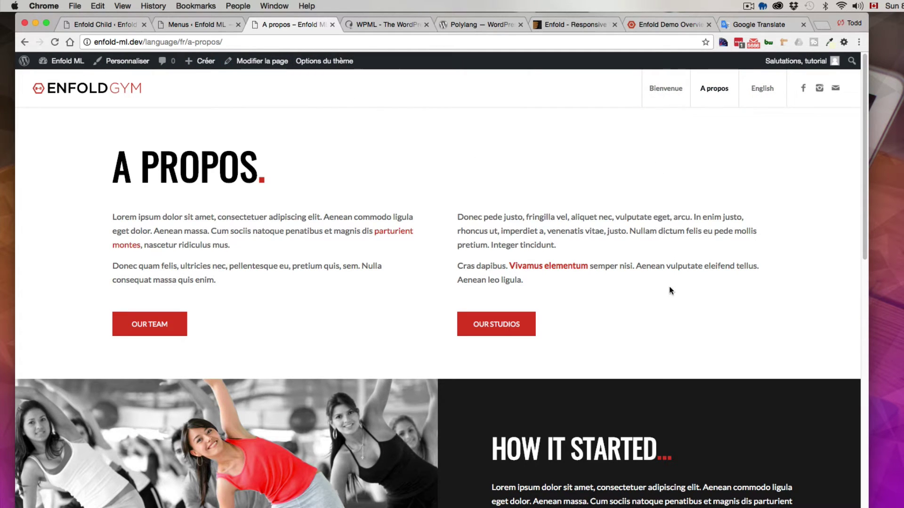
left_click(763, 89)
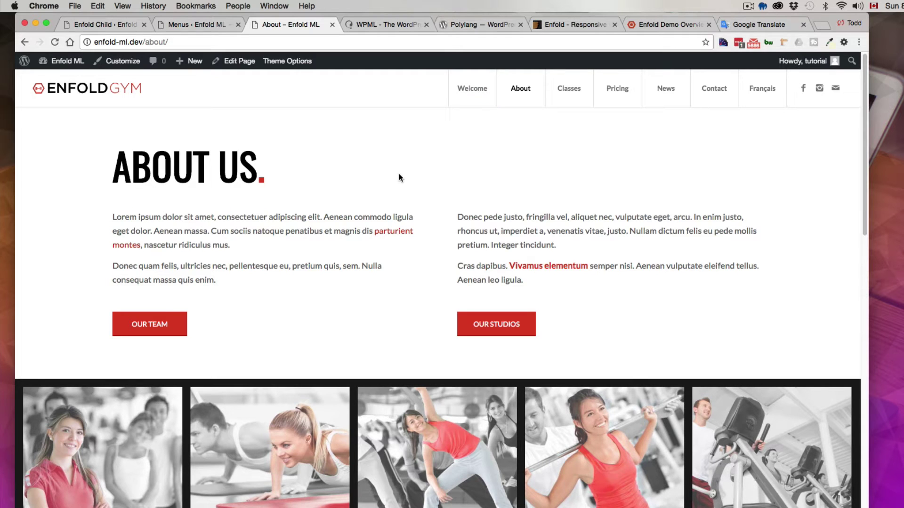
Activate the WordPress Reset plugin from the installed plugins list
left_click(102, 23)
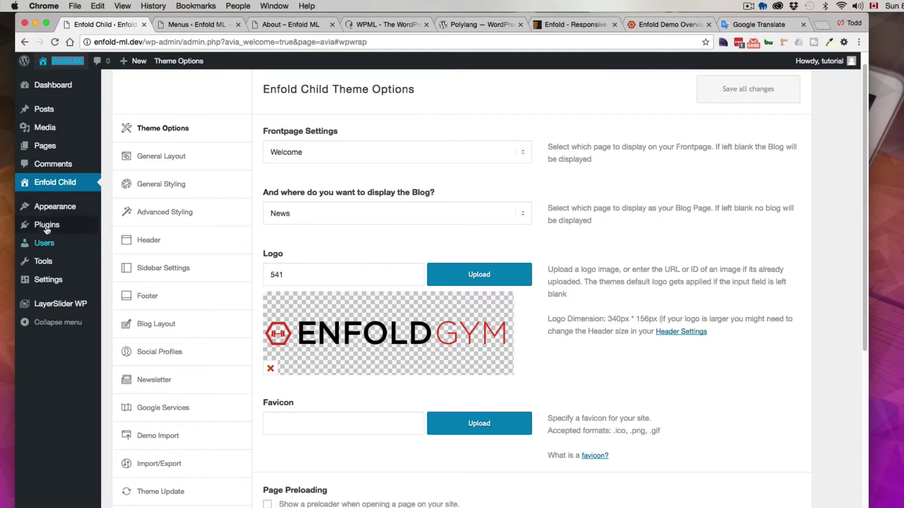
mouse_move(45, 229)
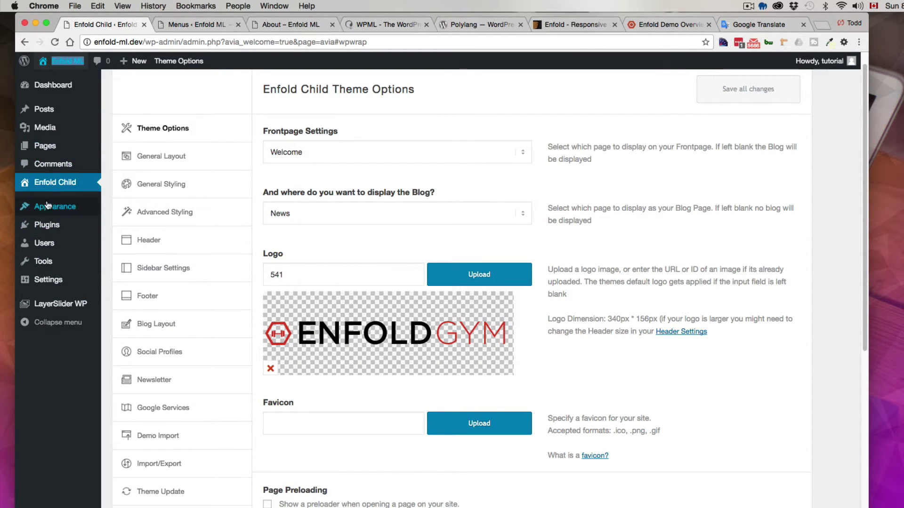
mouse_move(48, 209)
left_click(47, 228)
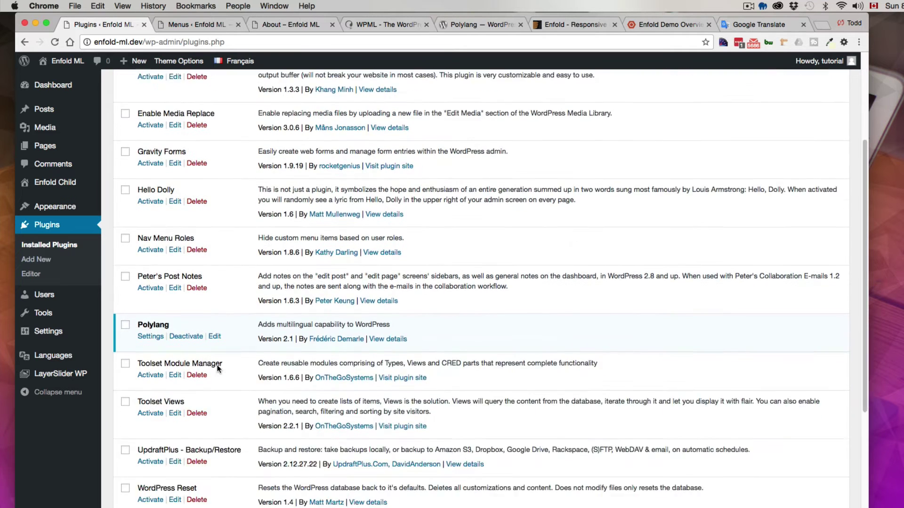
scroll(218, 368, "down", 1)
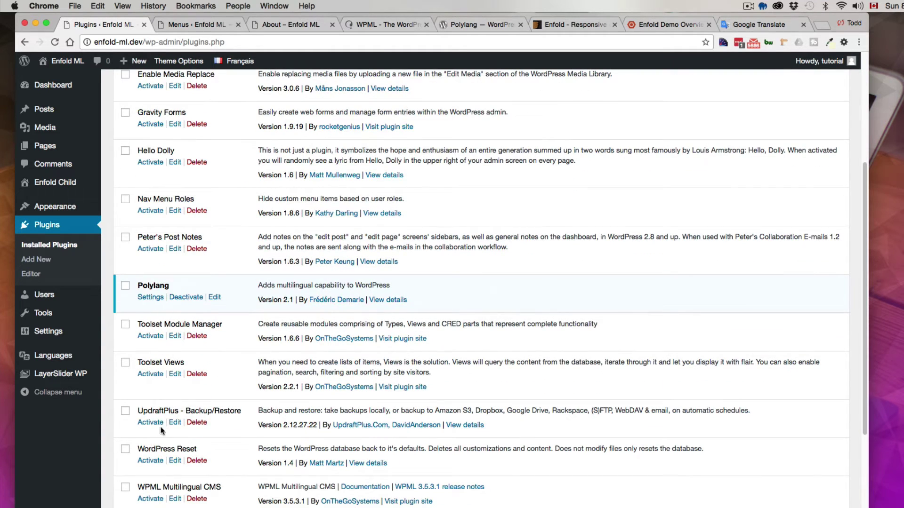
scroll(219, 360, "down", 3)
left_click(151, 357)
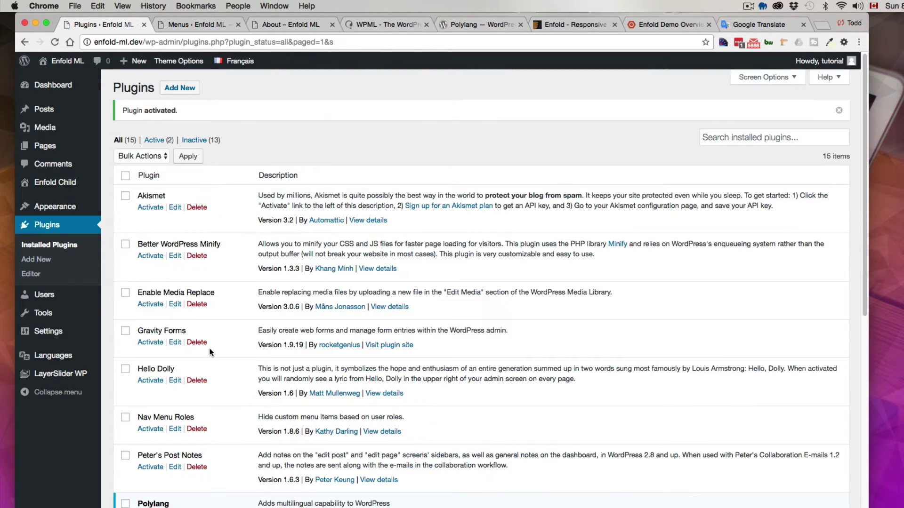
Reset the database in Tools > Reset, confirming with 'reset' and OK
mouse_move(47, 313)
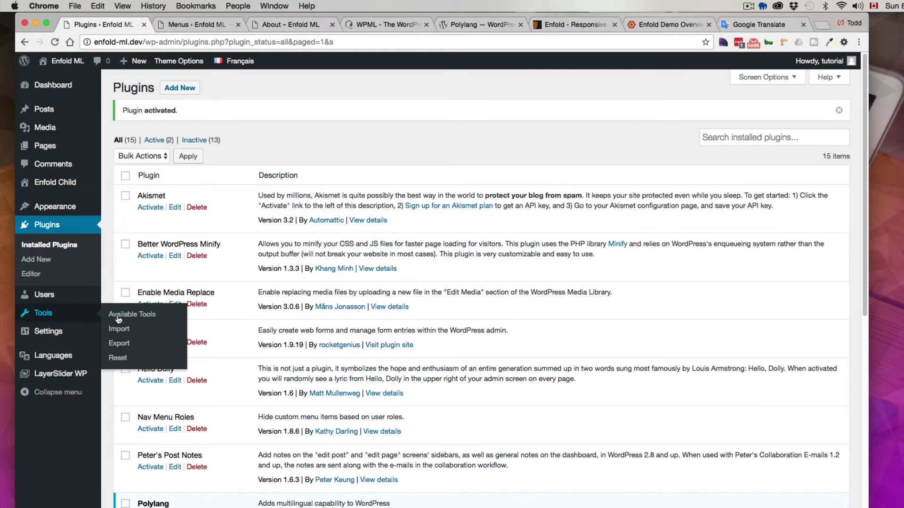
left_click(117, 358)
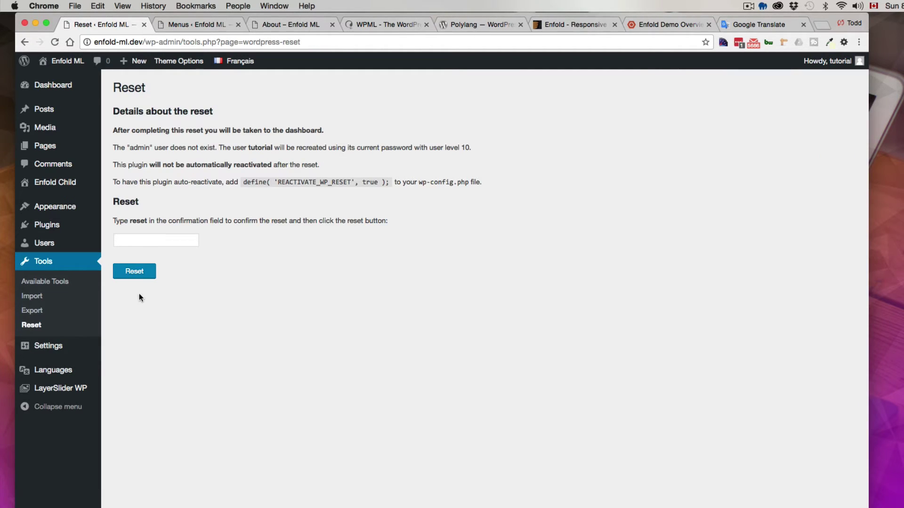
left_click(142, 239)
type("reset")
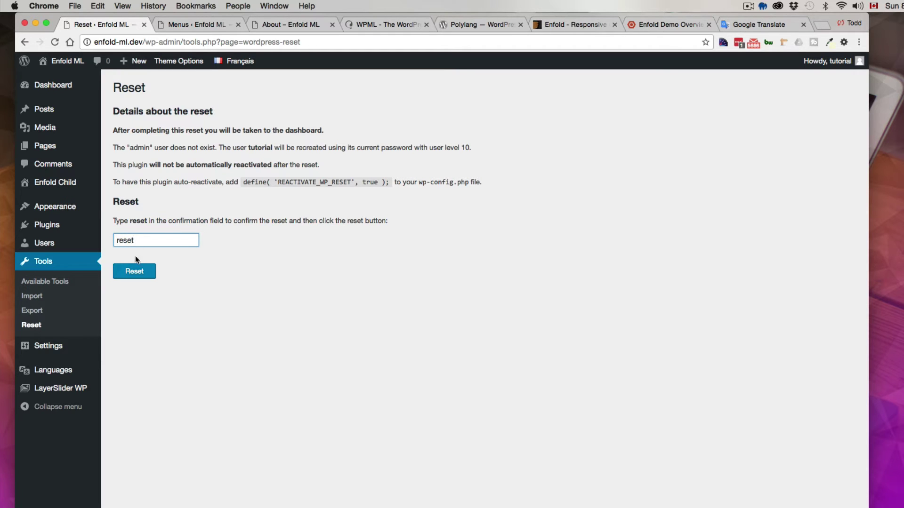
left_click(134, 271)
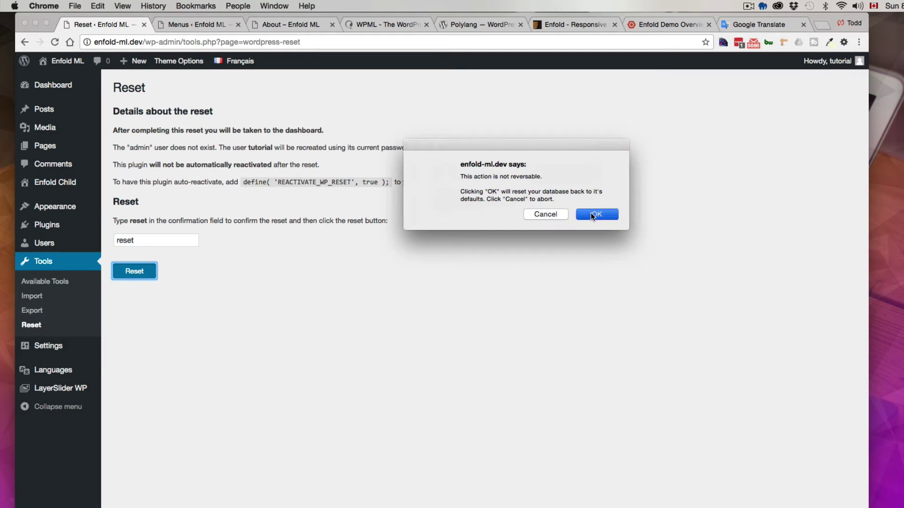
key("Return")
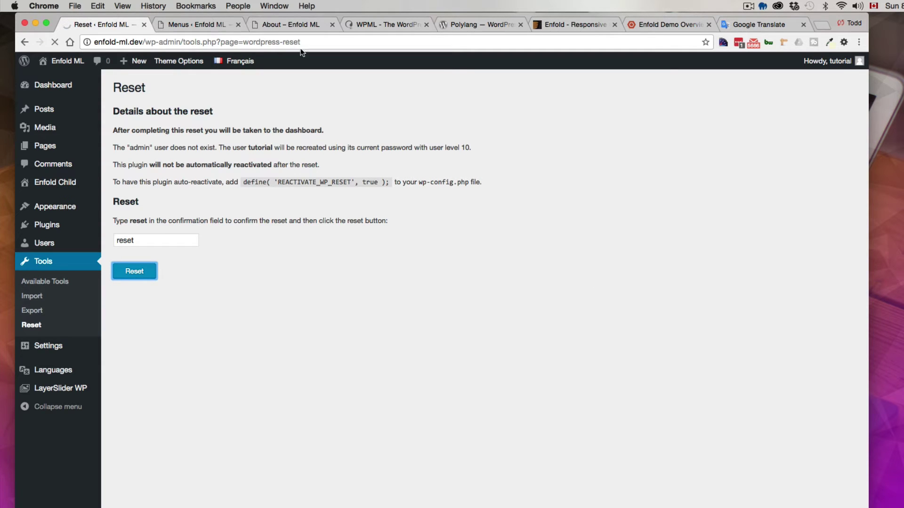
Load the site homepage instead of the About page, then return to the Dashboard
left_click(285, 26)
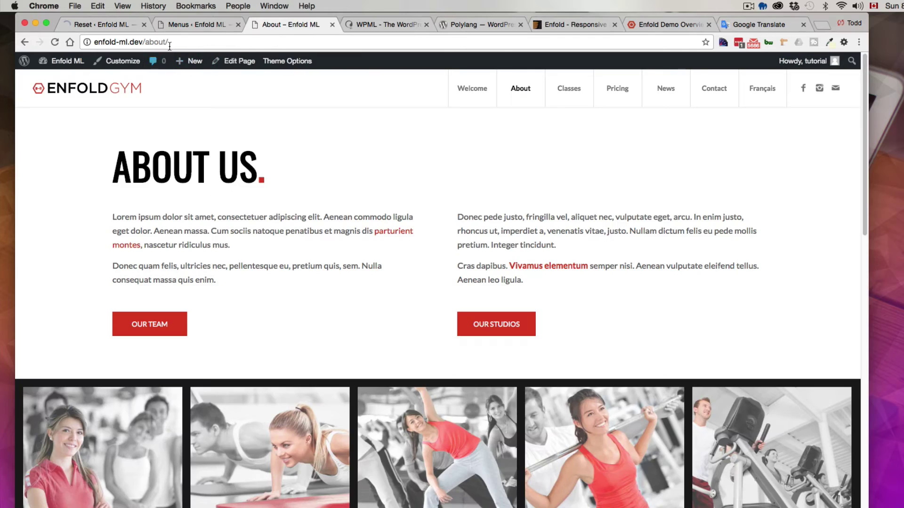
left_click_drag(169, 42, 146, 41)
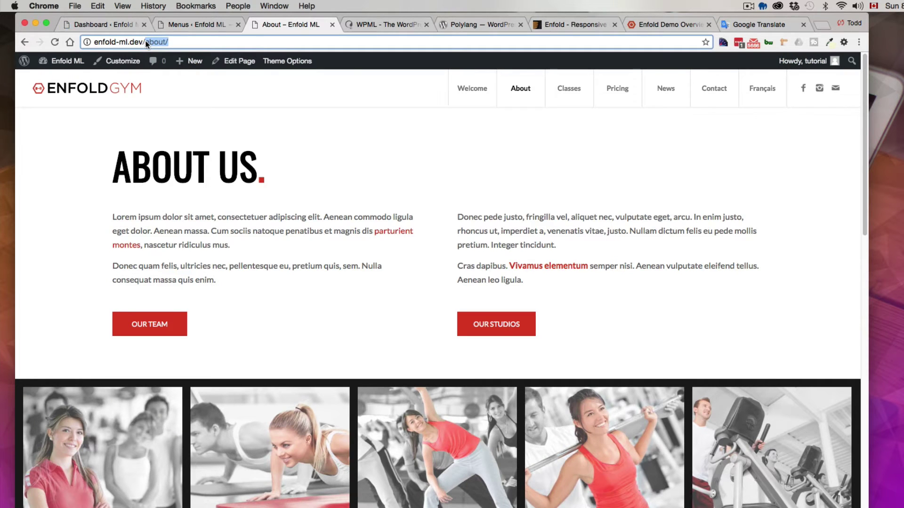
key("BackSpace")
key("Return")
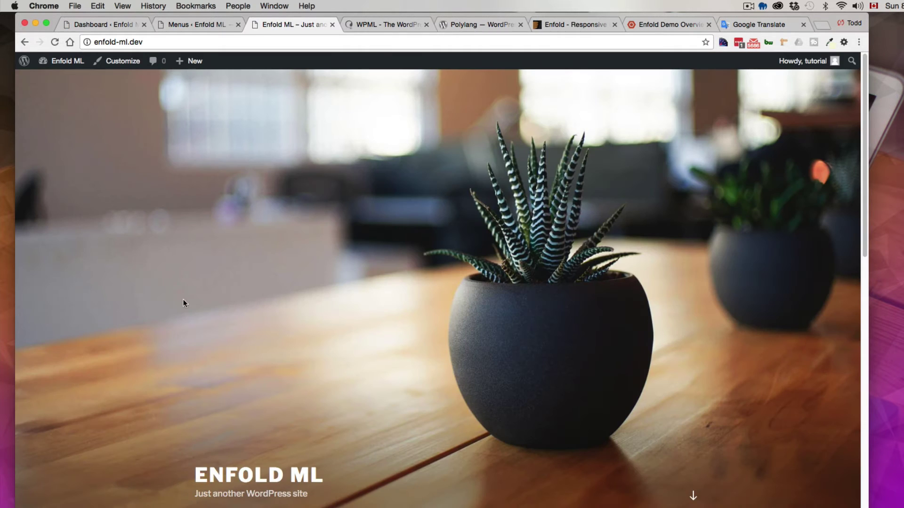
left_click(97, 24)
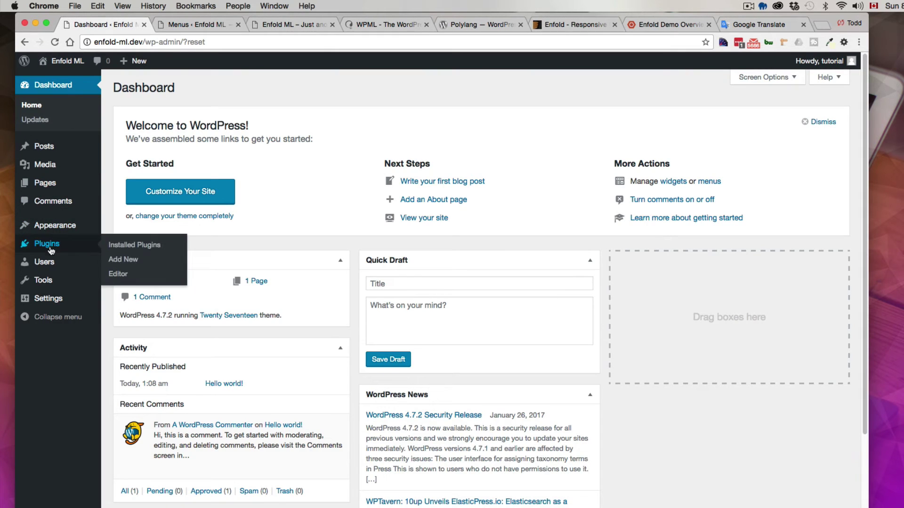
Activate WPML Multilingual CMS under Installed Plugins, then bring up the WPML.org tab
left_click(123, 245)
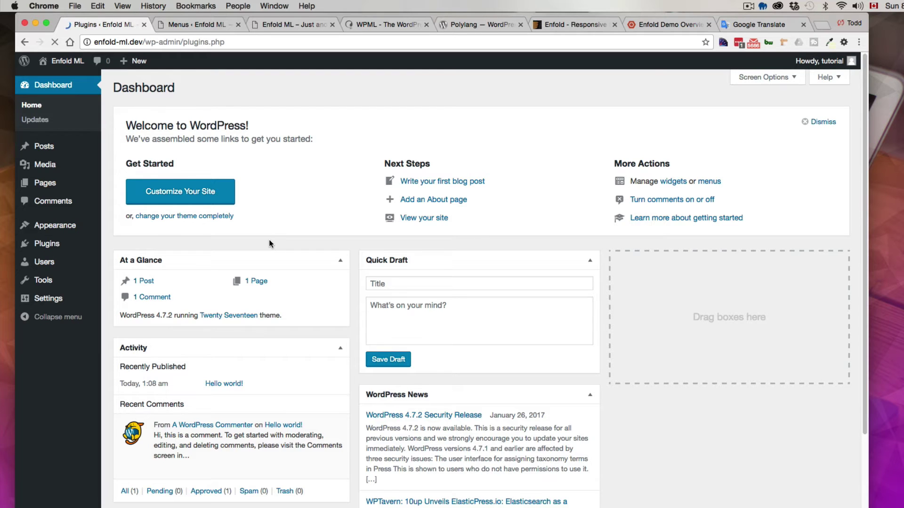
scroll(224, 404, "down", 10)
scroll(224, 405, "down", 1)
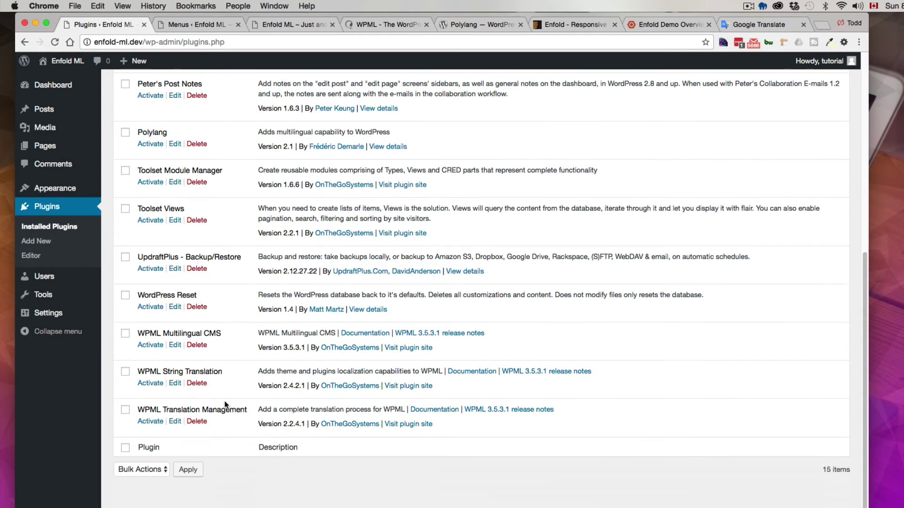
left_click(150, 345)
left_click(368, 23)
Go to Account > Downloads on WPML.org and browse components like Multilingual CMS 3.6.3
left_click(561, 60)
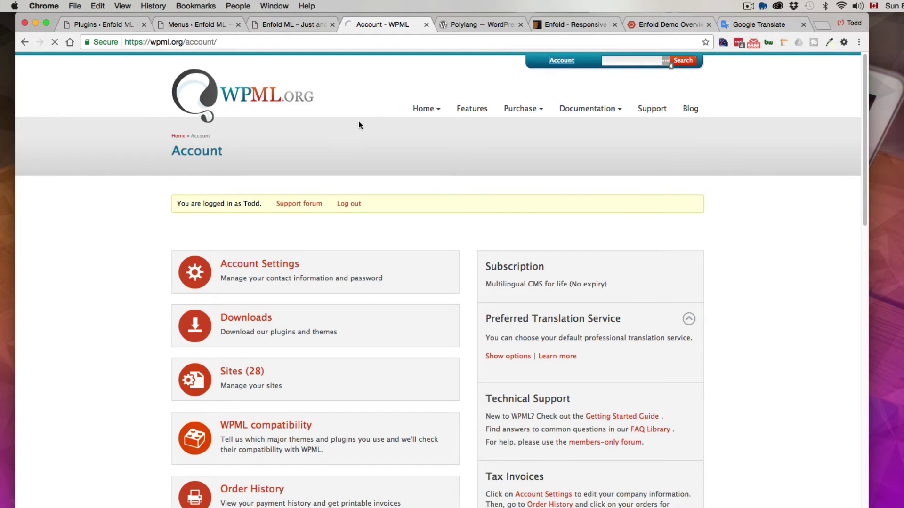
left_click(246, 324)
left_click(249, 320)
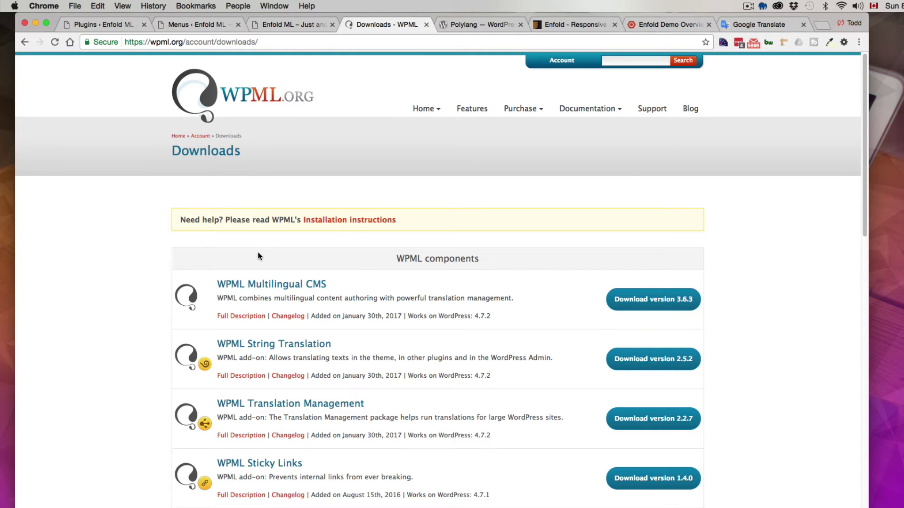
scroll(439, 358, "down", 7)
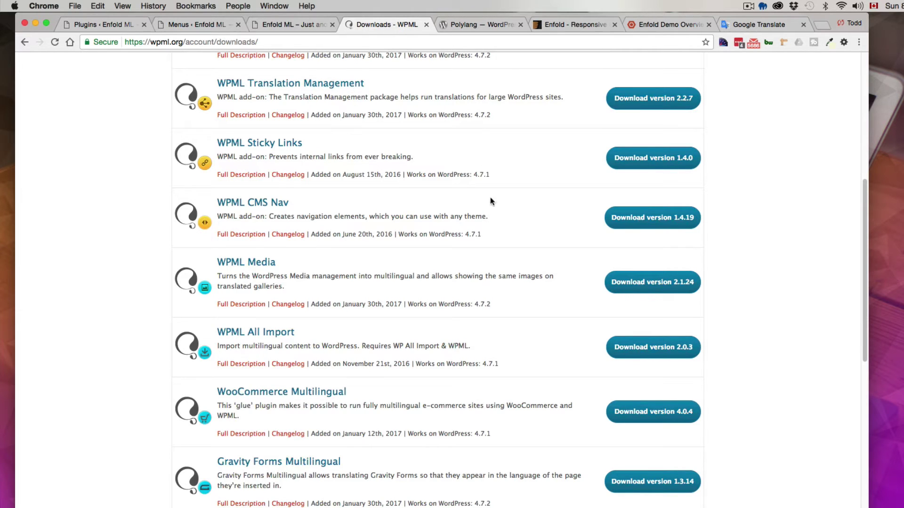
scroll(347, 329, "down", 2)
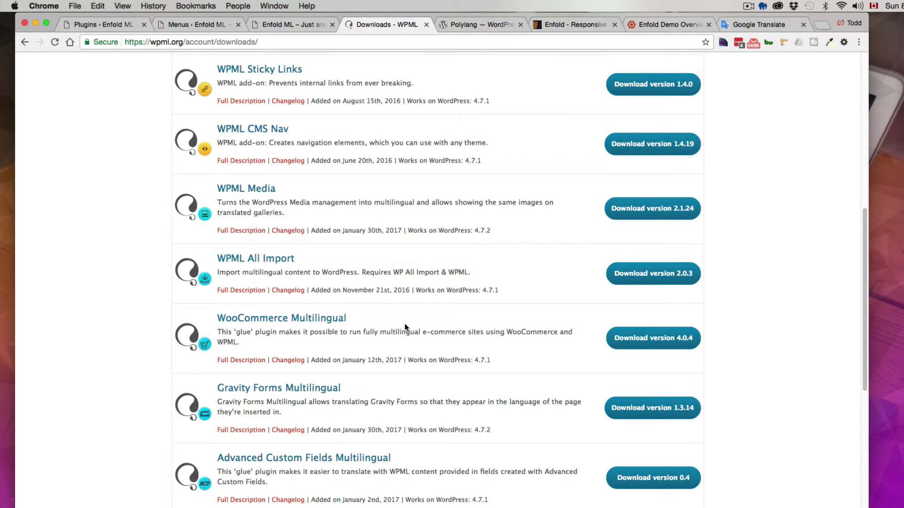
scroll(414, 348, "down", 5)
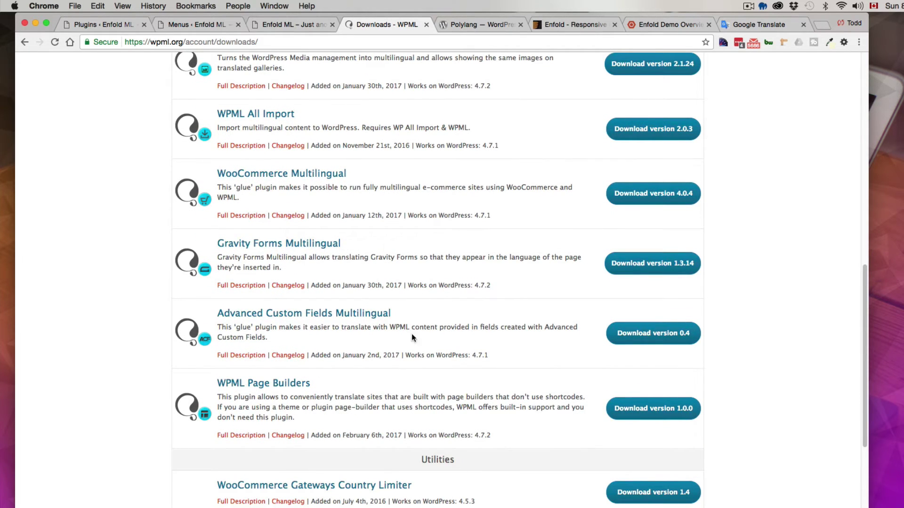
scroll(414, 357, "up", 19)
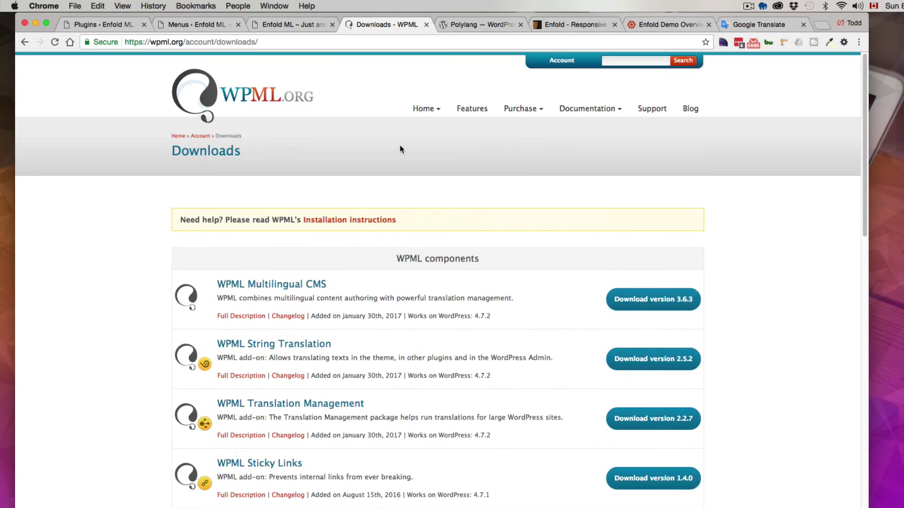
Start the WPML setup wizard, keeping English as content language and adding French
left_click(108, 24)
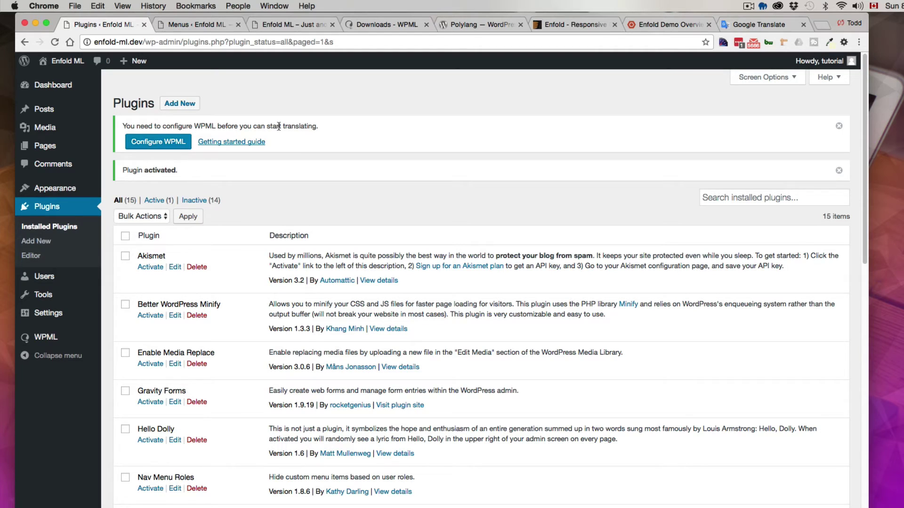
left_click(154, 143)
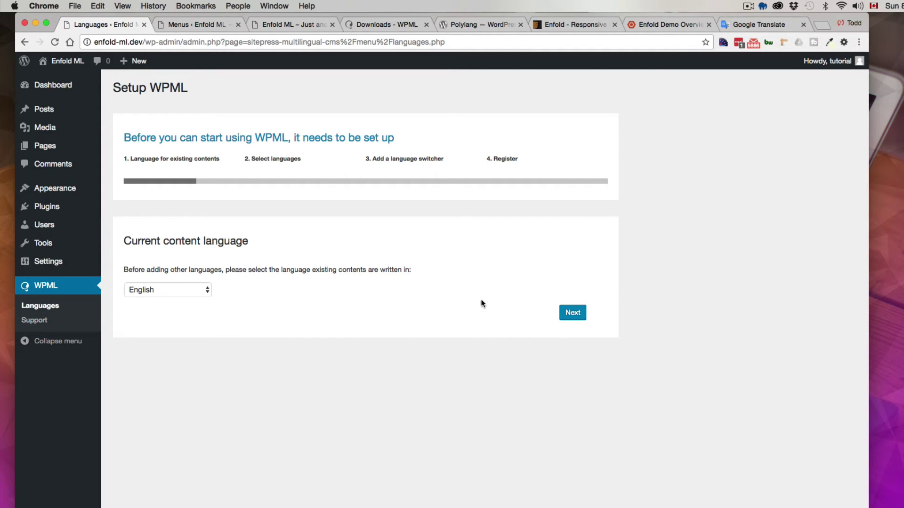
left_click(569, 314)
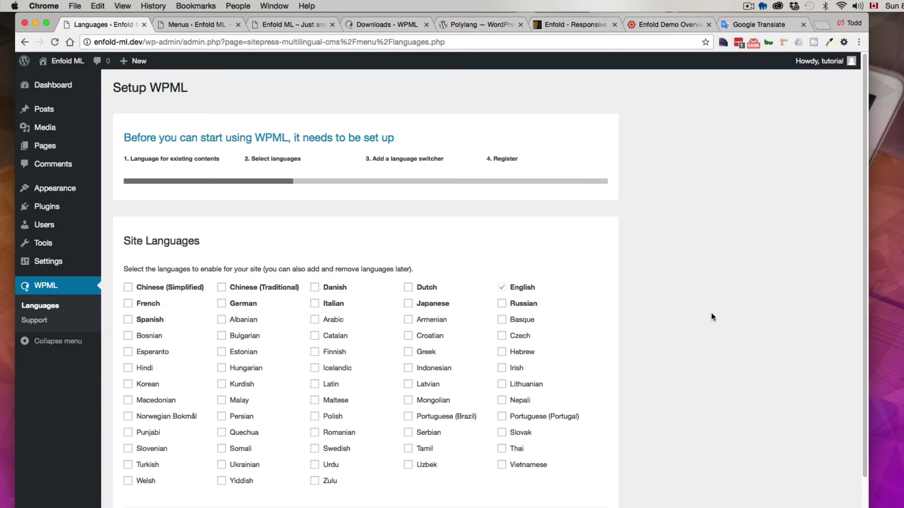
left_click(128, 303)
scroll(657, 425, "down", 2)
left_click(573, 474)
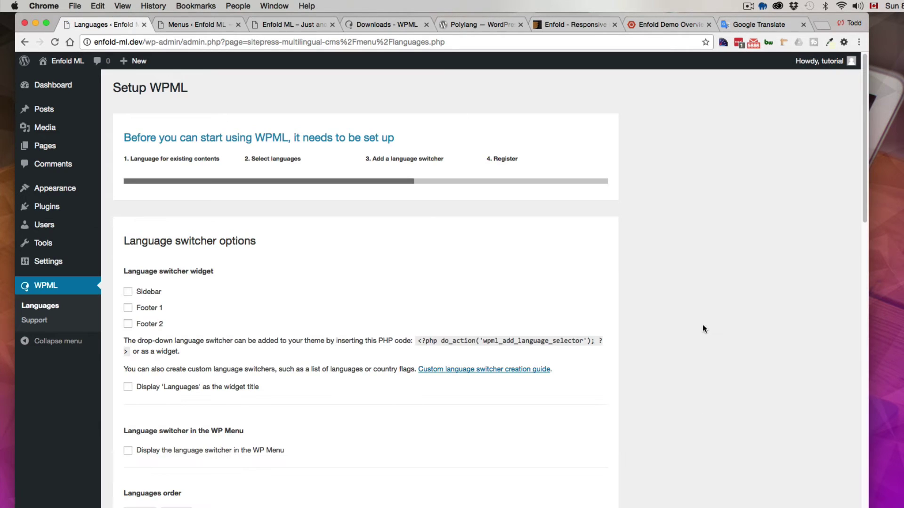
Pass the language switcher step and choose Remind me later for registration
scroll(702, 328, "down", 1)
scroll(363, 263, "down", 5)
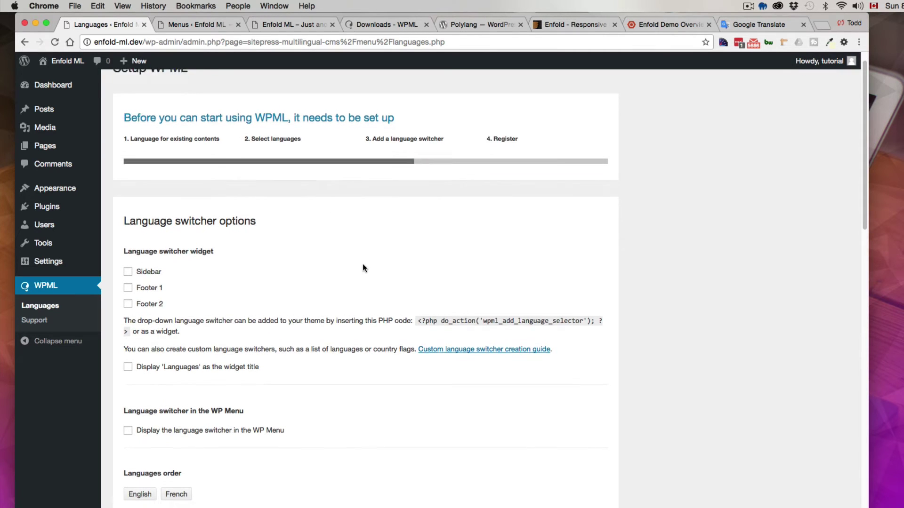
scroll(363, 265, "down", 10)
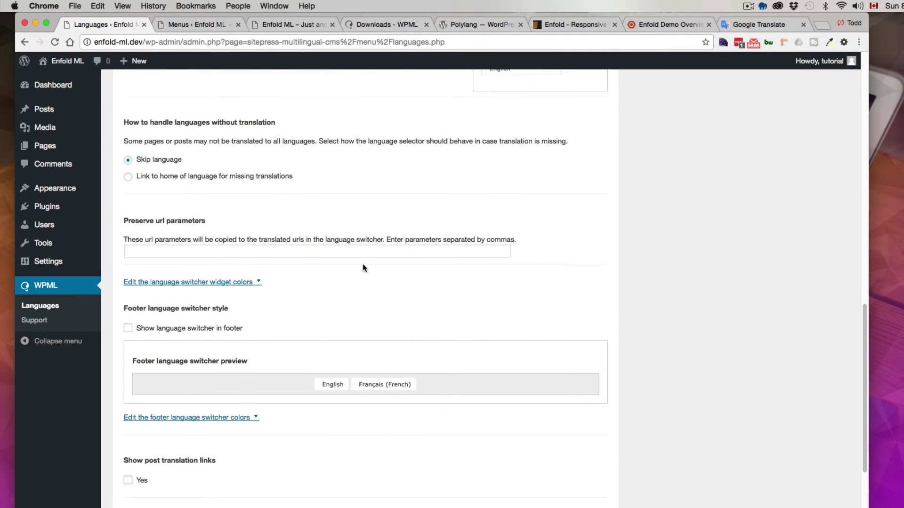
scroll(362, 266, "down", 3)
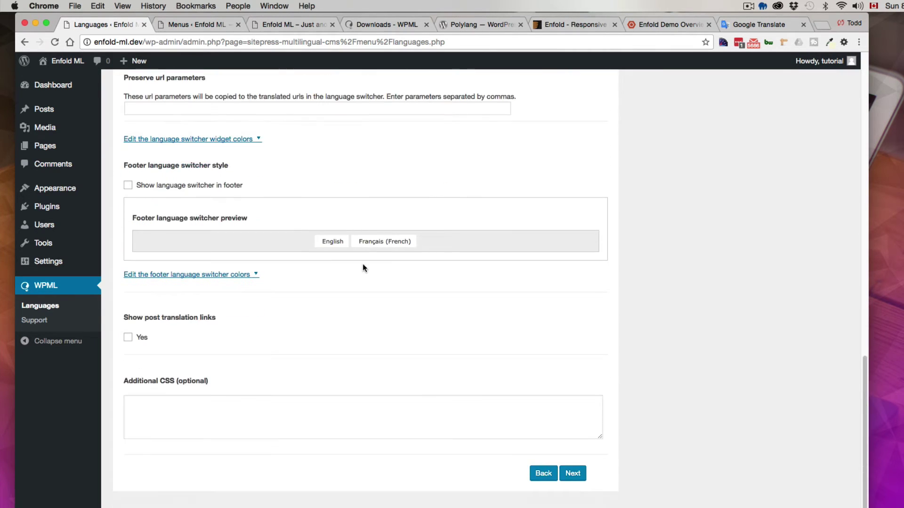
left_click(572, 473)
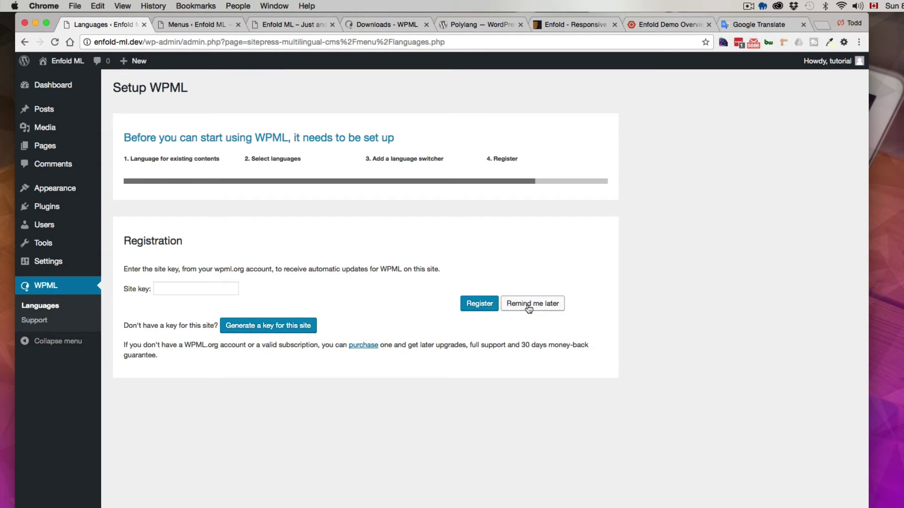
left_click(534, 303)
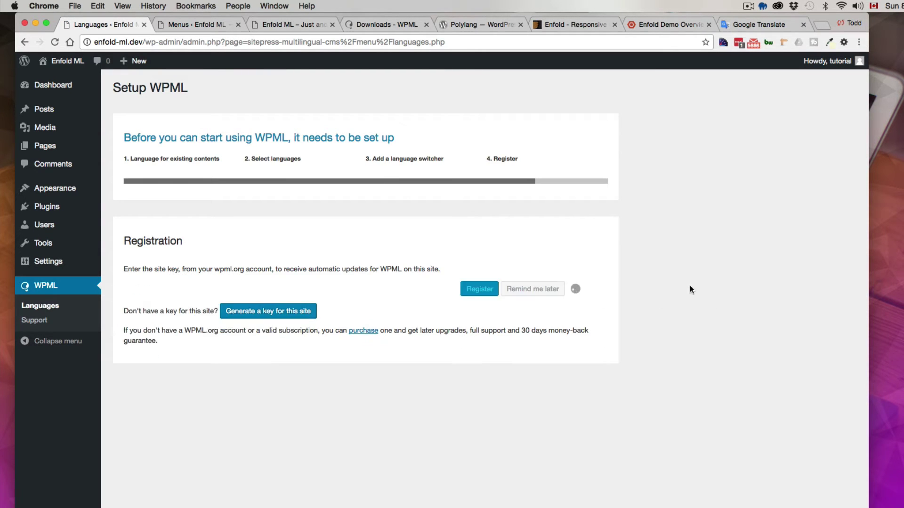
Finish the WPML wizard and activate the Enfold Child theme in Appearance > Themes
left_click(590, 309)
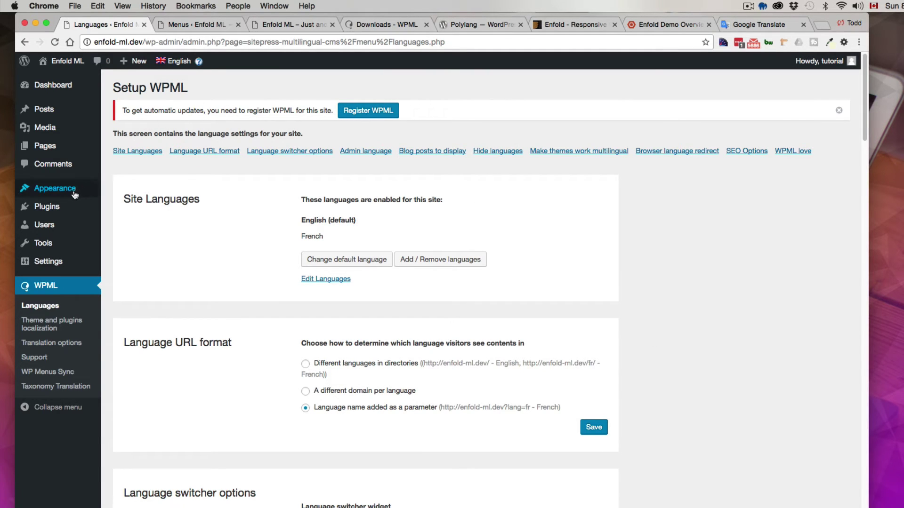
left_click(121, 189)
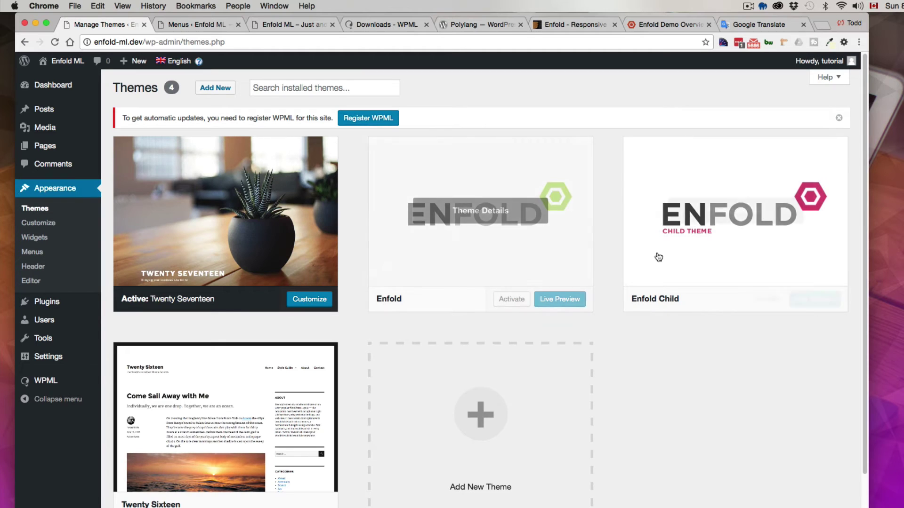
left_click(764, 303)
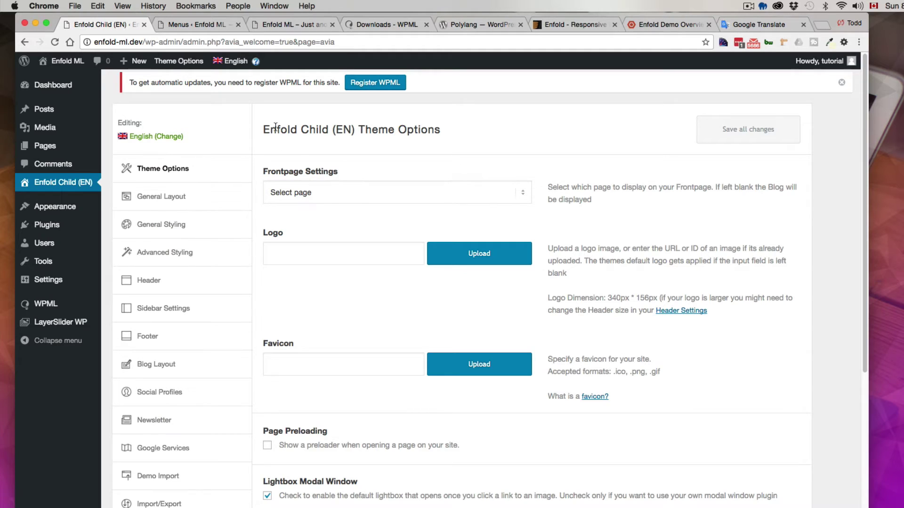
Import the GYM Demo from Enfold's Demo Import, confirming the theme-options overwrite
mouse_move(166, 142)
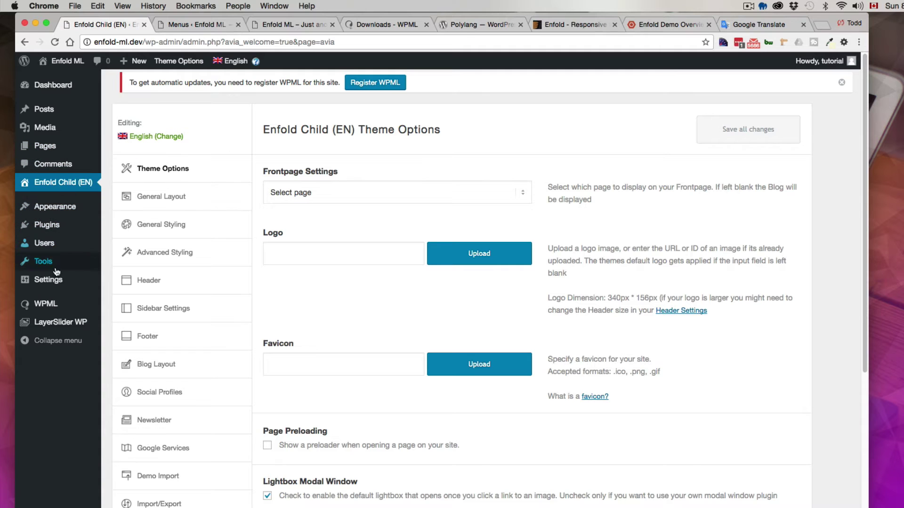
mouse_move(52, 306)
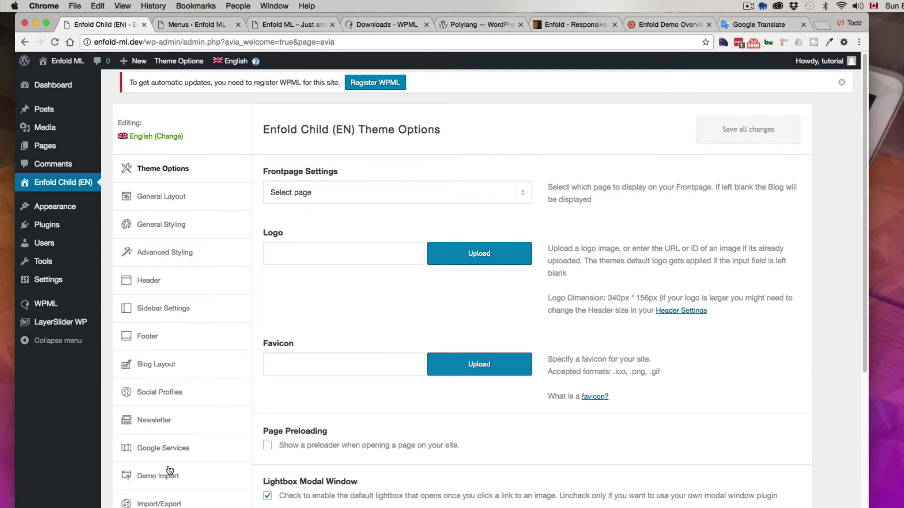
left_click(151, 480)
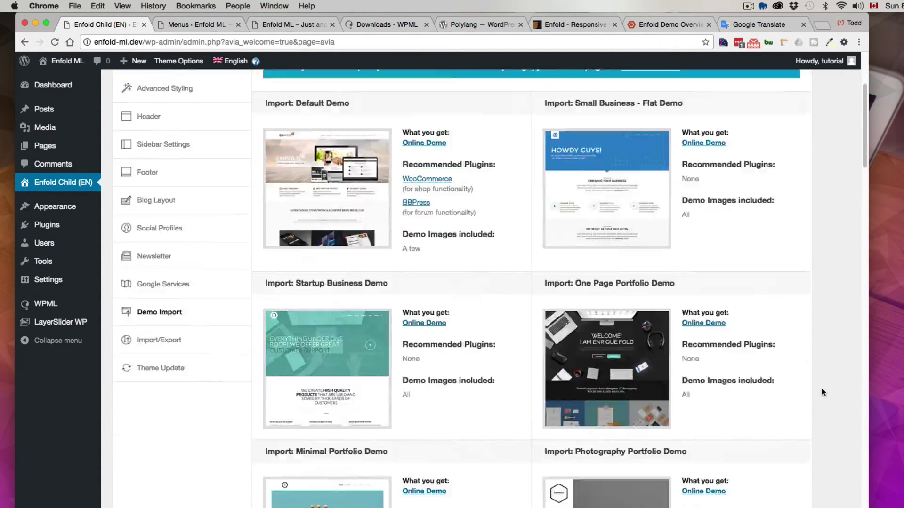
scroll(821, 389, "down", 20)
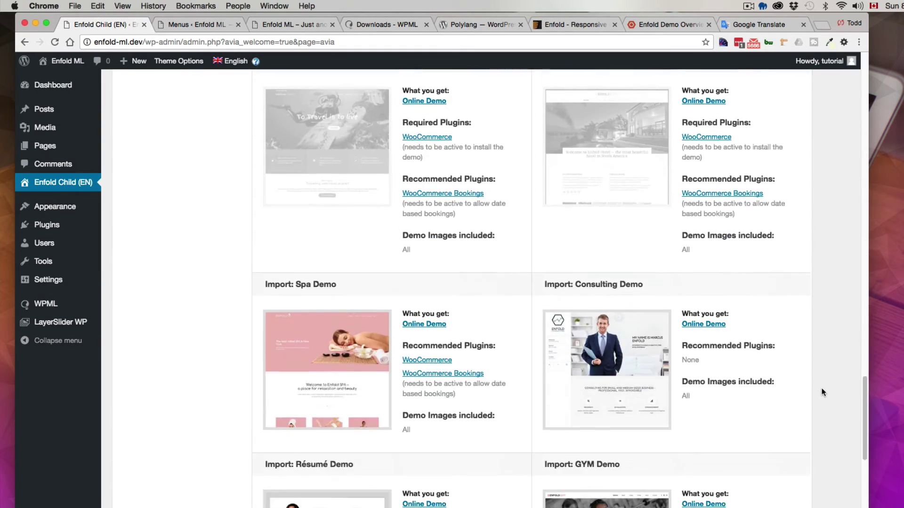
scroll(820, 388, "down", 10)
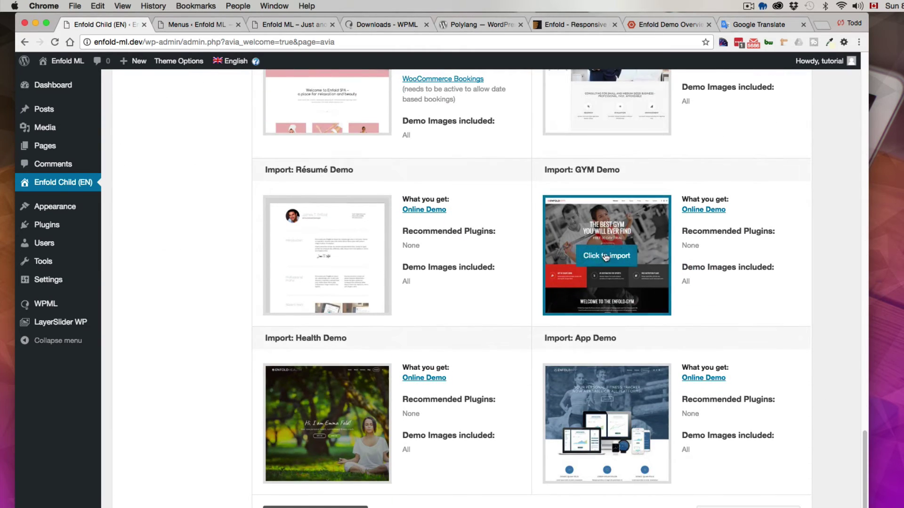
left_click(602, 256)
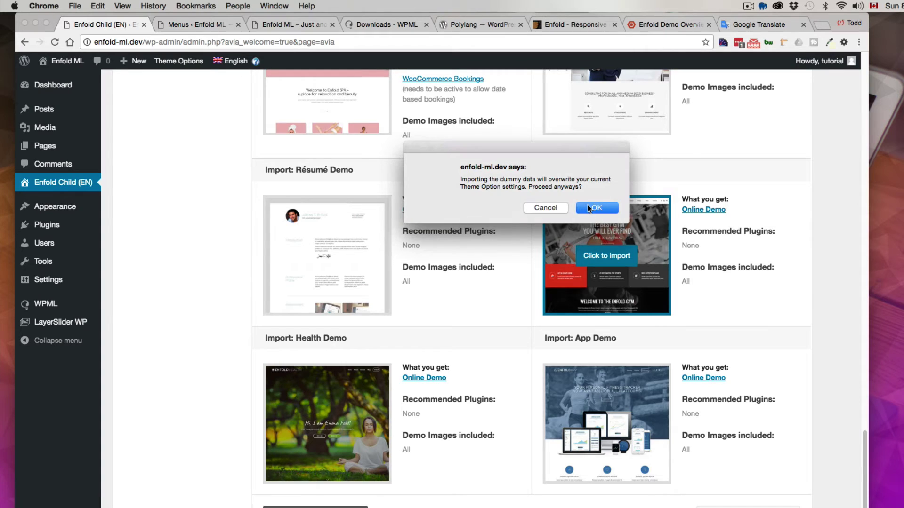
left_click(588, 208)
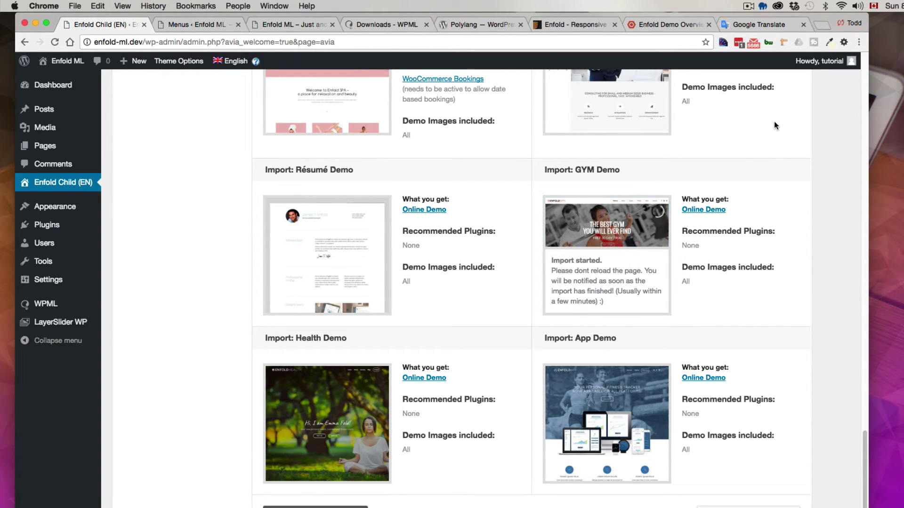
left_click(748, 7)
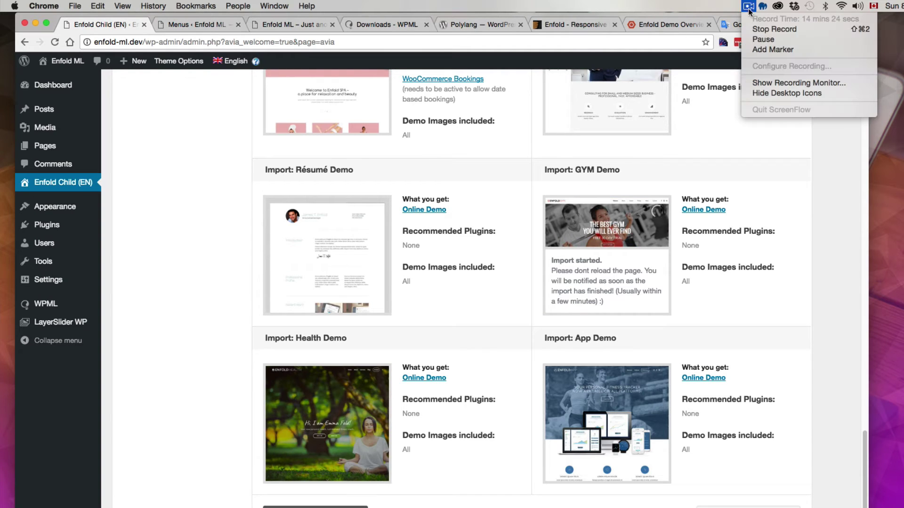
left_click(763, 39)
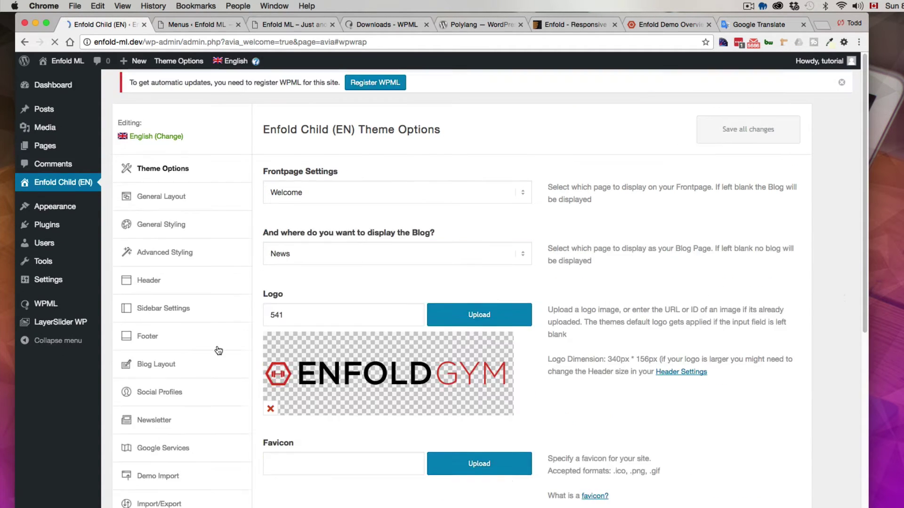
Open the English Welcome page for editing from All Pages
scroll(226, 243, "up", 1)
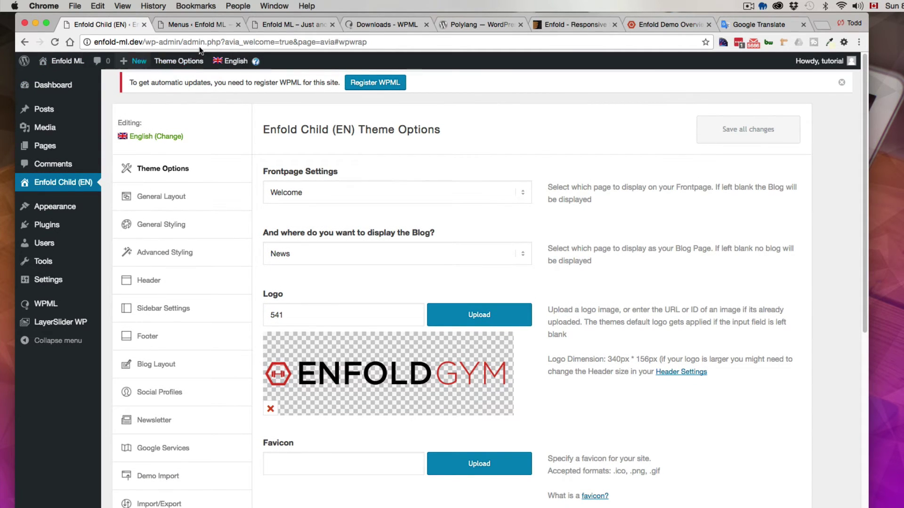
mouse_move(42, 147)
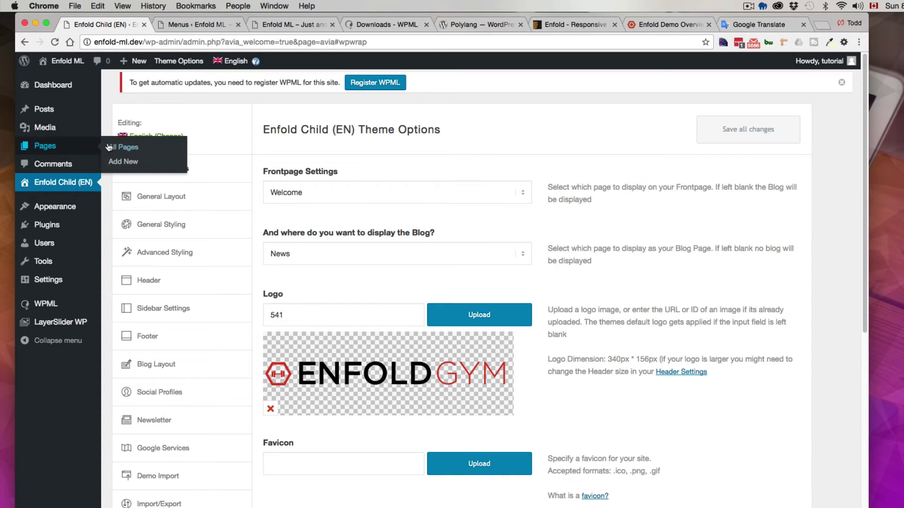
left_click(157, 140)
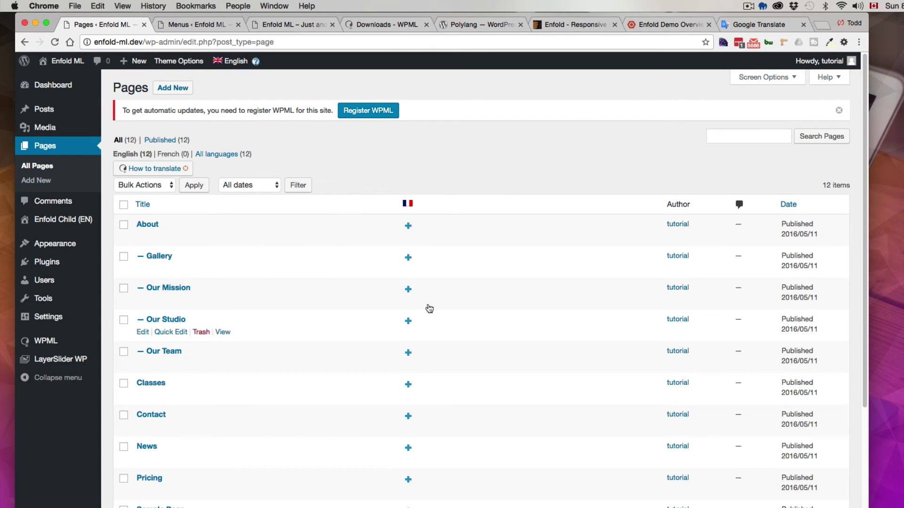
scroll(438, 452, "down", 3)
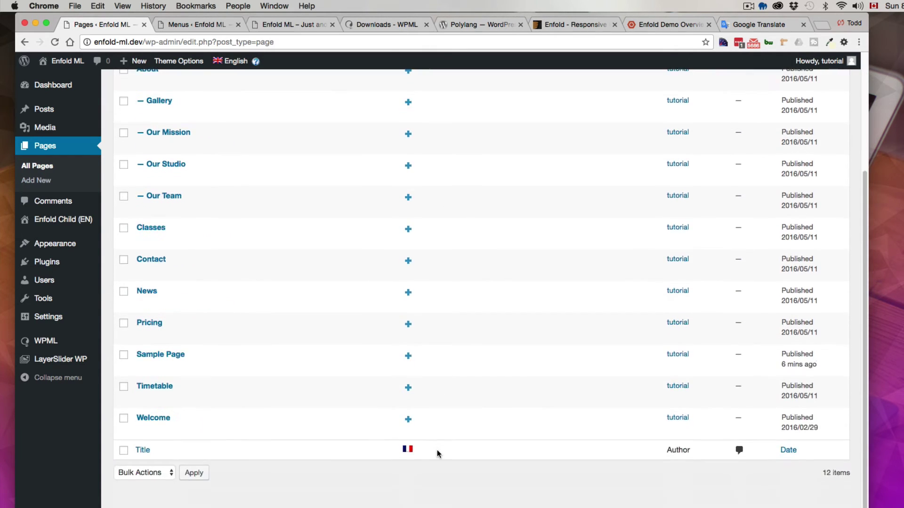
left_click(157, 420)
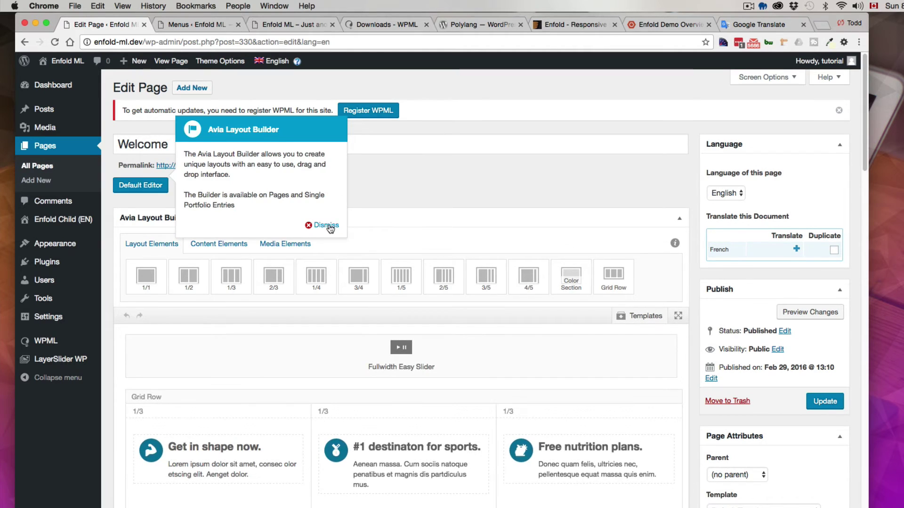
left_click(329, 225)
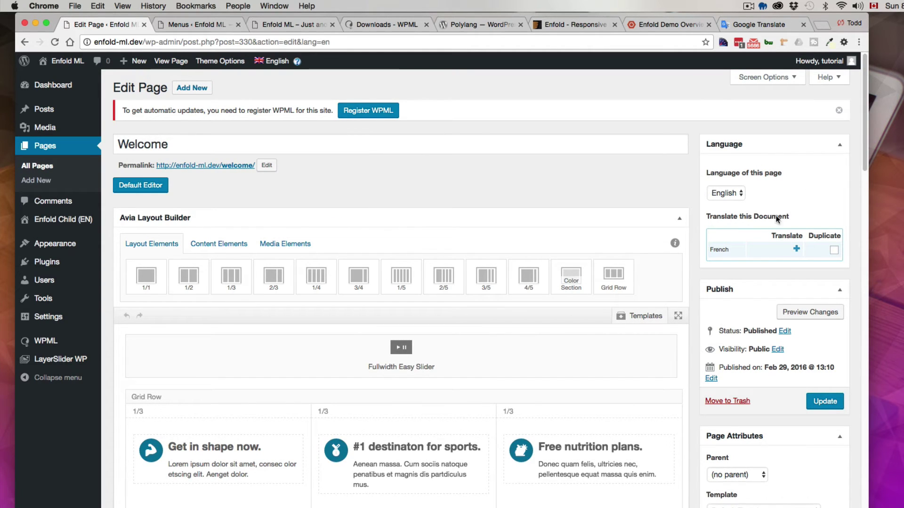
Create its French translation from the English content, titled 'Bienvenue', and publish it
left_click(796, 250)
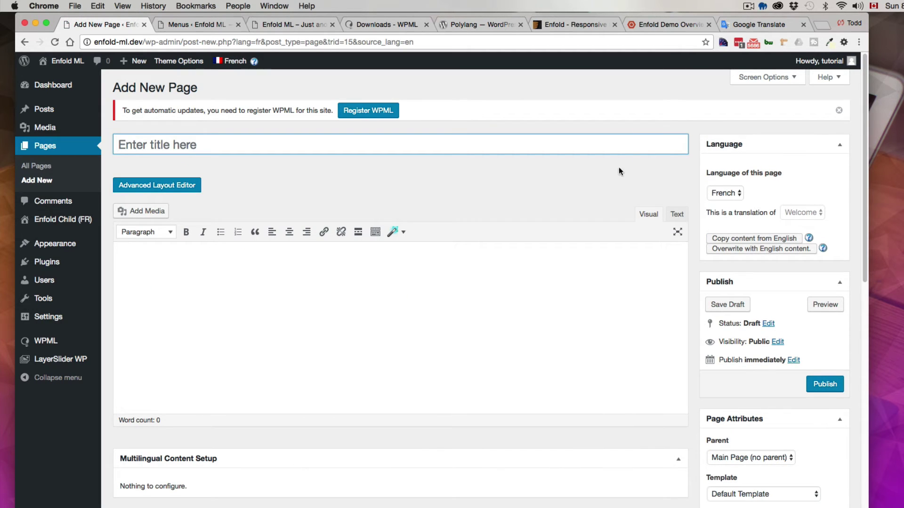
left_click(742, 239)
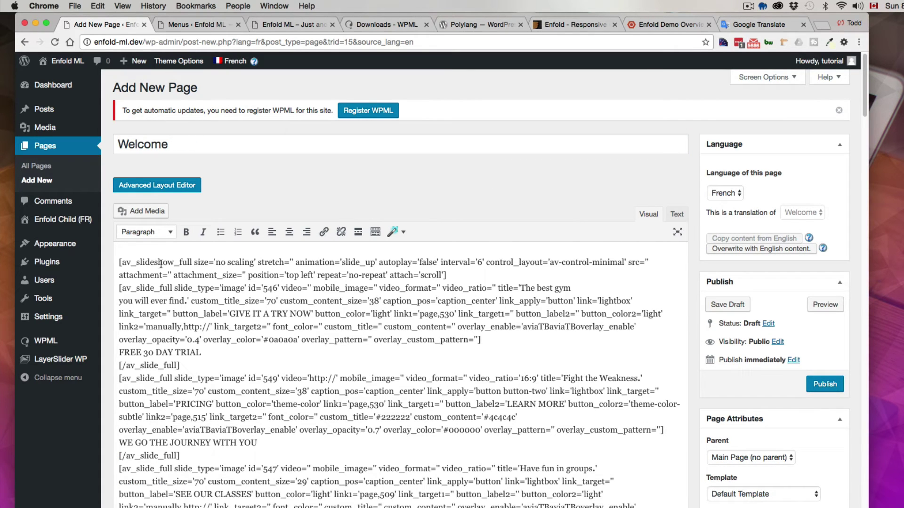
left_click_drag(118, 261, 291, 340)
left_click(148, 187)
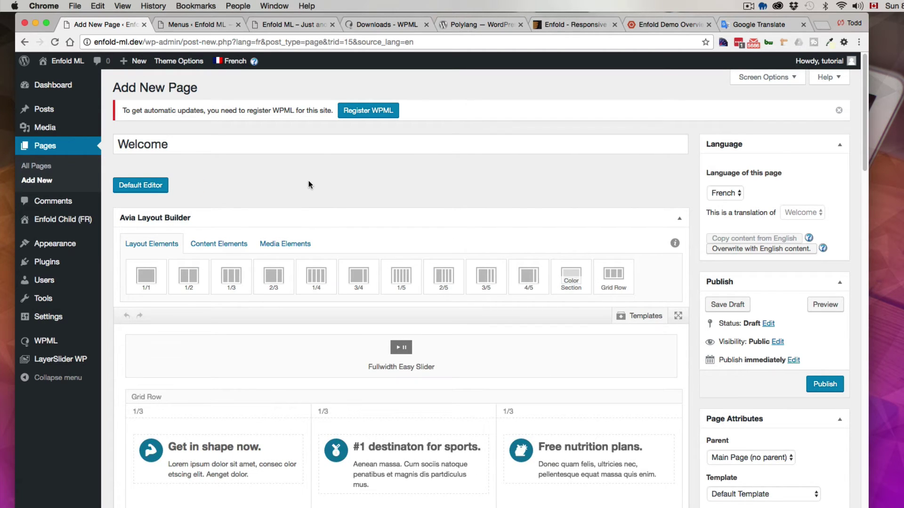
left_click_drag(186, 144, 115, 141)
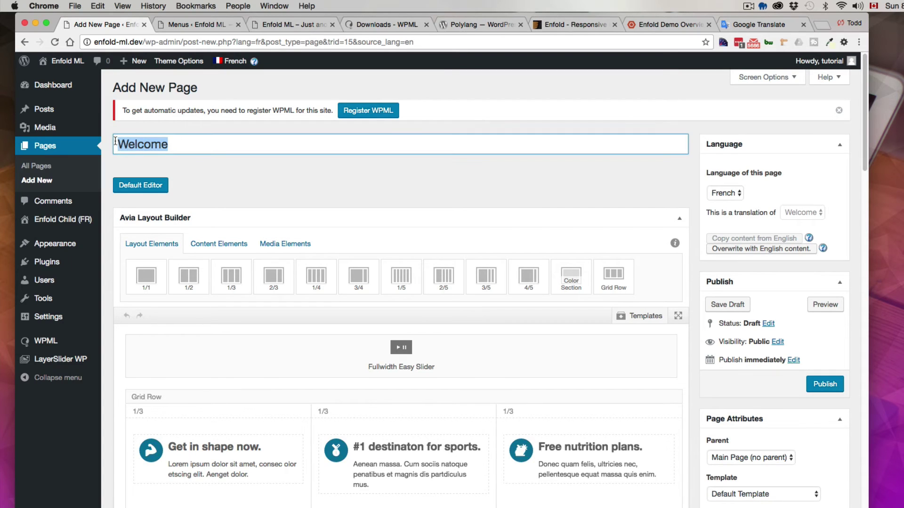
type("Bien")
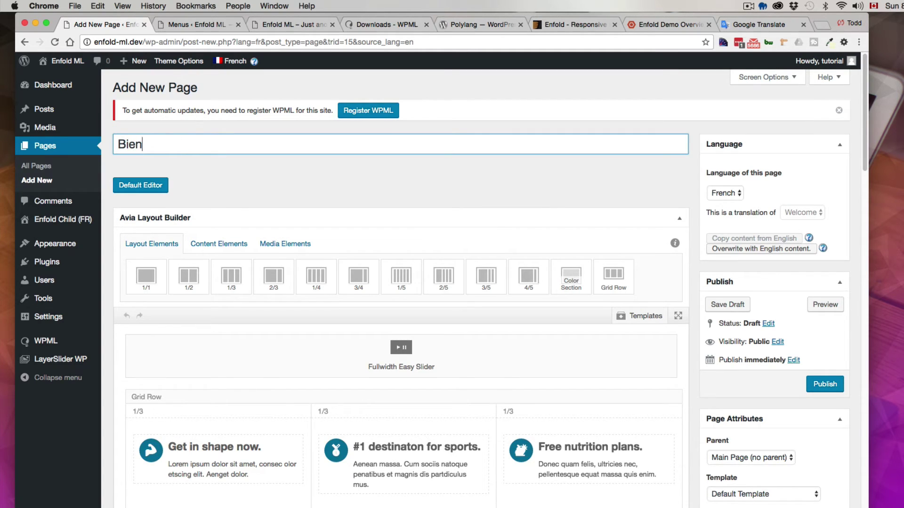
type("venue")
left_click(824, 384)
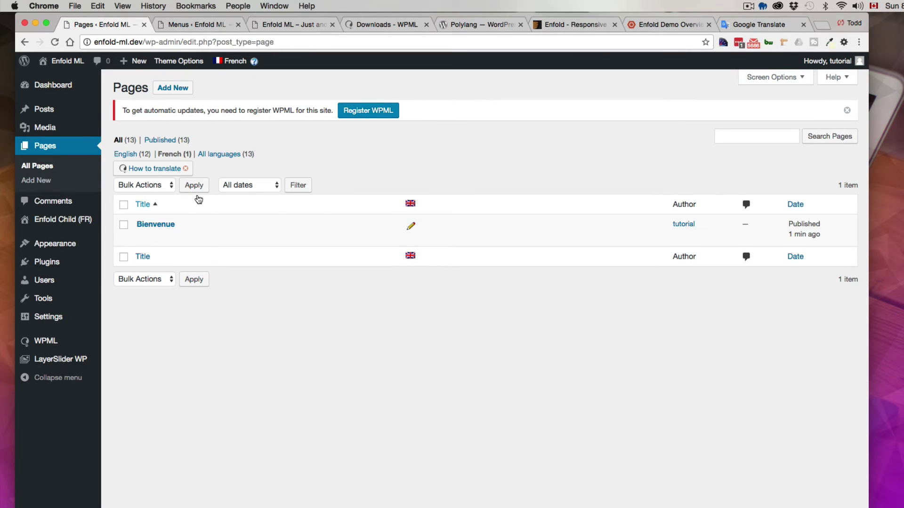
Translate About into French with the copied English layout, title it 'A propos', and publish
mouse_move(226, 64)
left_click(239, 79)
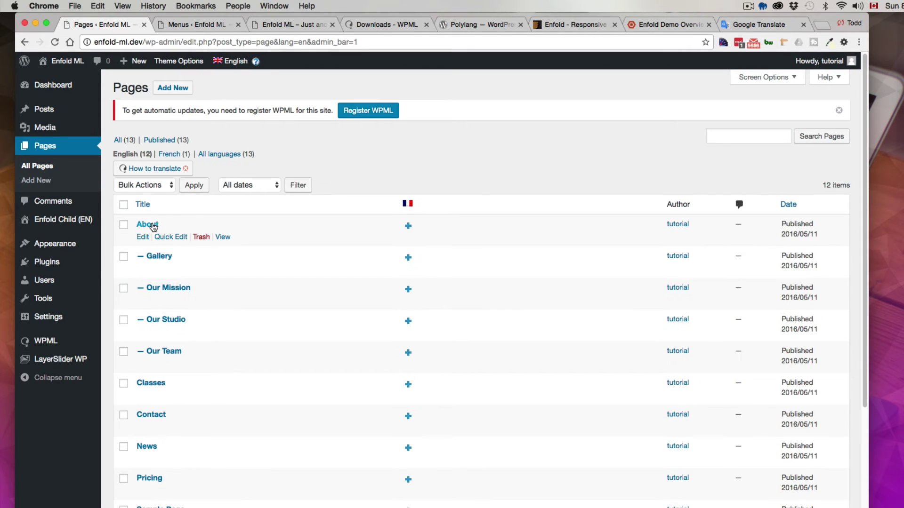
left_click(408, 227)
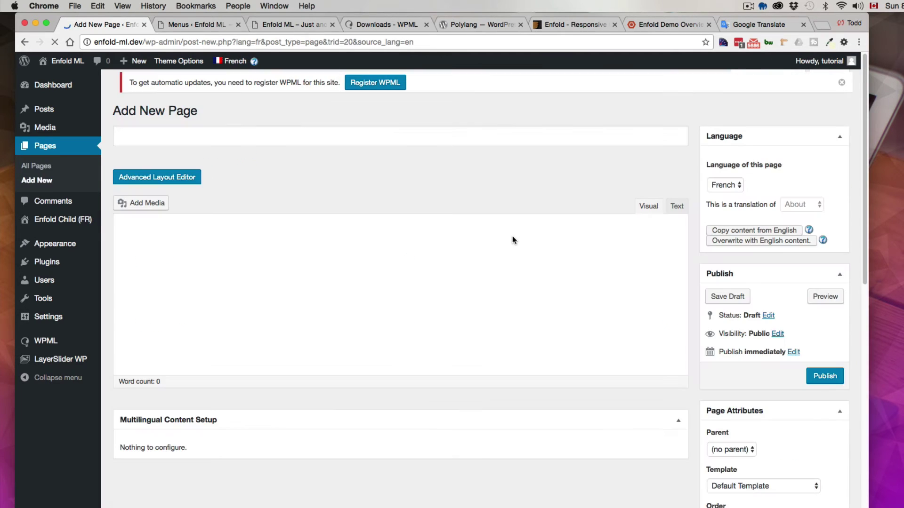
left_click(737, 250)
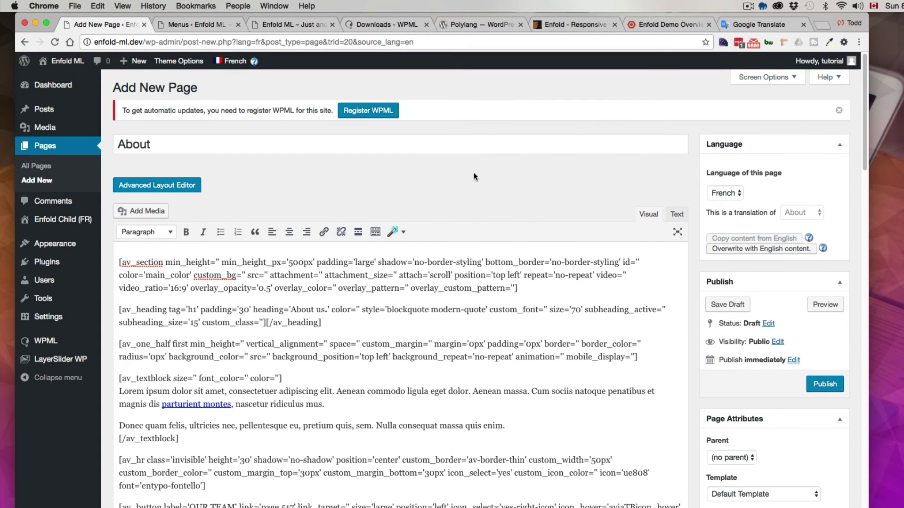
left_click(153, 186)
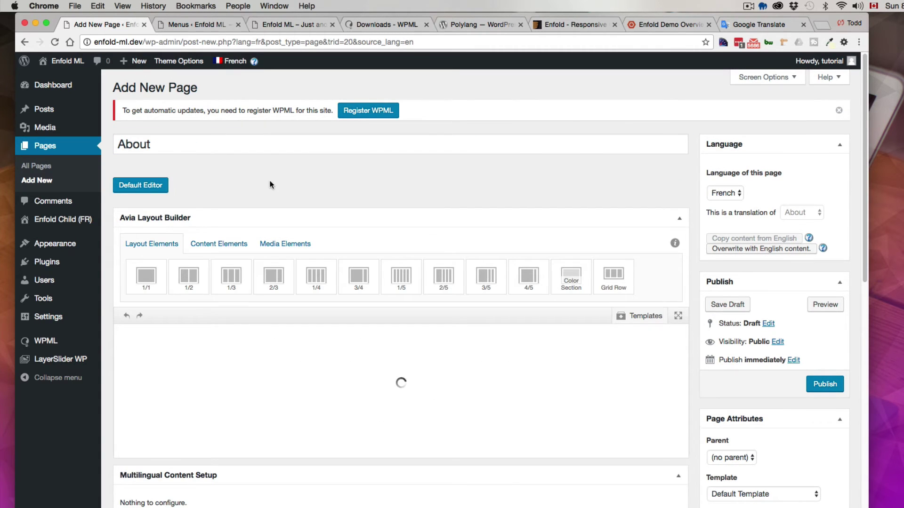
left_click_drag(181, 144, 114, 141)
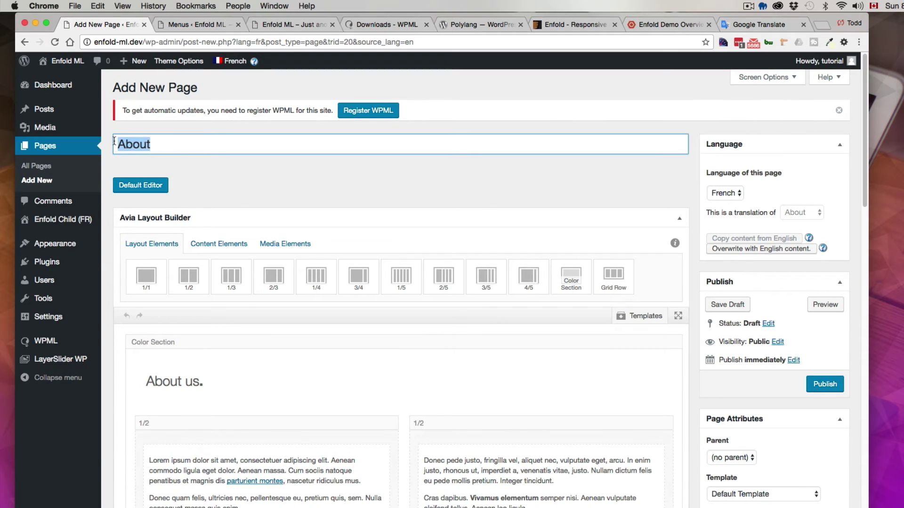
type("A propos")
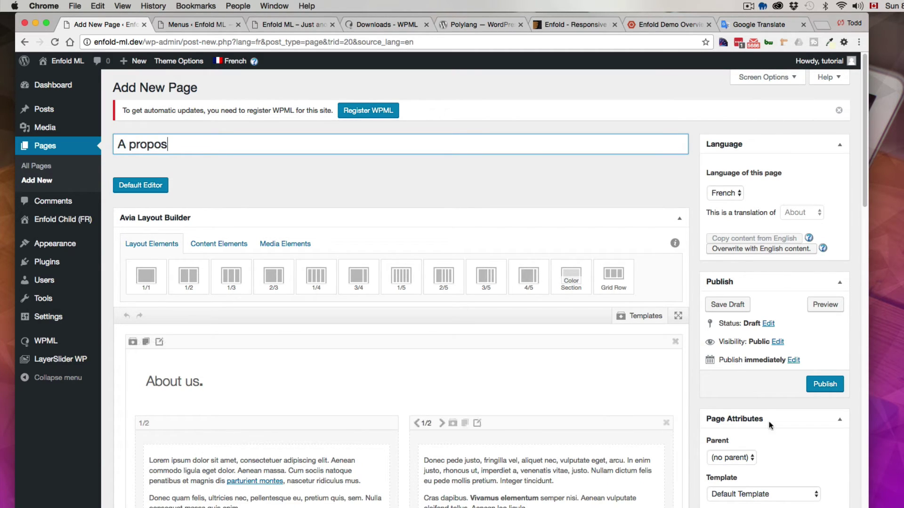
left_click(828, 386)
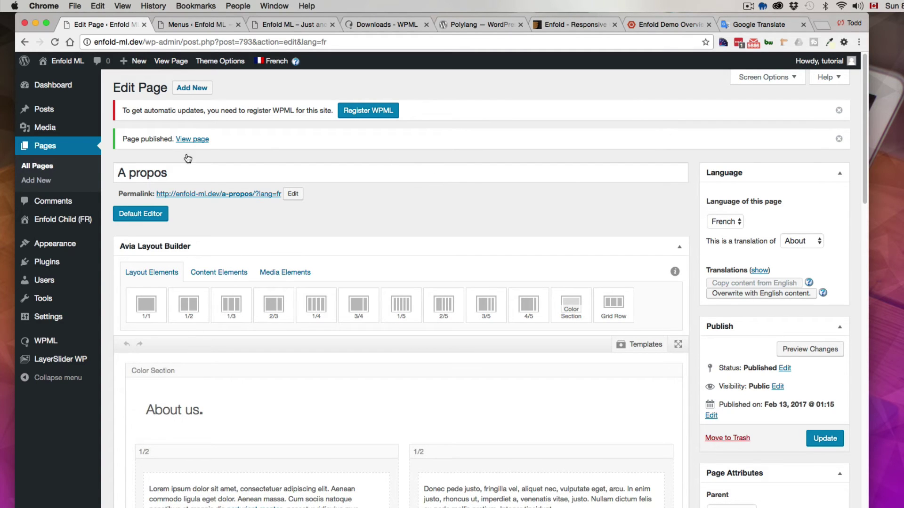
Save permalinks as Plain, then switch to Post name and save again
mouse_move(43, 322)
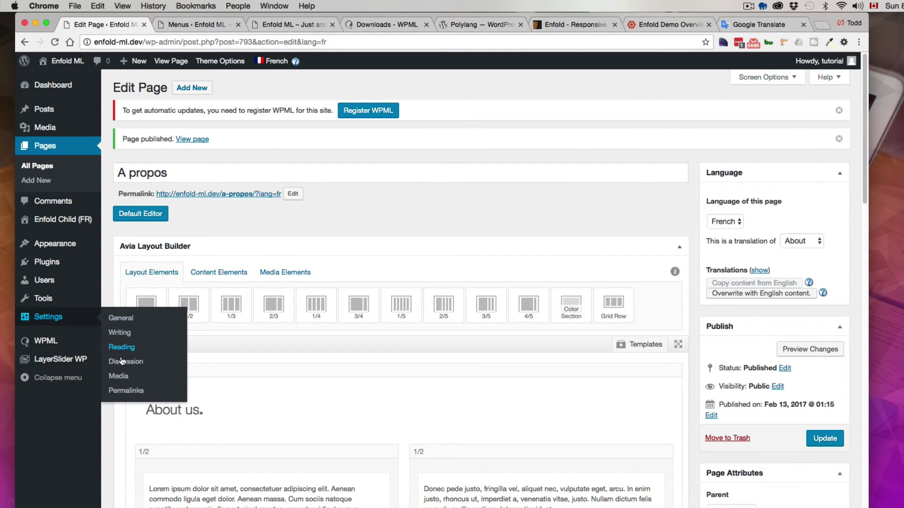
left_click(121, 391)
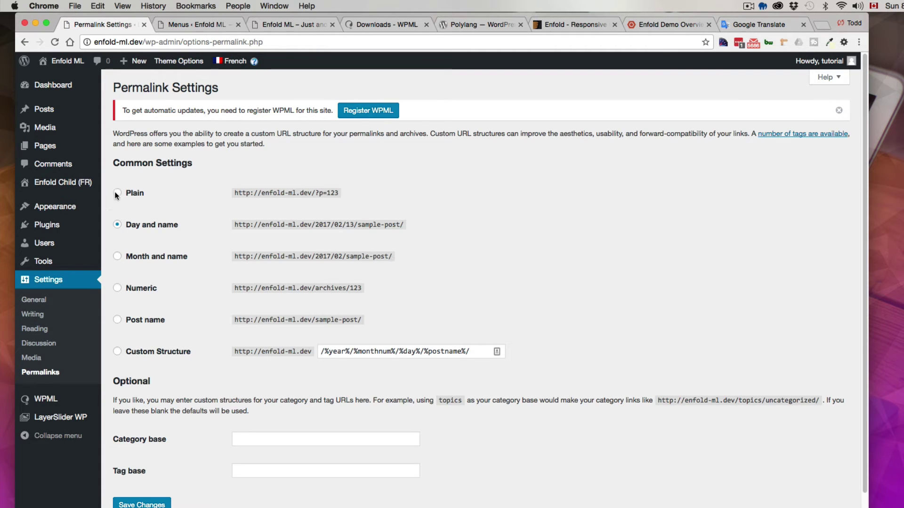
left_click(116, 193)
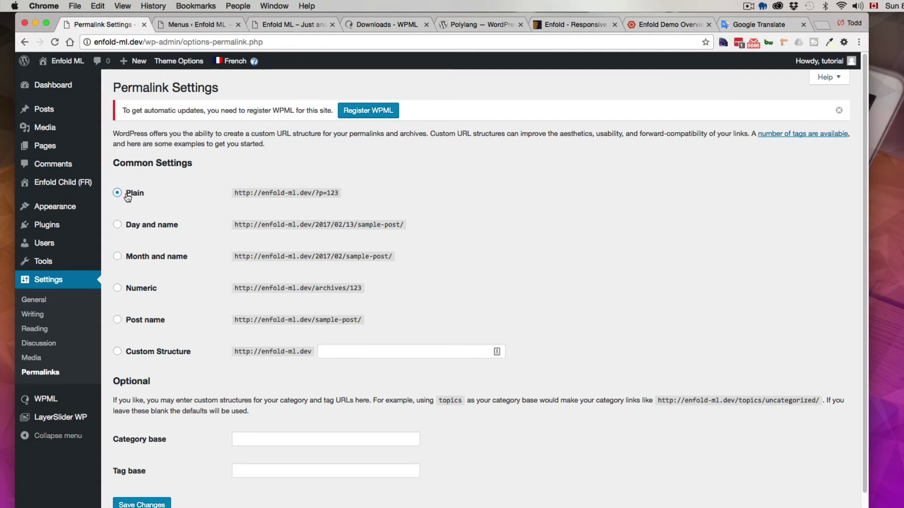
left_click(141, 503)
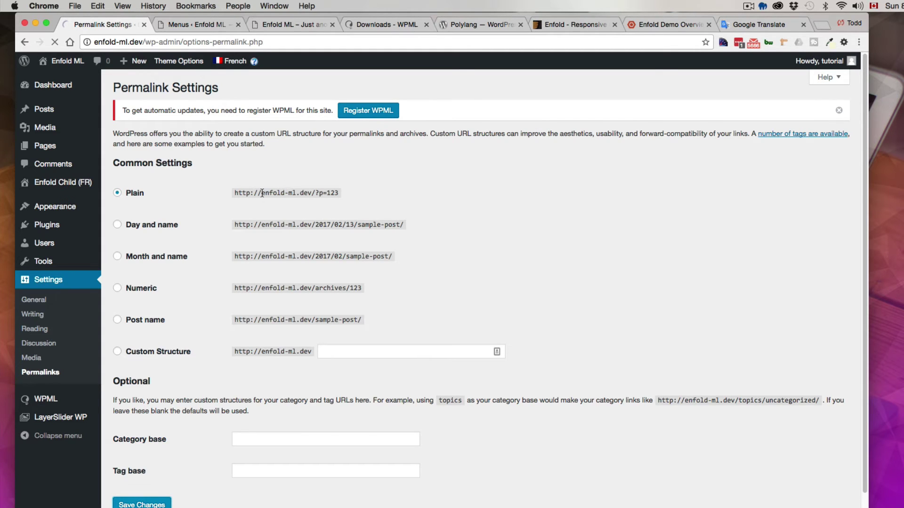
left_click(137, 354)
scroll(286, 457, "down", 2)
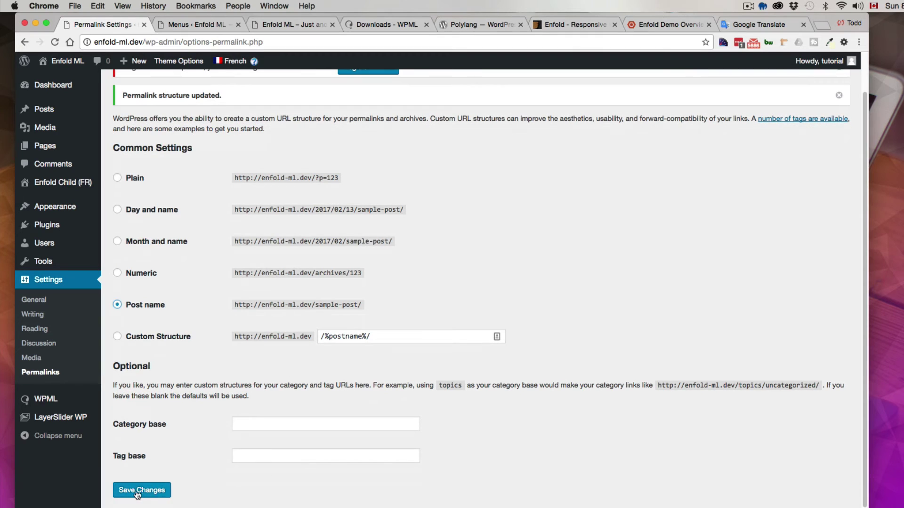
left_click(137, 492)
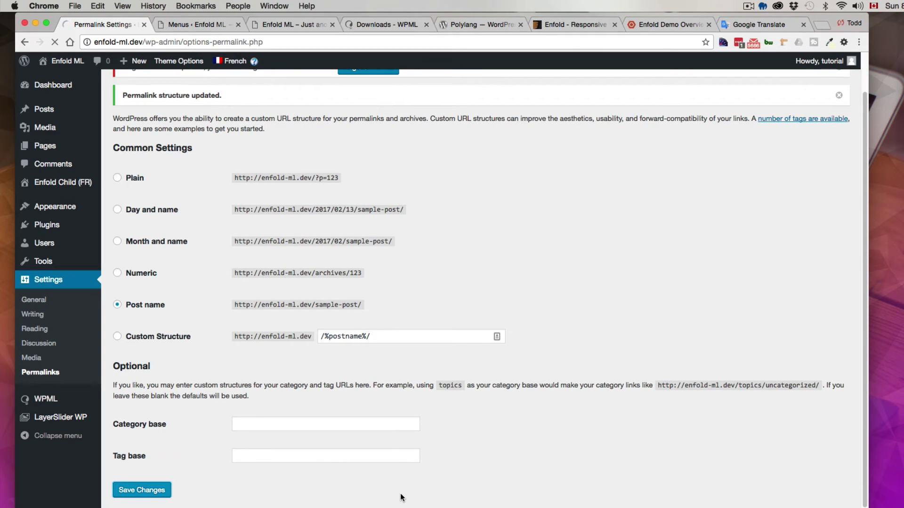
Set WPML's language URL format to different languages in directories and save
mouse_move(66, 403)
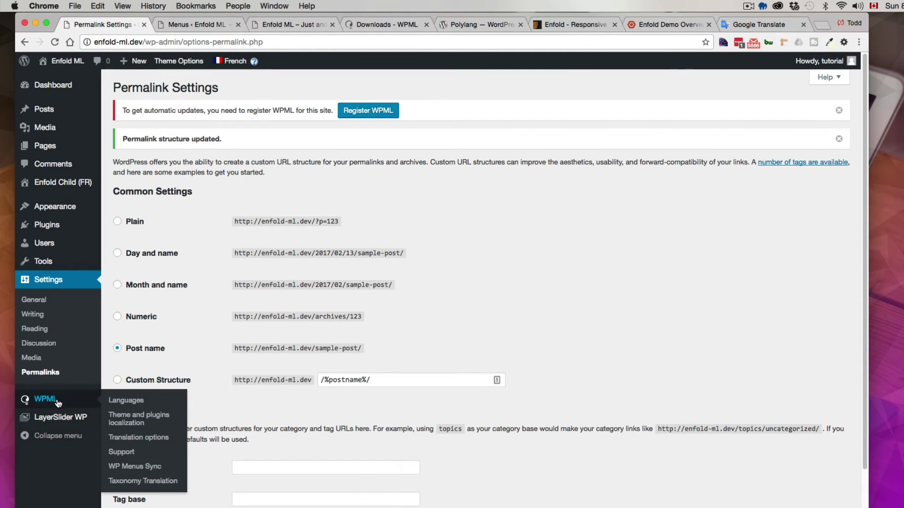
left_click(125, 400)
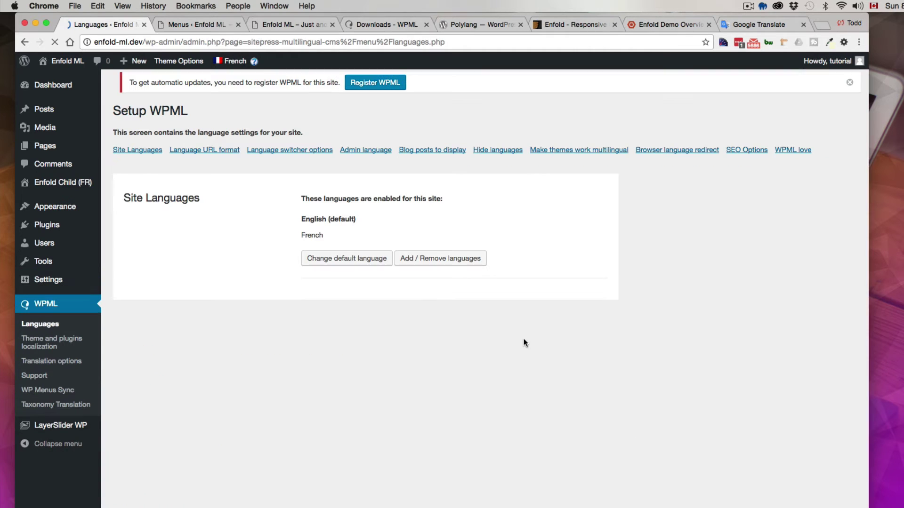
scroll(666, 399, "down", 1)
scroll(667, 399, "down", 3)
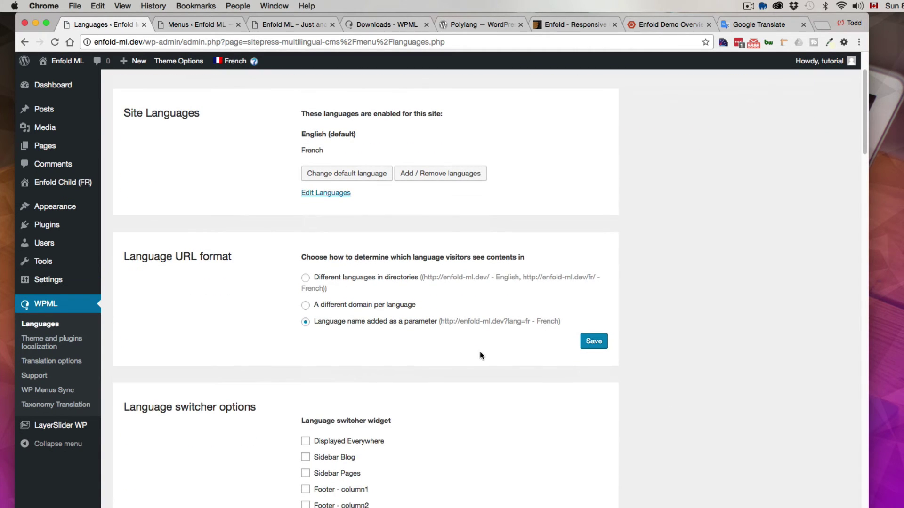
left_click(306, 278)
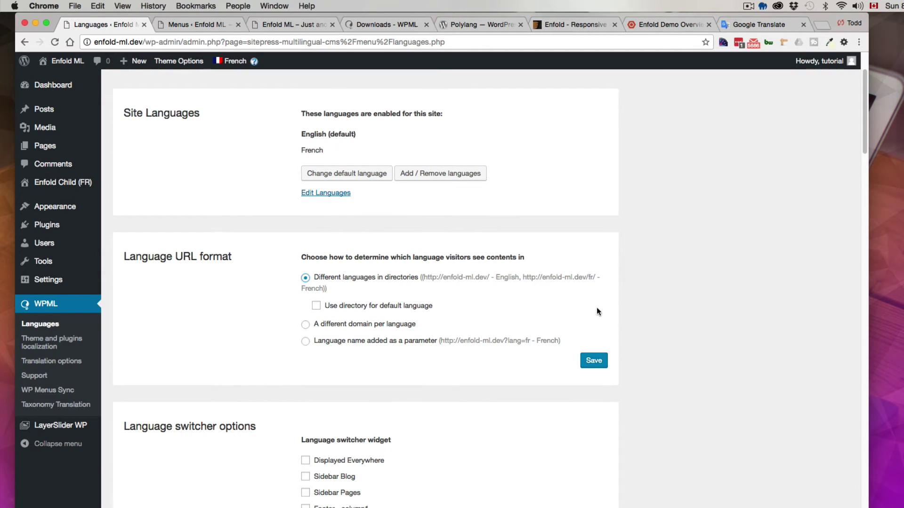
left_click(594, 361)
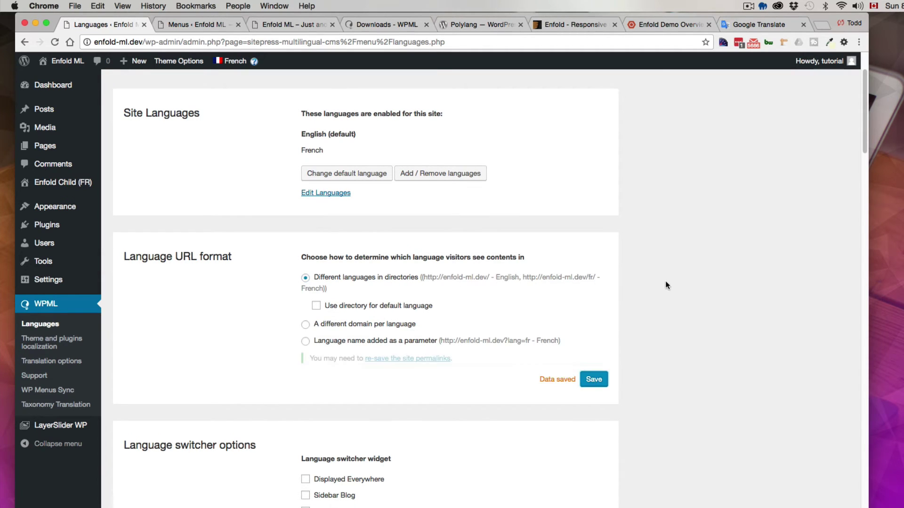
Re-save permalinks as Plain, then as Post name (/%postname%/)
left_click(397, 360)
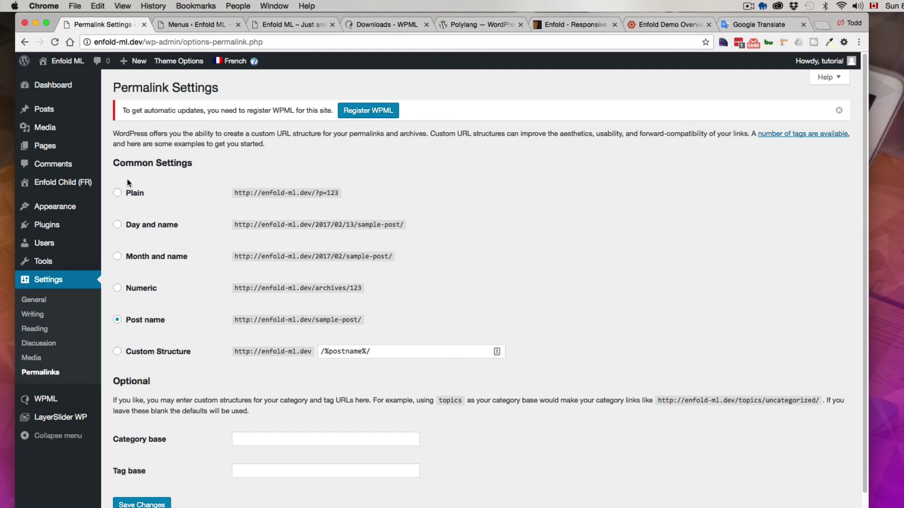
left_click(117, 194)
left_click(140, 505)
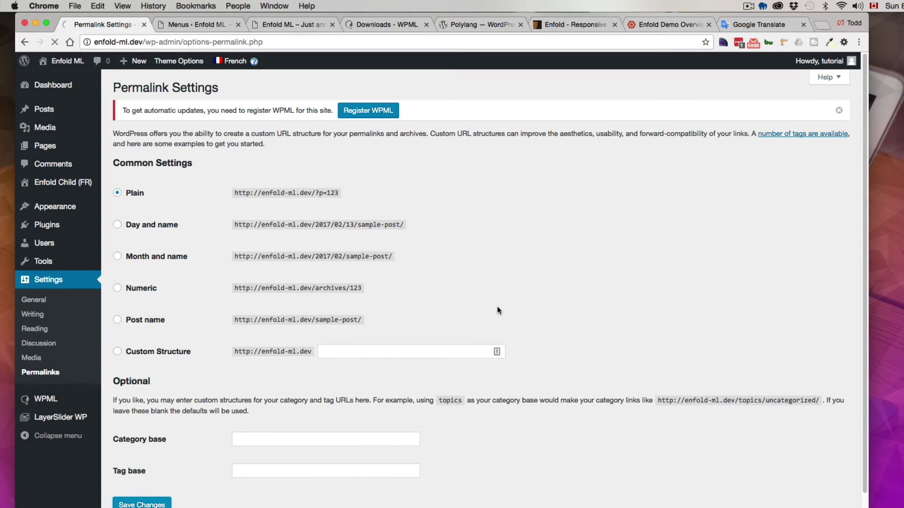
left_click(117, 348)
scroll(151, 471, "down", 3)
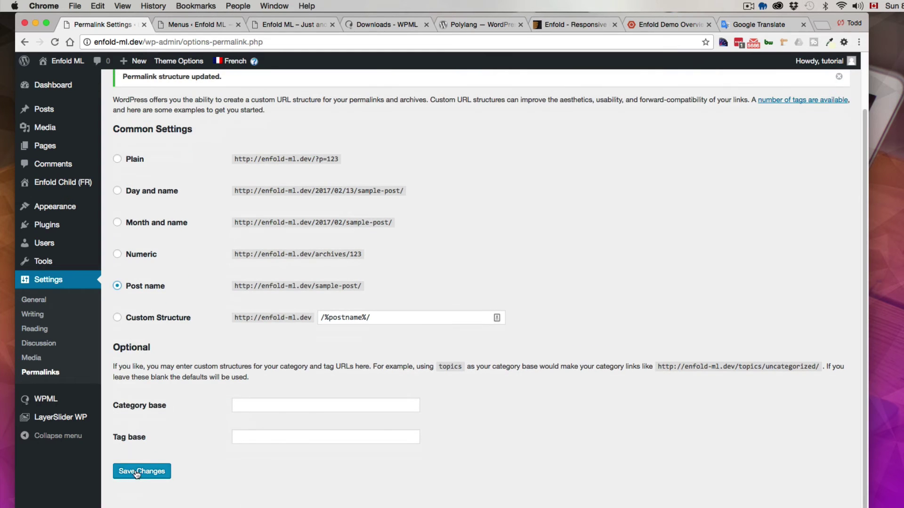
left_click(137, 472)
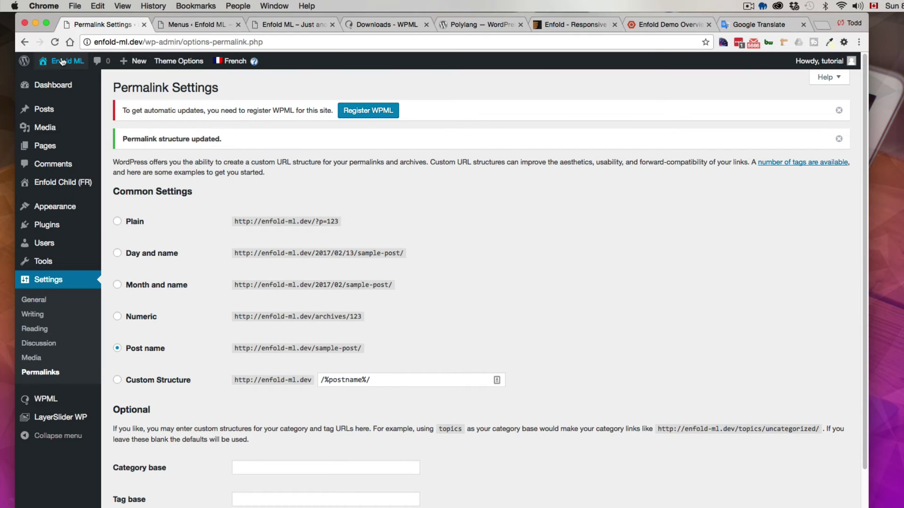
Open Enfold ML in a new tab and load its French homepage at /fr/
right_click(62, 61)
left_click(87, 62)
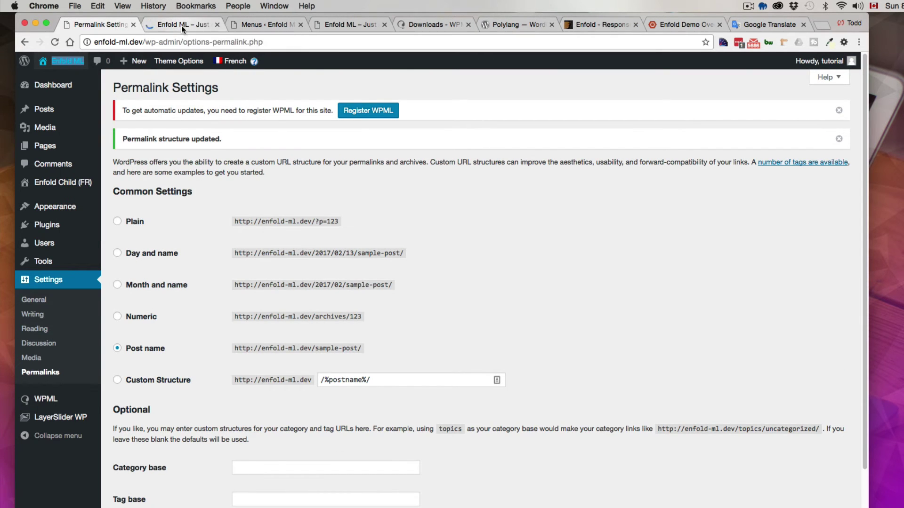
left_click(181, 26)
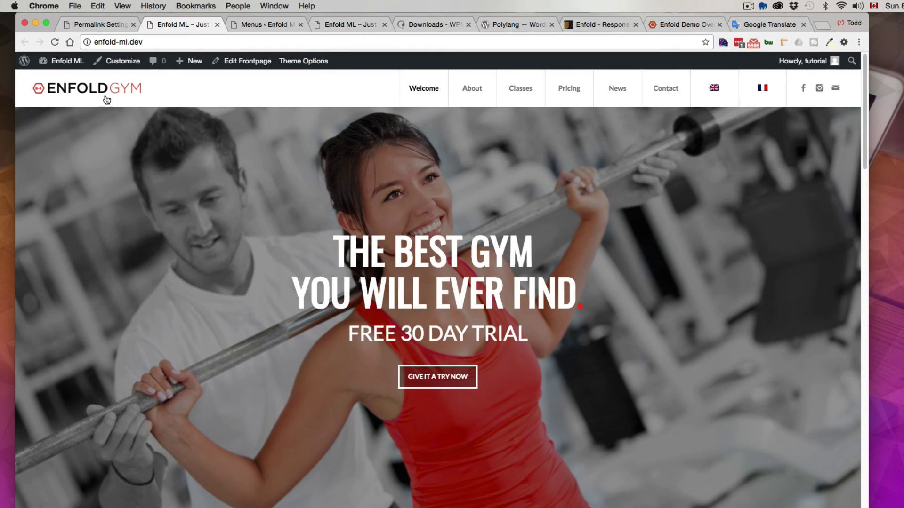
mouse_move(511, 89)
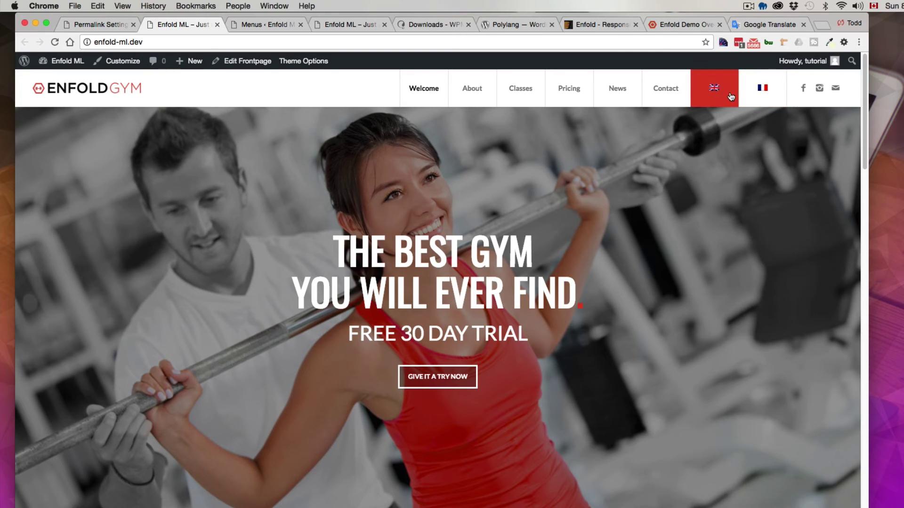
left_click(757, 91)
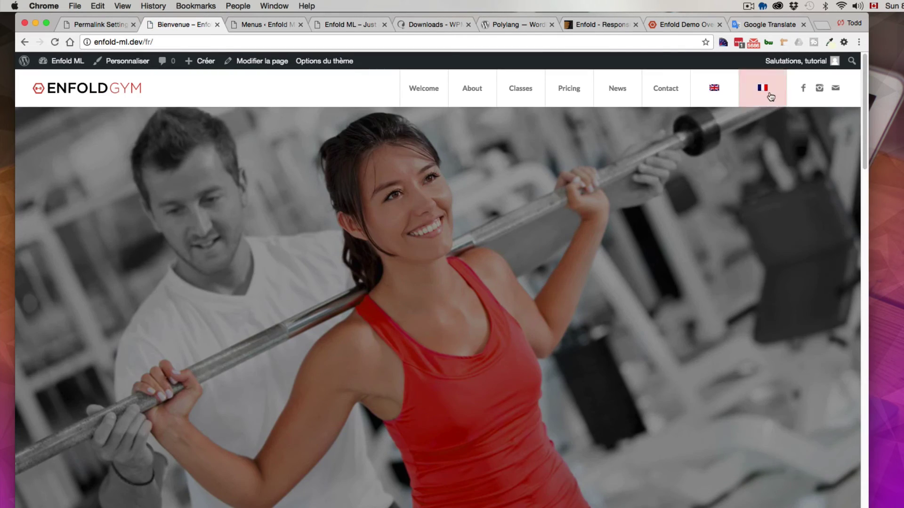
Create a new menu named 'menu principale' as the translation of Main Menu
mouse_move(61, 61)
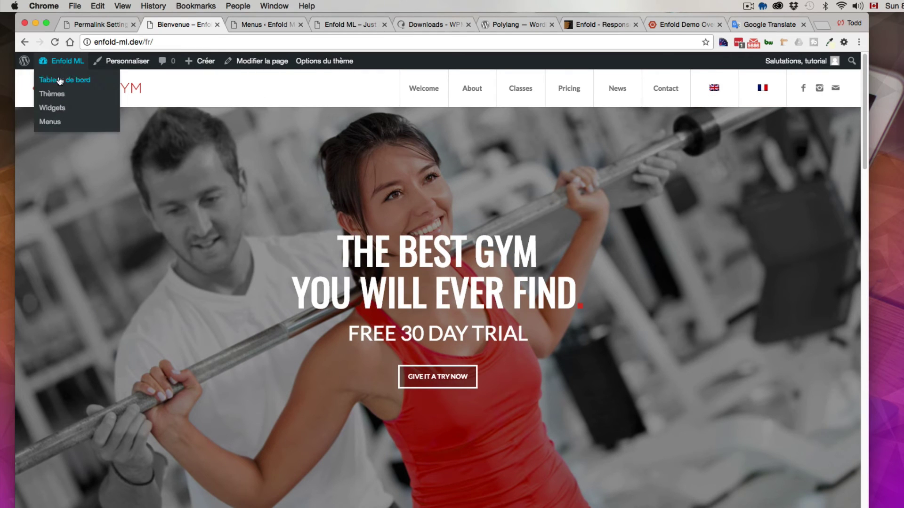
left_click(52, 121)
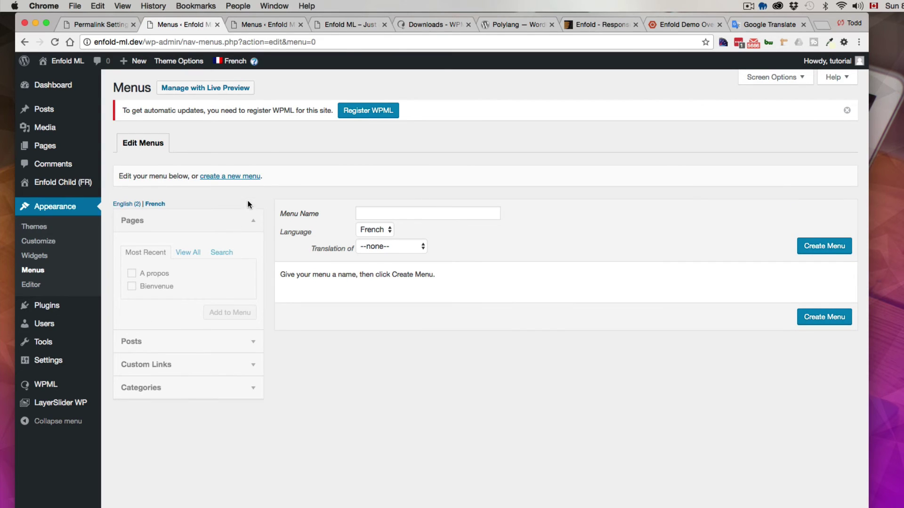
left_click(232, 177)
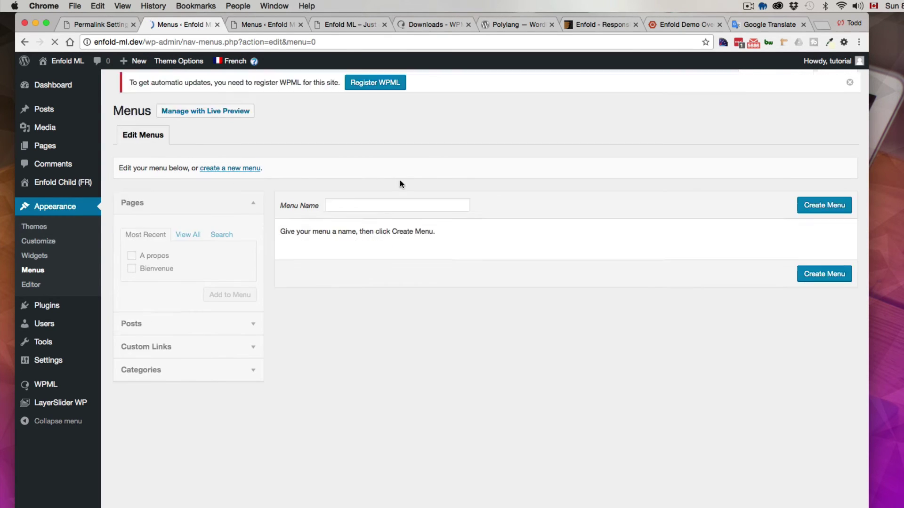
left_click(457, 210)
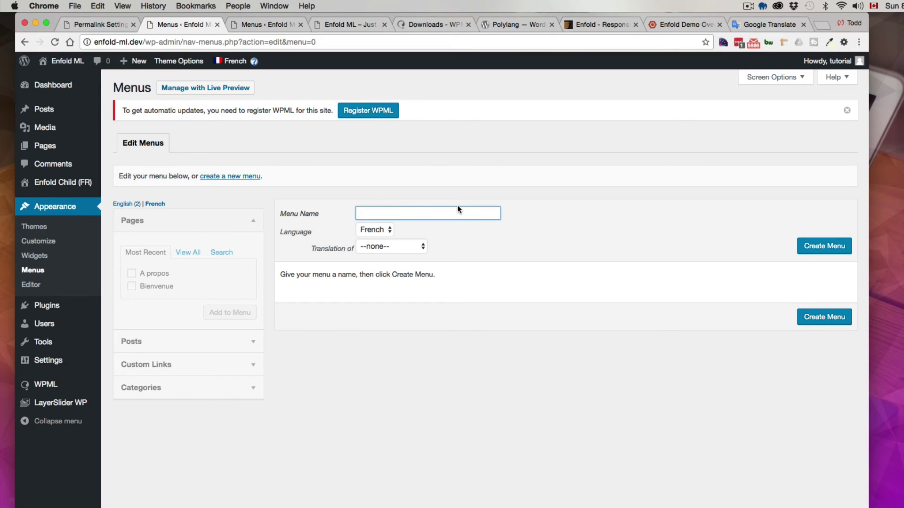
type("menu principale")
left_click(412, 247)
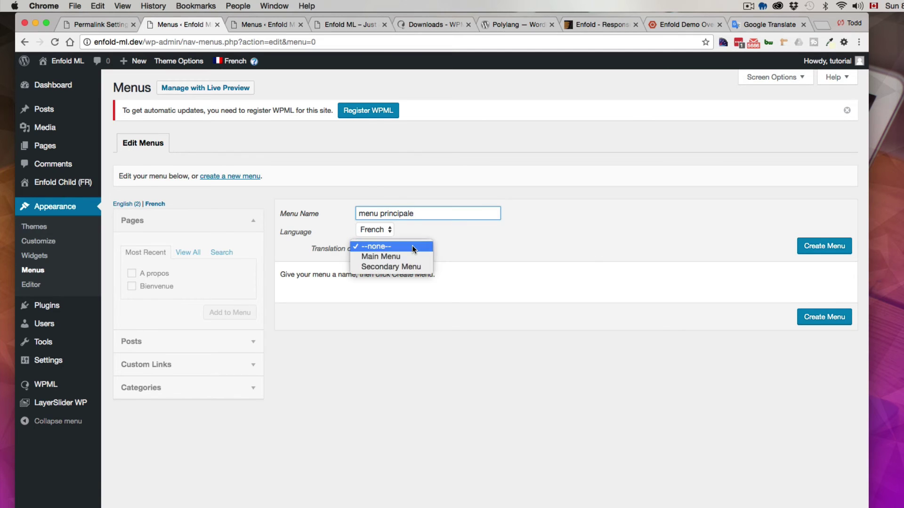
left_click(433, 256)
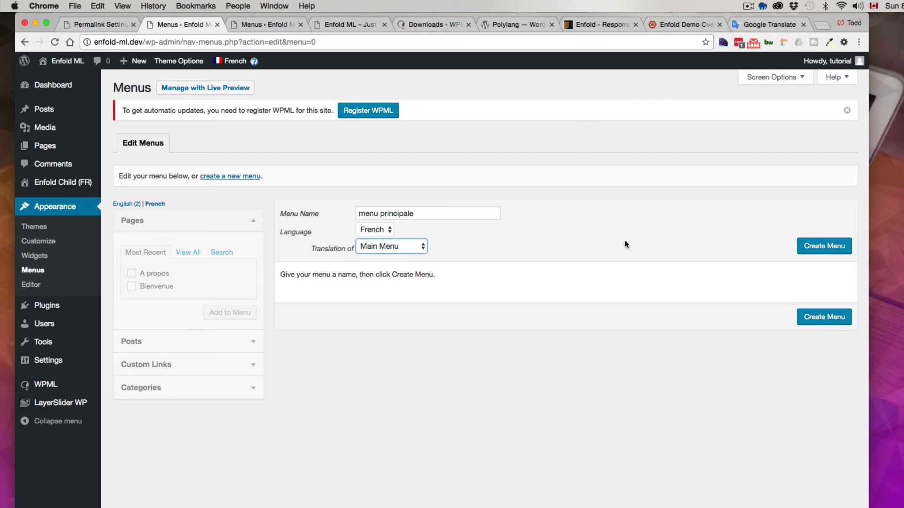
left_click(812, 245)
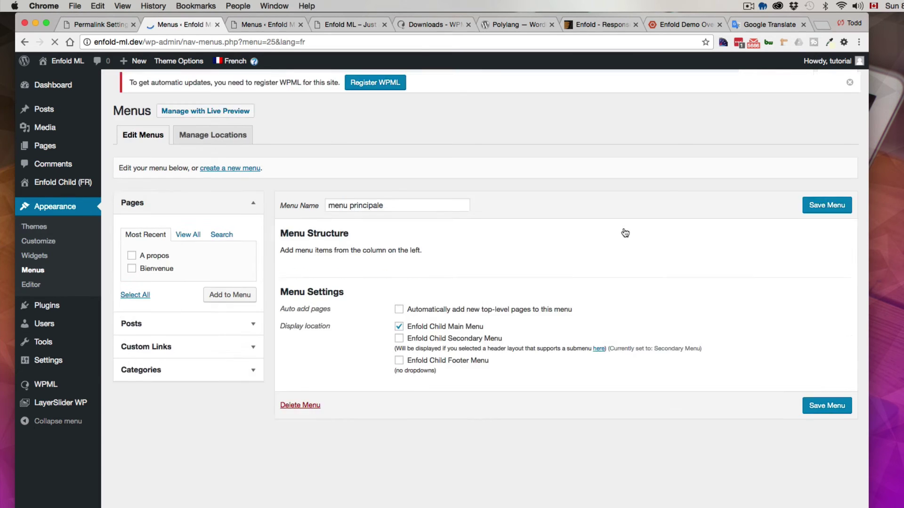
Add the Bienvenue and A propos pages, move Bienvenue to the top, and save the menu
left_click(131, 286)
left_click(131, 273)
left_click(230, 313)
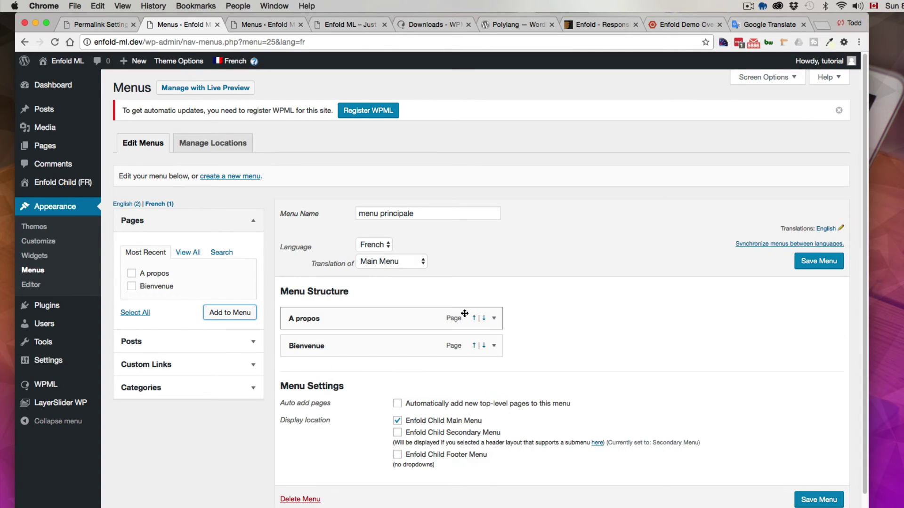
left_click_drag(359, 347, 359, 317)
left_click(807, 264)
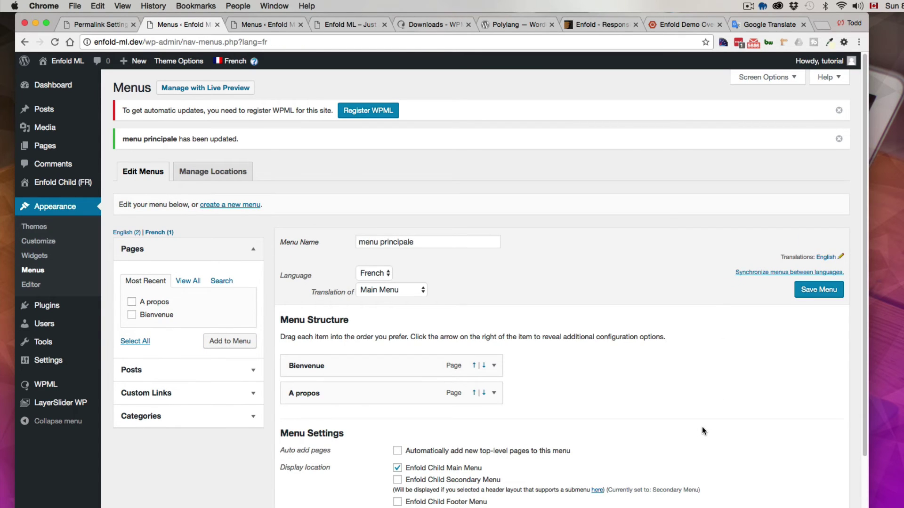
Check the menu locations: menu principale for French and Main Menu for English
left_click(209, 169)
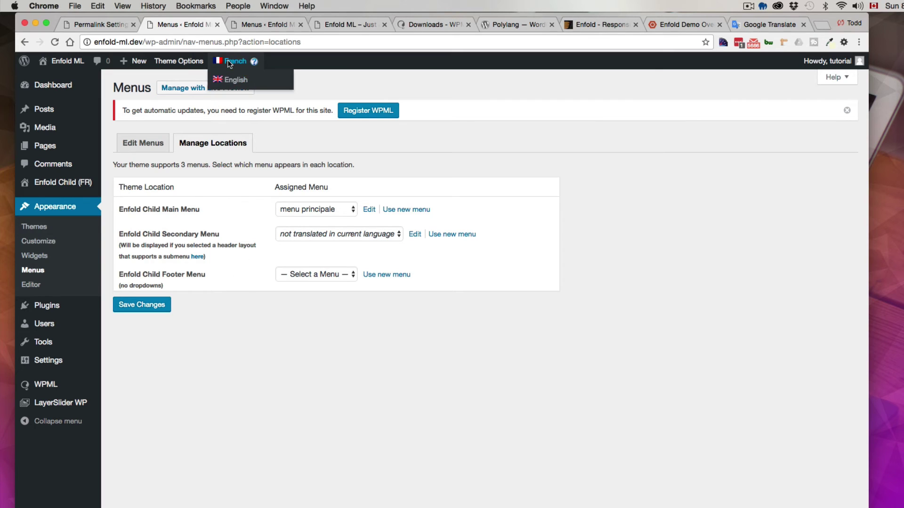
mouse_move(227, 60)
left_click(228, 80)
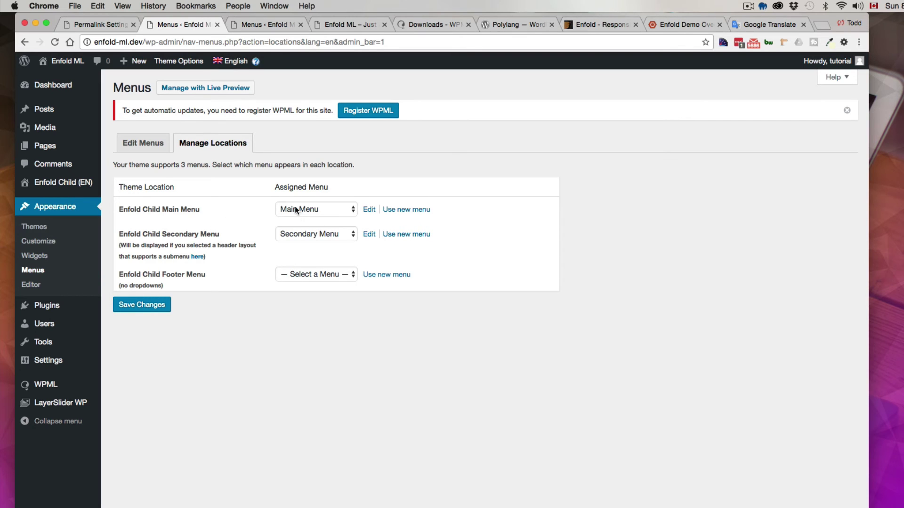
mouse_move(235, 61)
left_click(233, 80)
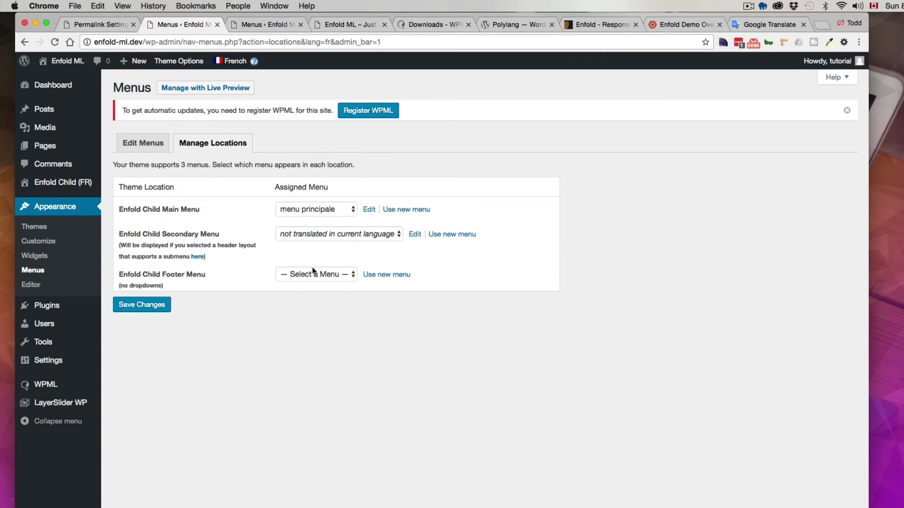
Close the old site and duplicate menus tabs, and open the live site in a new tab
left_click(383, 24)
left_click(301, 24)
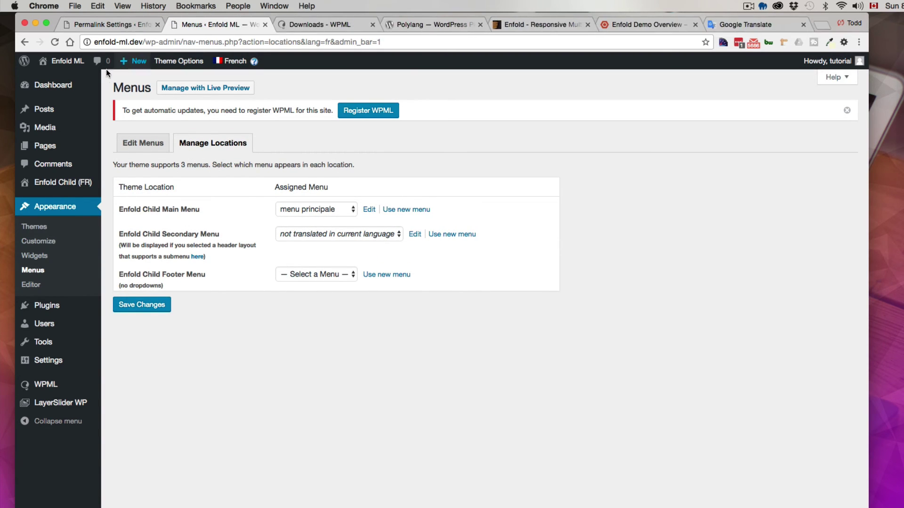
right_click(67, 61)
left_click(93, 68)
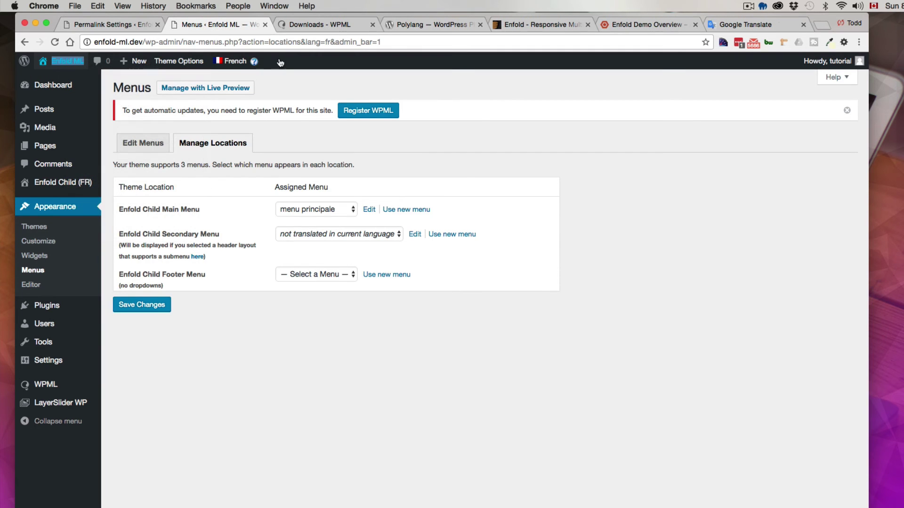
Switch the live site to French and open the Bienvenue page with Modifier la page
left_click(281, 23)
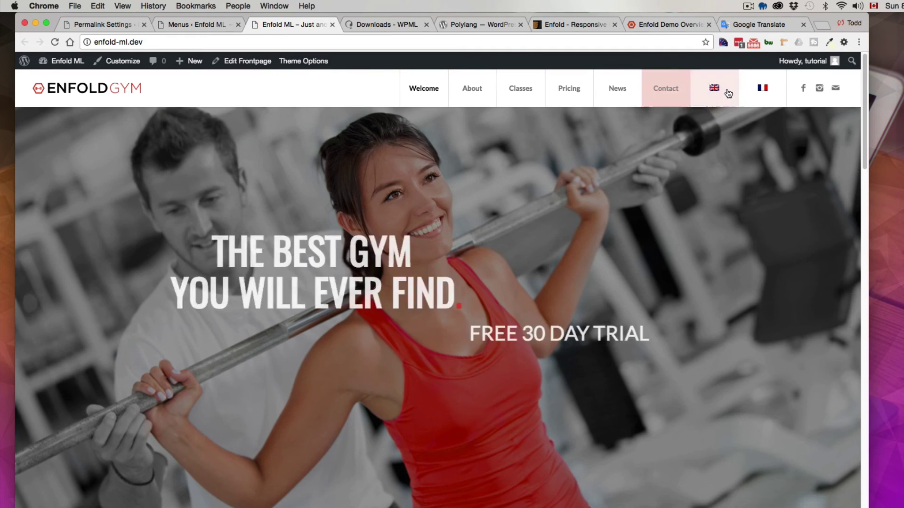
left_click(762, 92)
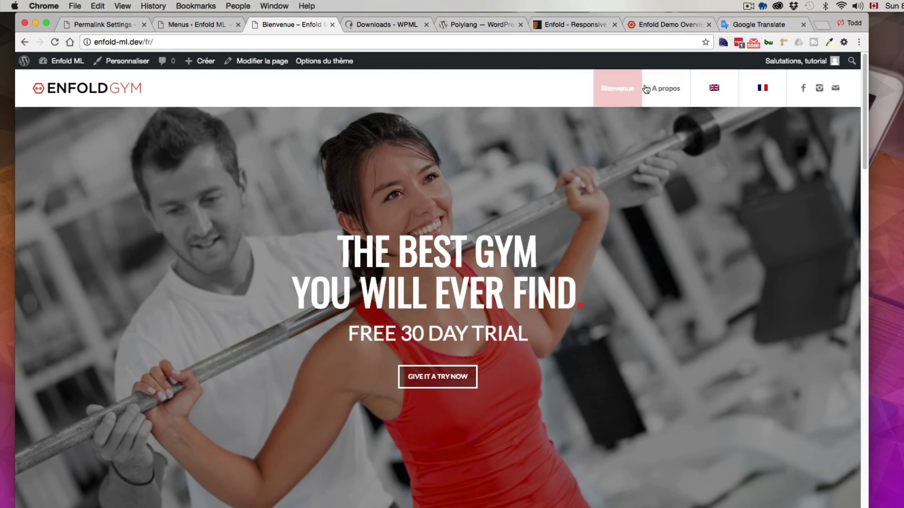
left_click(262, 62)
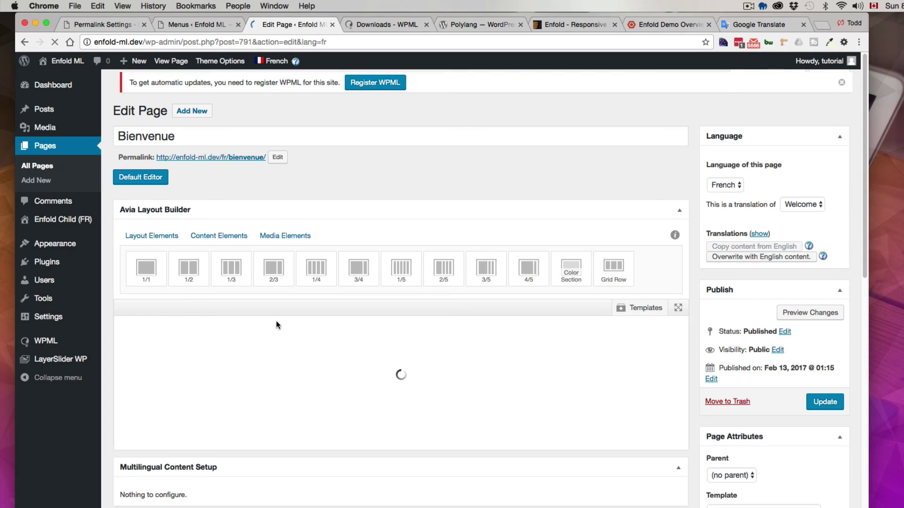
scroll(281, 392, "down", 1)
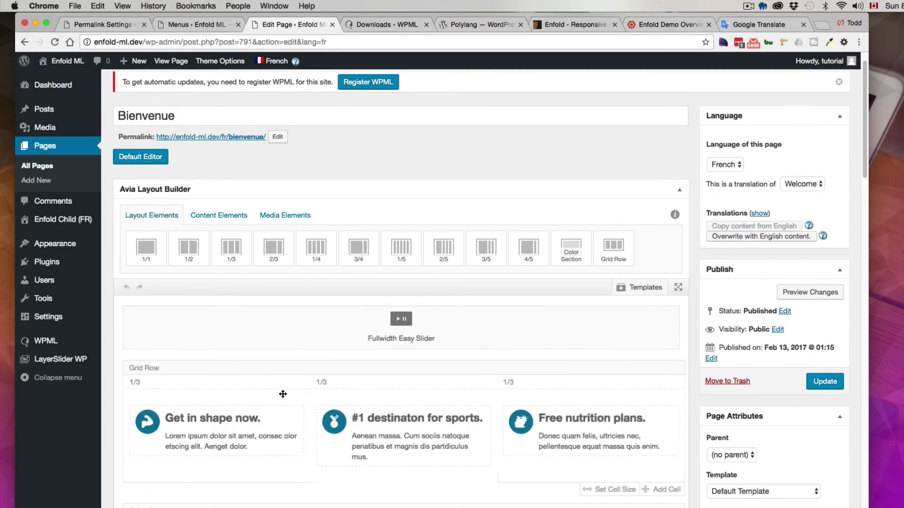
In the slider's first slide, replace the caption title with its Google Translate French version
left_click(350, 326)
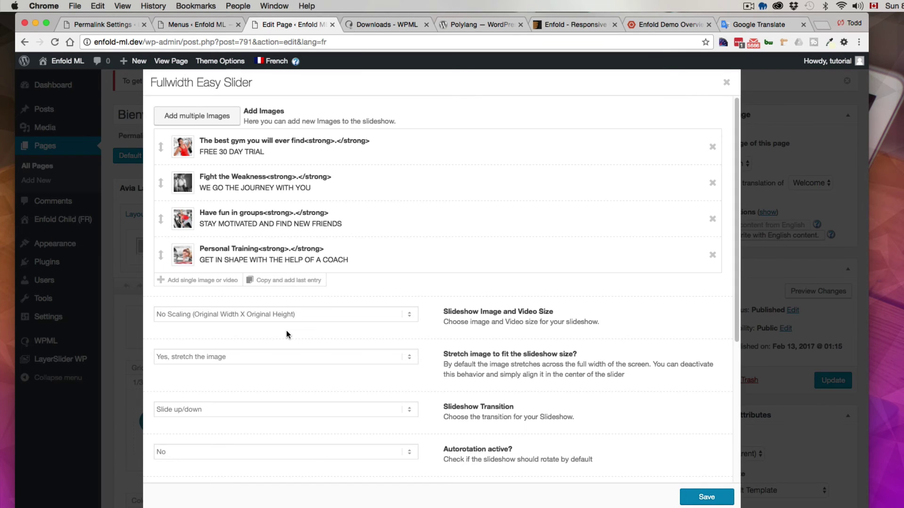
left_click(290, 140)
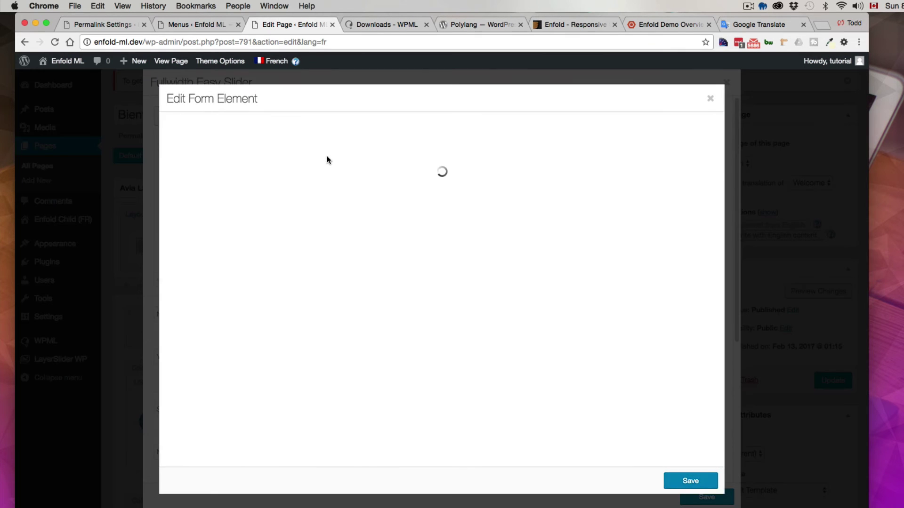
left_click(222, 127)
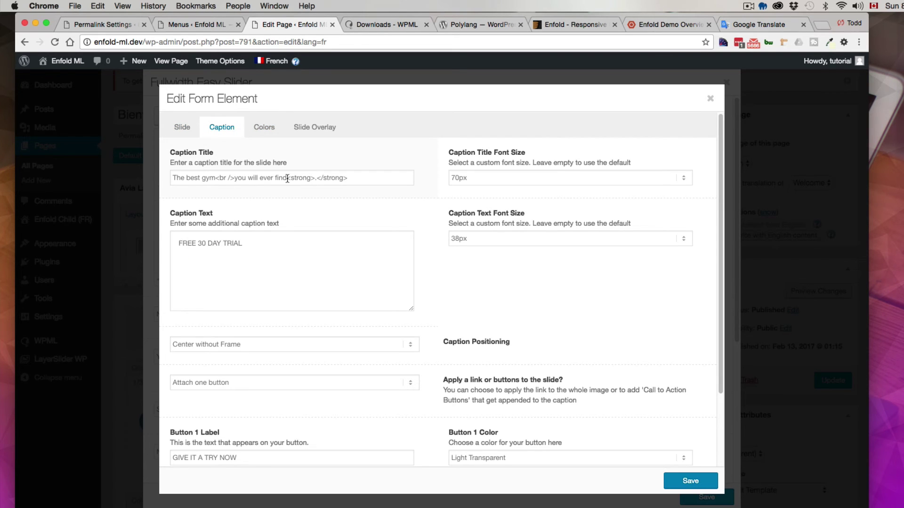
left_click_drag(287, 179, 167, 176)
key("super+c")
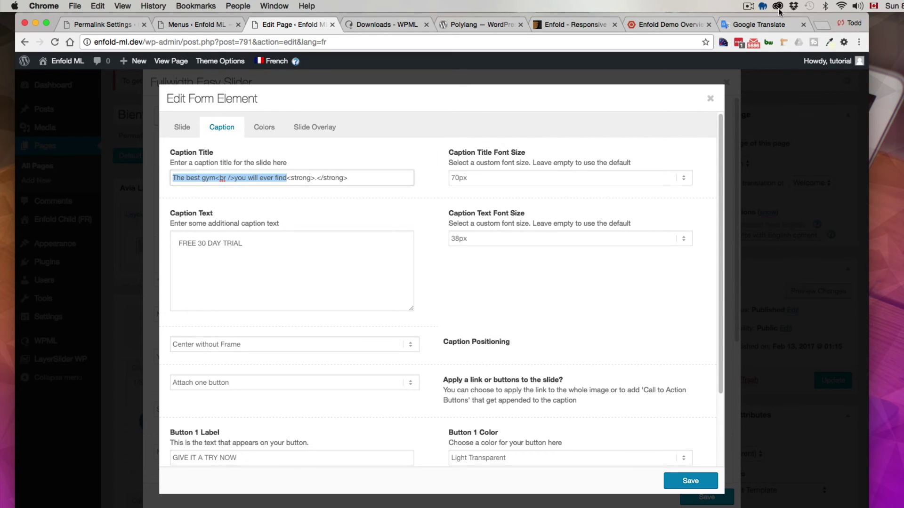
left_click(767, 24)
key("super+v")
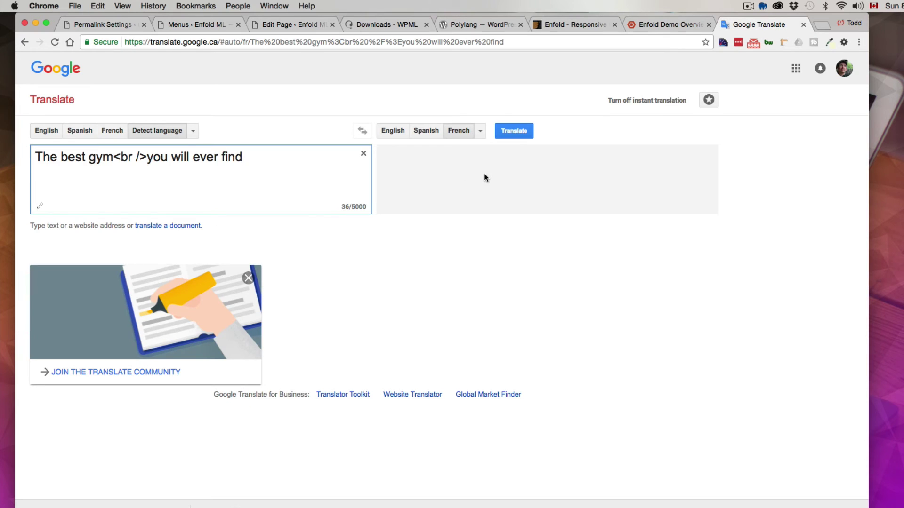
left_click(514, 136)
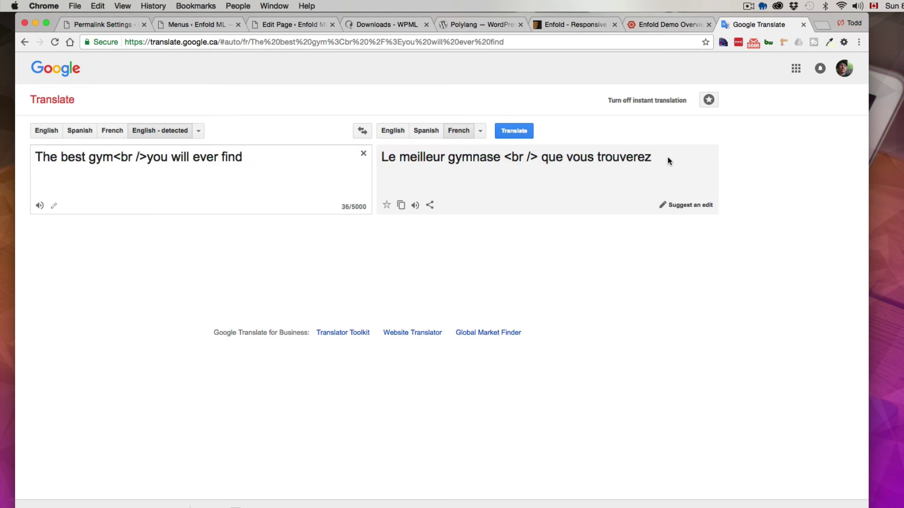
left_click_drag(668, 157, 379, 161)
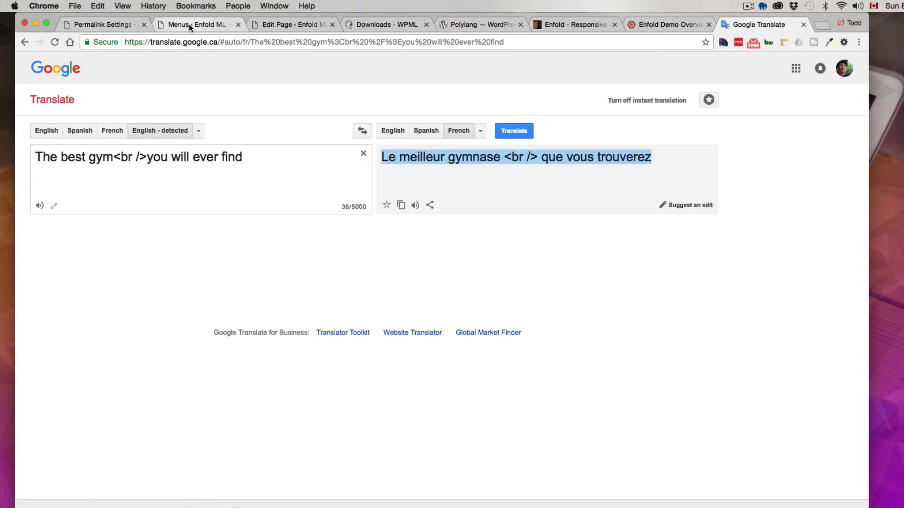
left_click(292, 24)
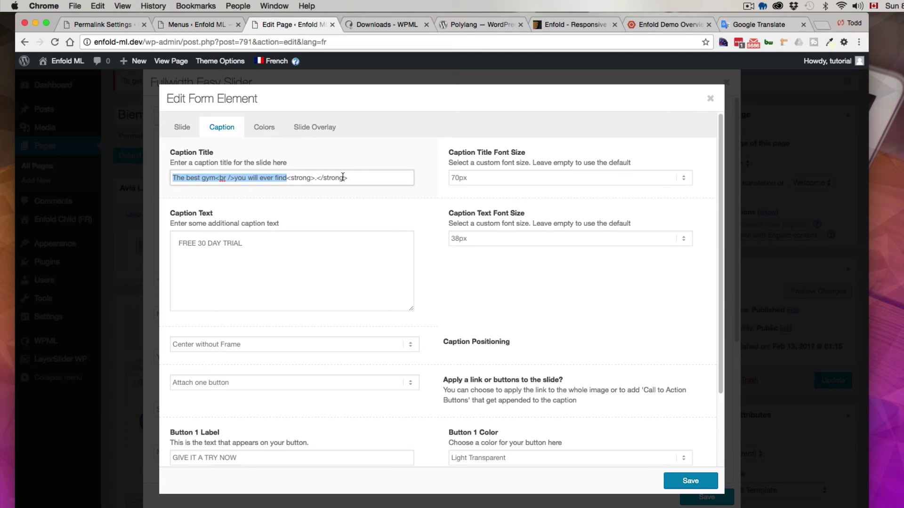
key("super+v")
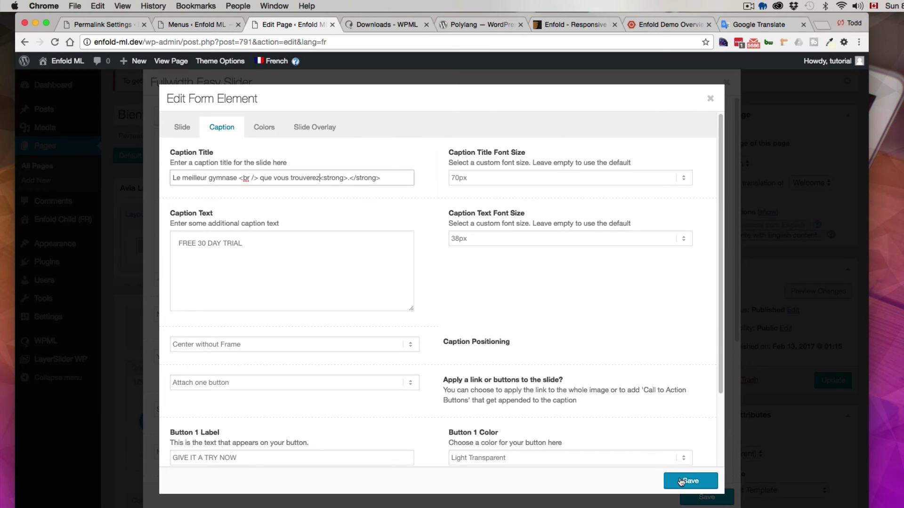
Replace the caption text FREE 30 DAY TRIAL with ESSAI GRATUIT DE 30 JOURS
left_click_drag(266, 244, 175, 242)
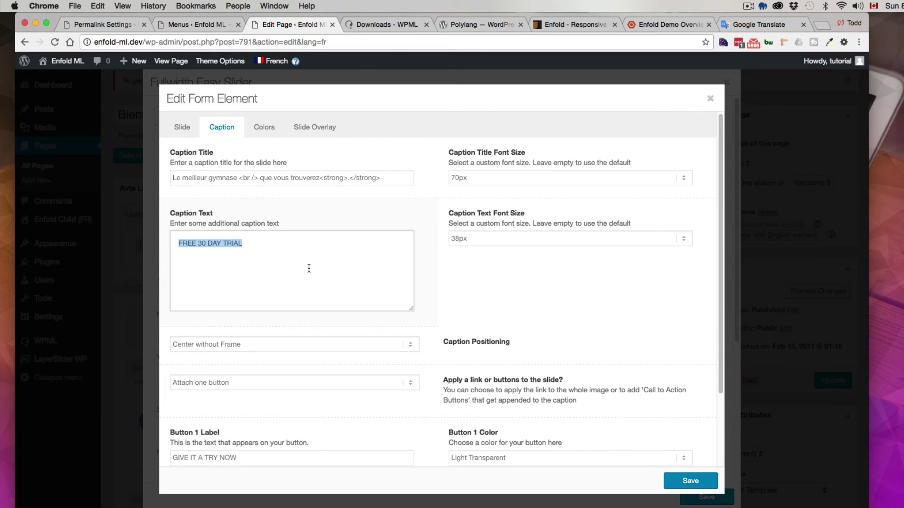
left_click(755, 24)
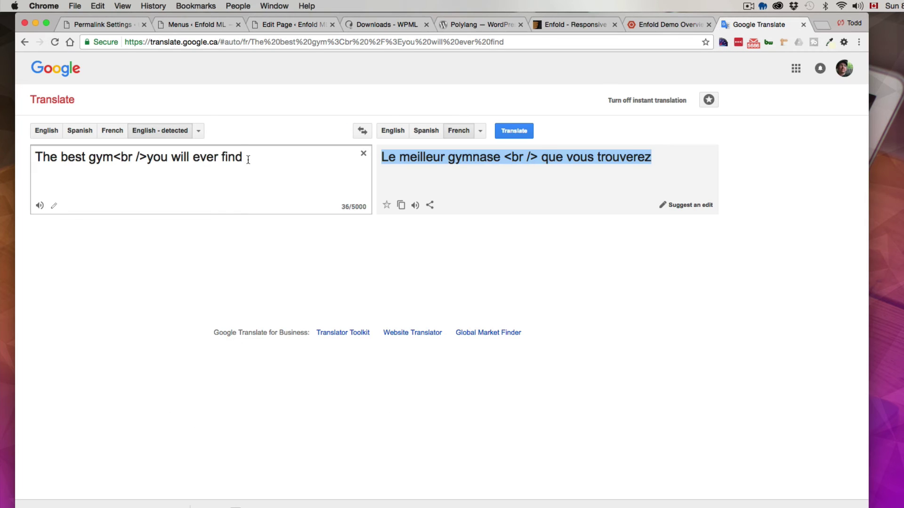
left_click_drag(248, 159, 21, 155)
key("super+v")
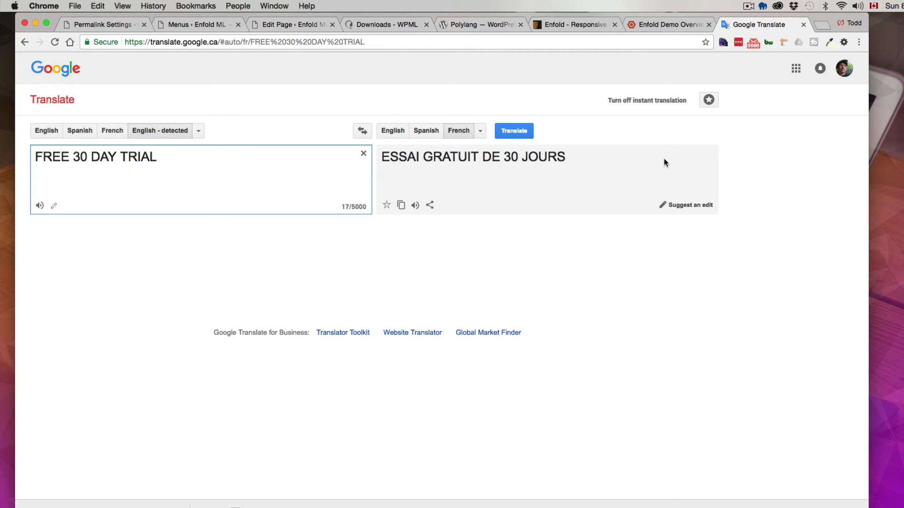
left_click_drag(664, 160, 383, 154)
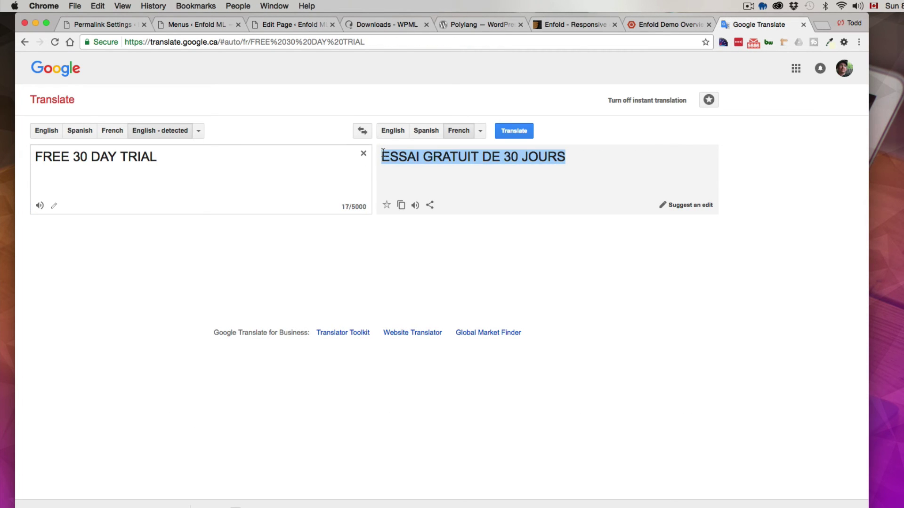
left_click(298, 24)
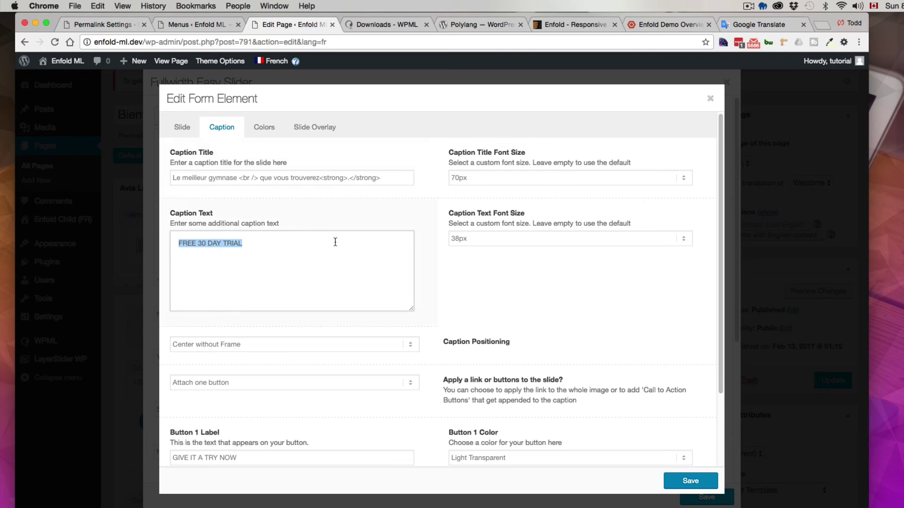
left_click(258, 242)
left_click_drag(244, 243, 176, 242)
key("super+v")
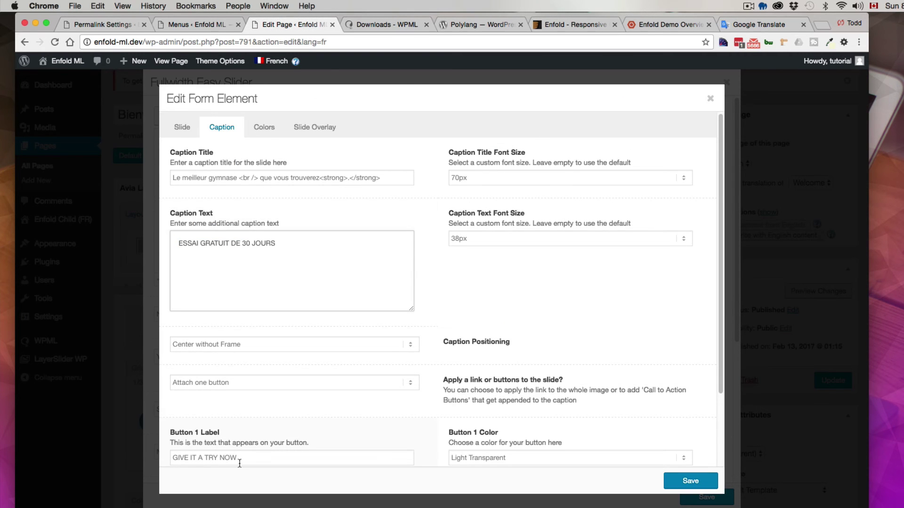
Translate Button 1 Label and replace it with DONNEZ-LE UN ESSAI MAINTENANT
left_click_drag(239, 463, 160, 452)
key("super+c")
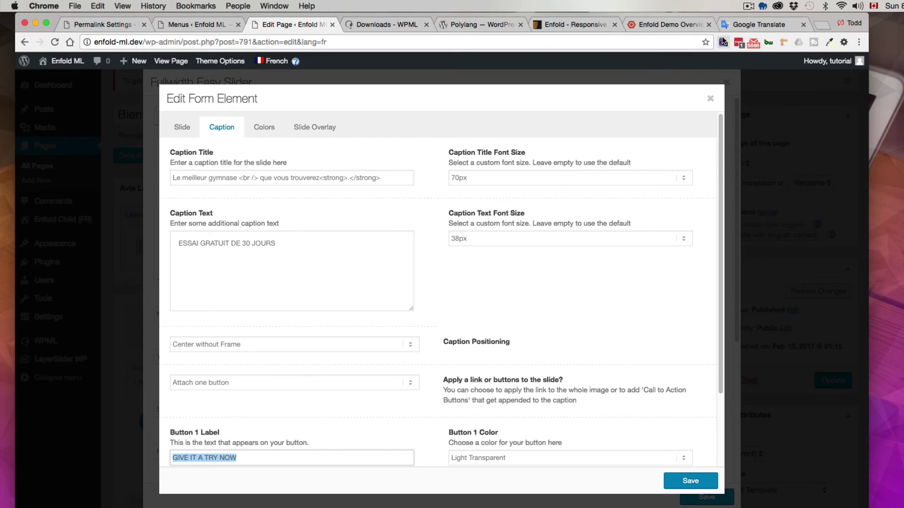
left_click(734, 26)
left_click_drag(214, 159, 18, 156)
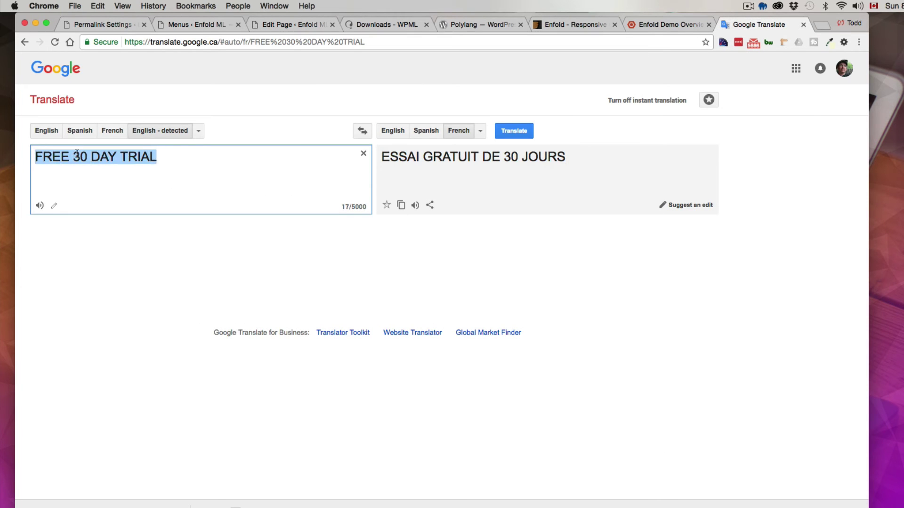
key("super+v")
left_click(600, 162)
left_click(616, 159)
left_click_drag(616, 160, 384, 157)
left_click(276, 23)
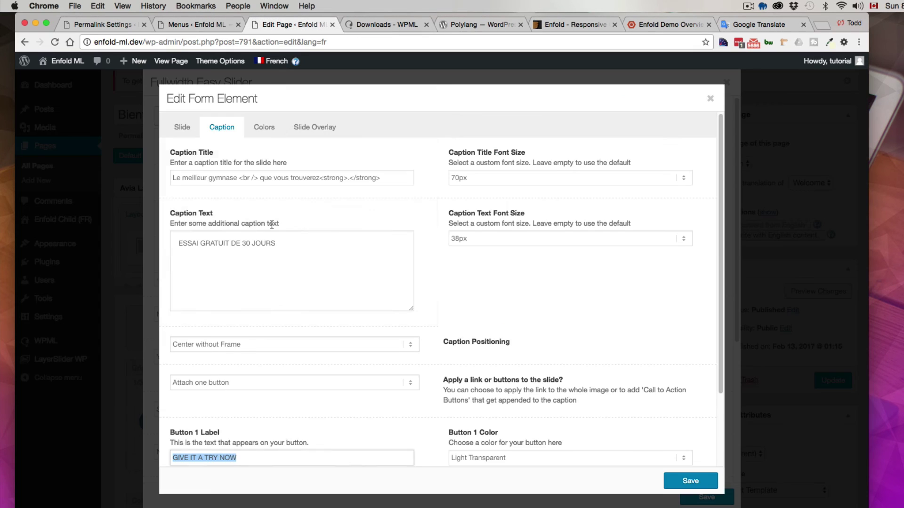
left_click(249, 458)
left_click_drag(254, 458, 159, 453)
key("super+v")
Save the slide, update the French Bienvenue page, view it live, then switch the site to English
left_click(702, 480)
left_click(713, 498)
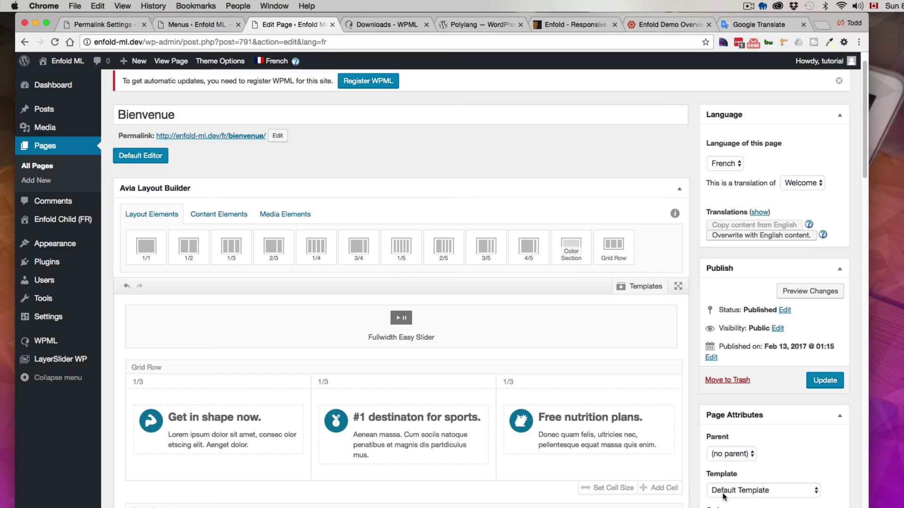
left_click(824, 380)
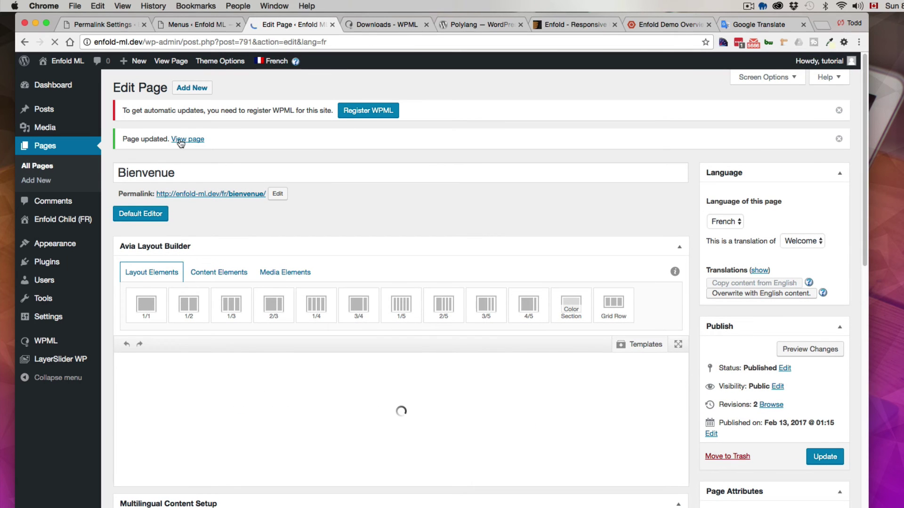
left_click(180, 140)
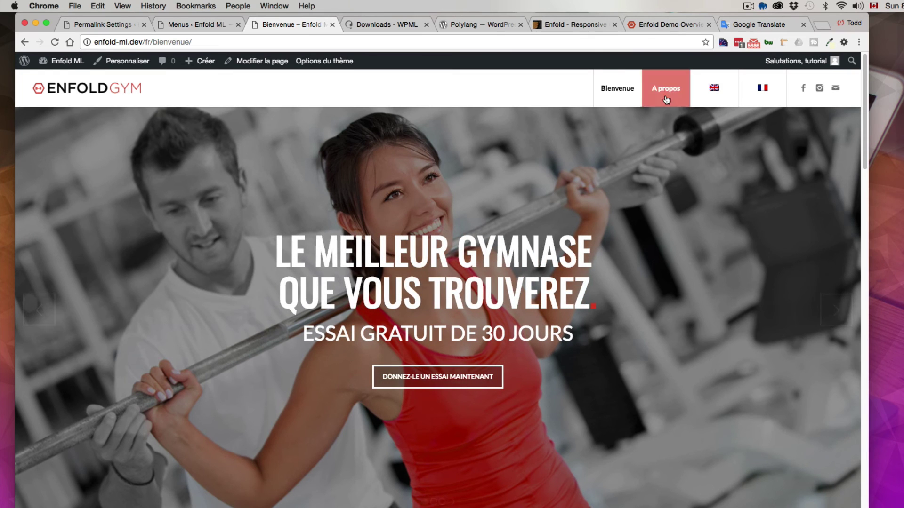
left_click(714, 88)
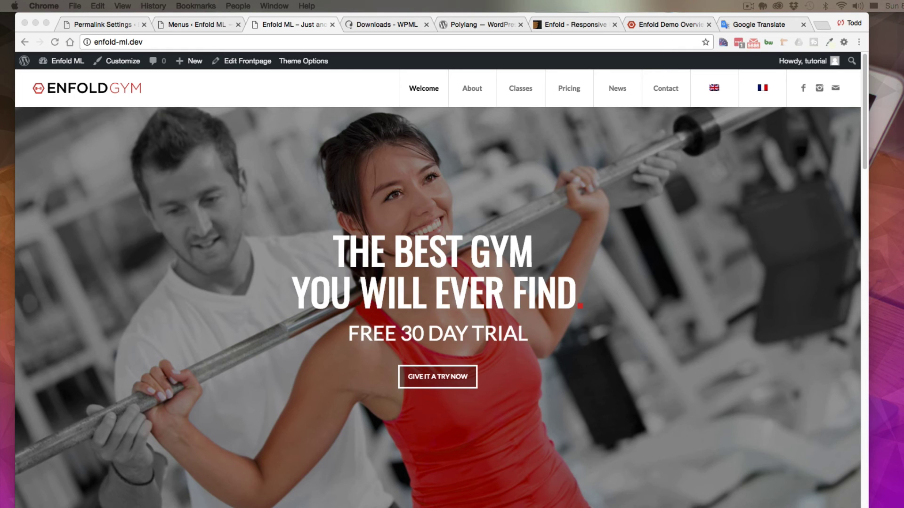
Open the child theme's functions.php from the enfold-child folder and select line 18's comment opener
key("super+Tab")
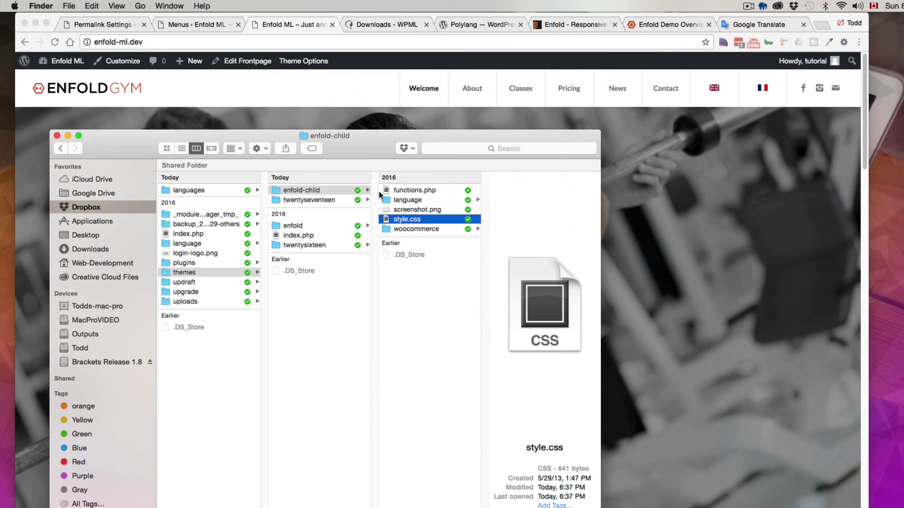
left_click_drag(354, 151, 785, 134)
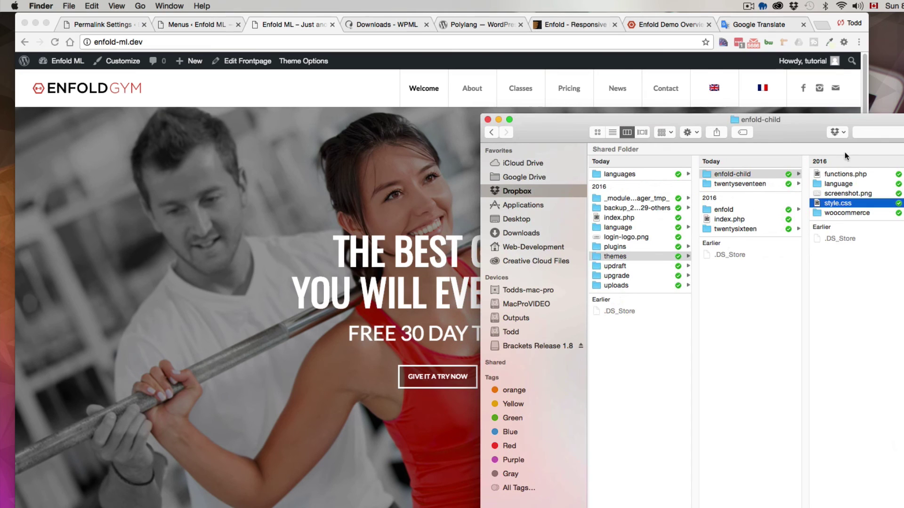
double_click(822, 173)
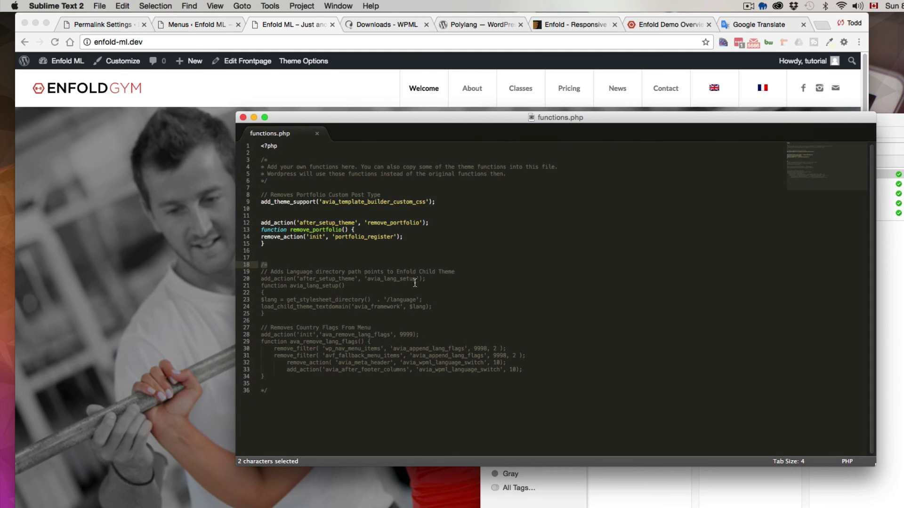
left_click(485, 278)
left_click_drag(282, 263, 251, 265)
Browse enfold's lang folder, then enfold-child's language folder holding fr_FR.mo and fr_FR.po
left_click_drag(464, 118, 364, 115)
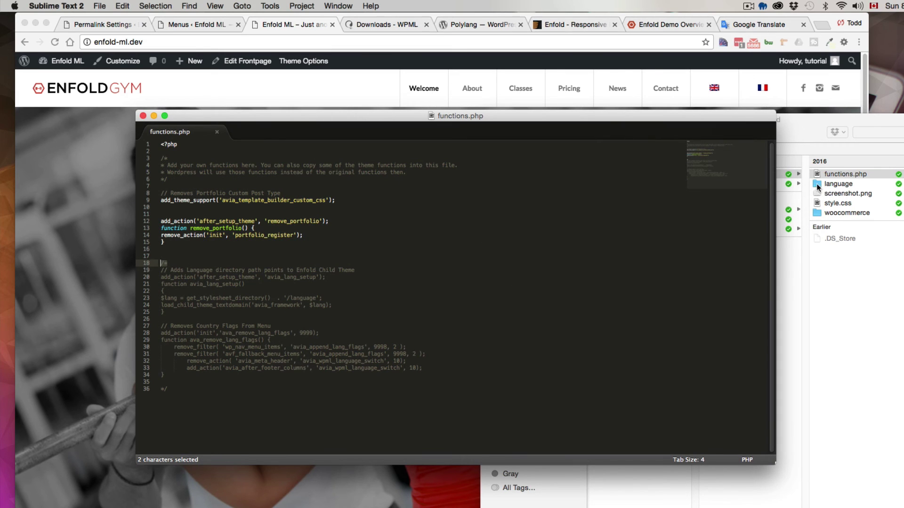
left_click_drag(701, 116, 597, 116)
left_click(707, 209)
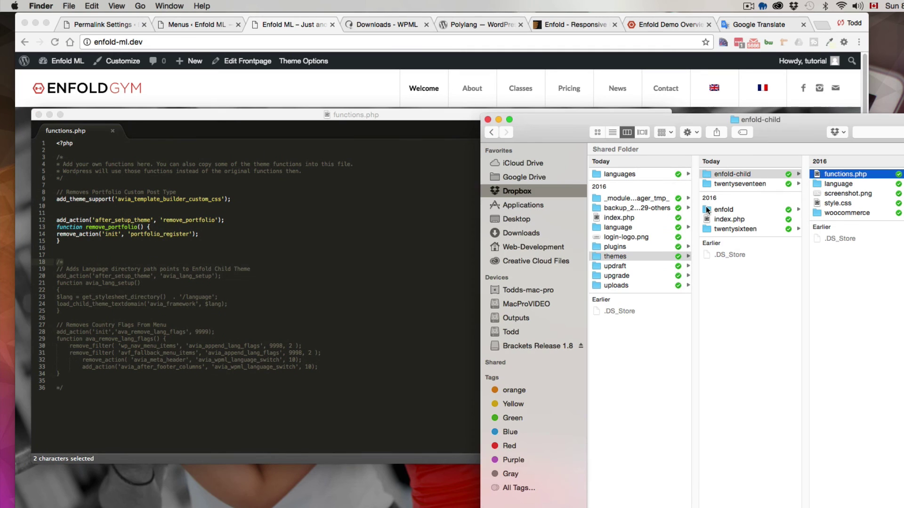
left_click(706, 209)
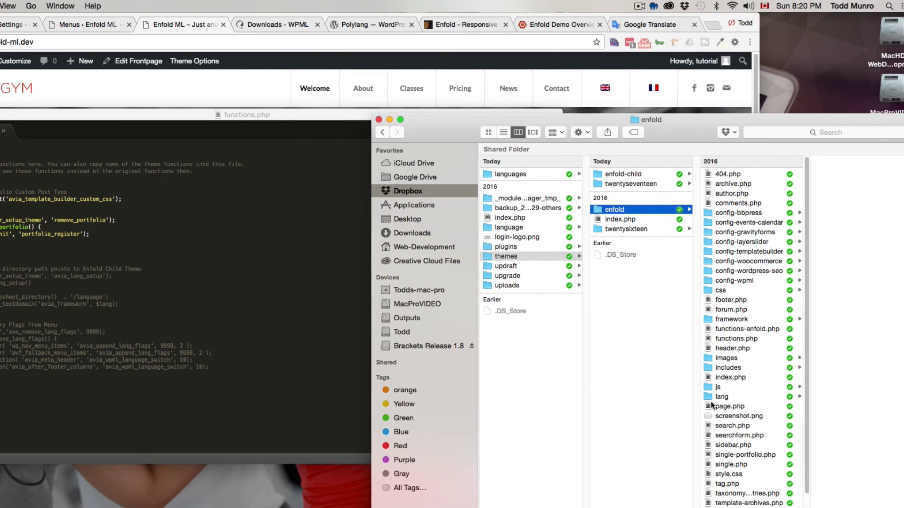
left_click(816, 397)
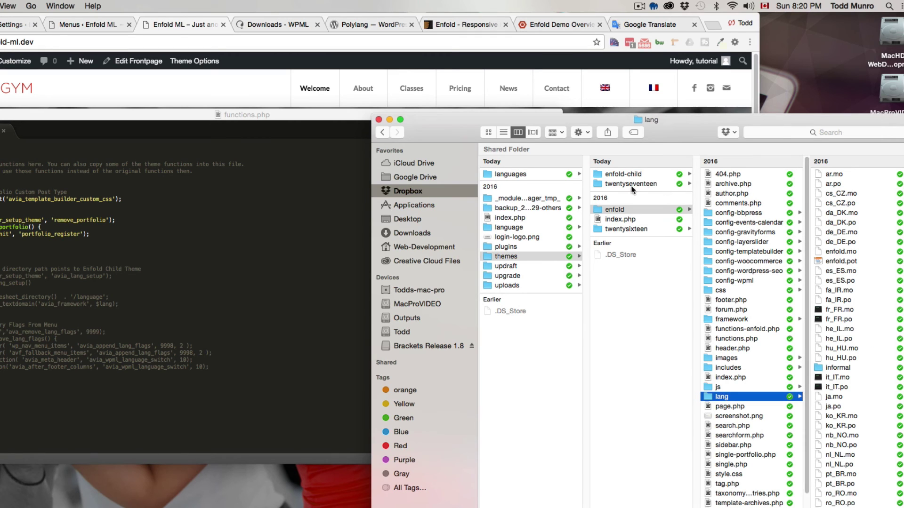
left_click(599, 174)
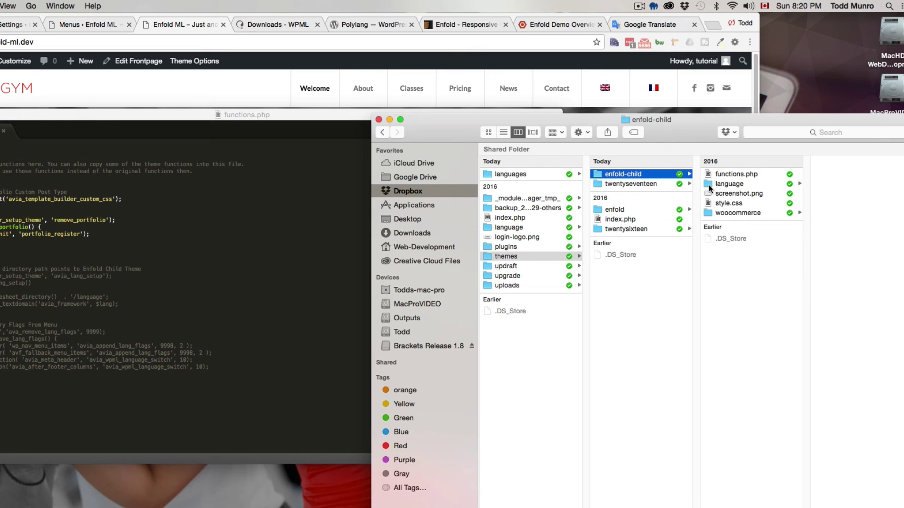
left_click(708, 185)
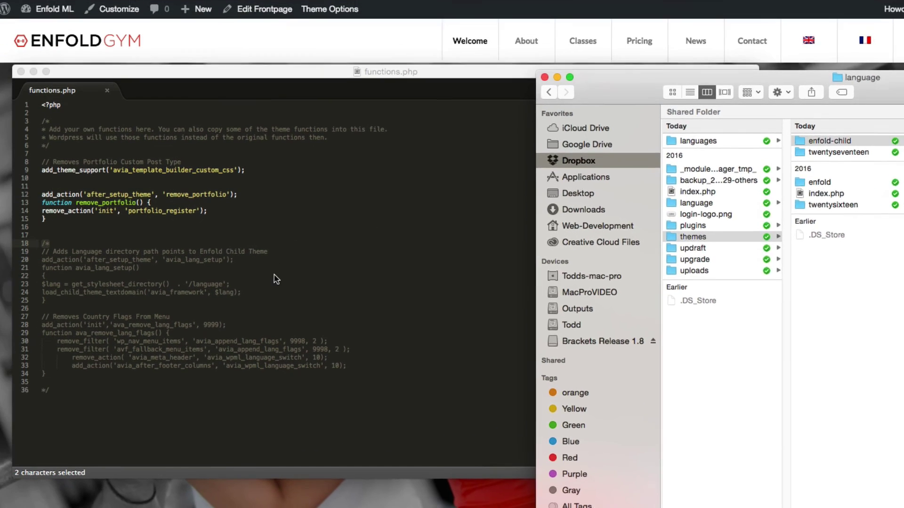
left_click(173, 285)
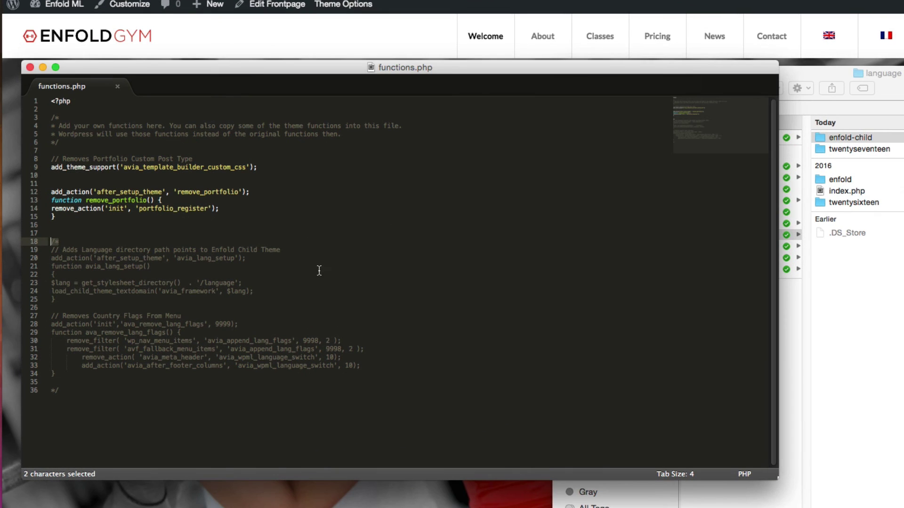
Delete the /* on line 18 and */ on line 36, then save functions.php
left_click(68, 242)
double_click(58, 242)
key("BackSpace")
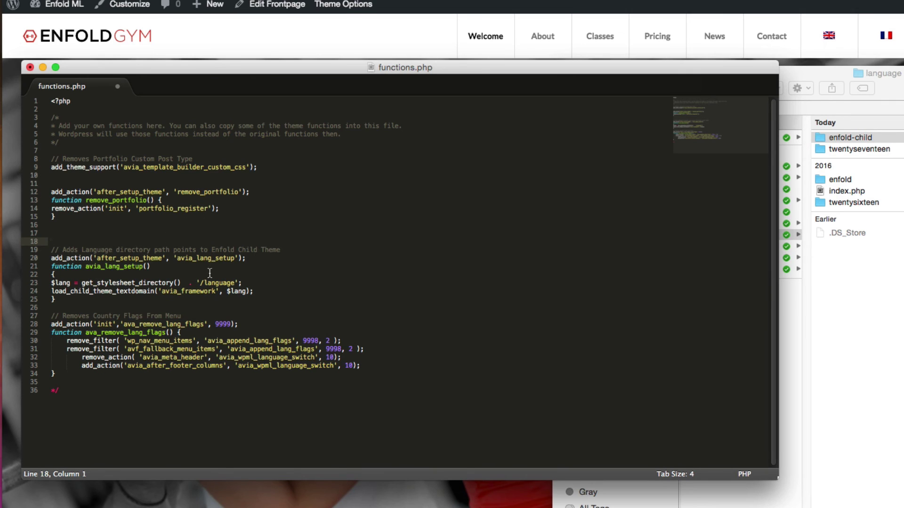
left_click(81, 392)
double_click(52, 390)
key("BackSpace")
key("BackSpace")
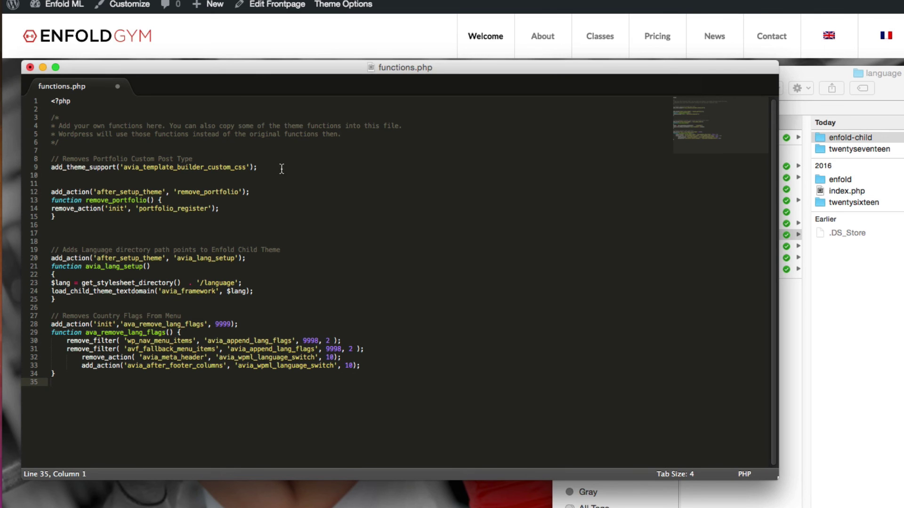
key("super+s")
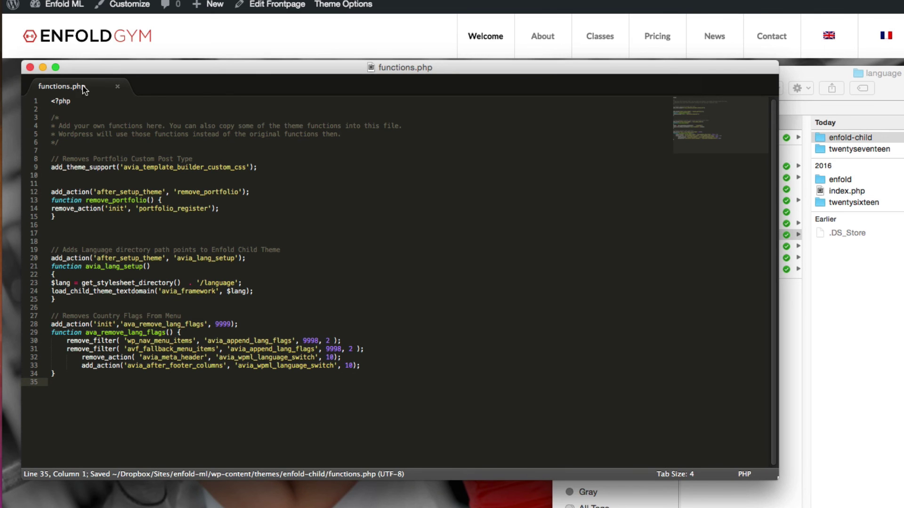
Close the file and return to the WordPress admin in Chrome
left_click(29, 68)
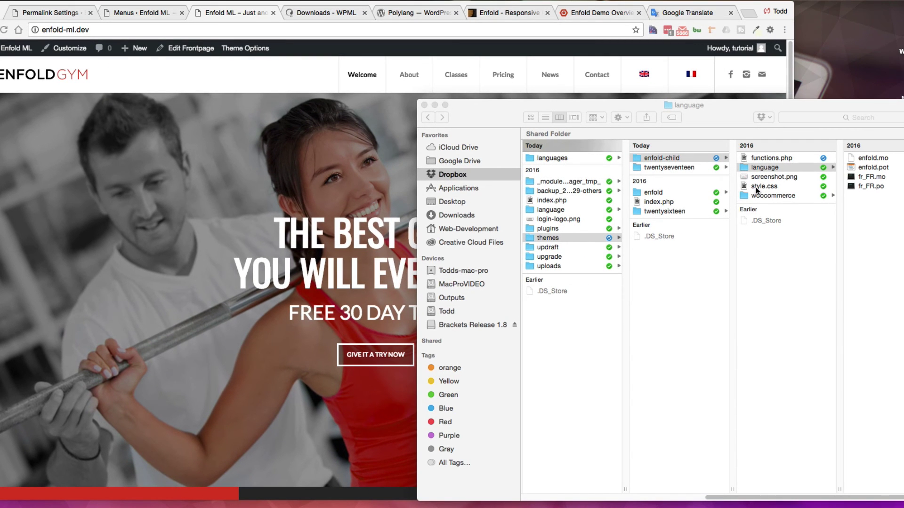
left_click(285, 191)
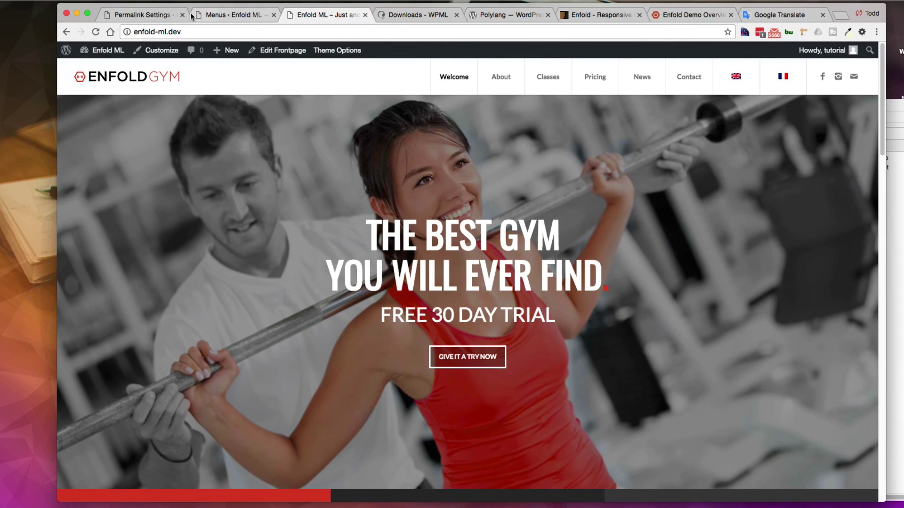
left_click(160, 14)
In WPML language settings, enable the menu language switcher in menu principale
mouse_move(87, 381)
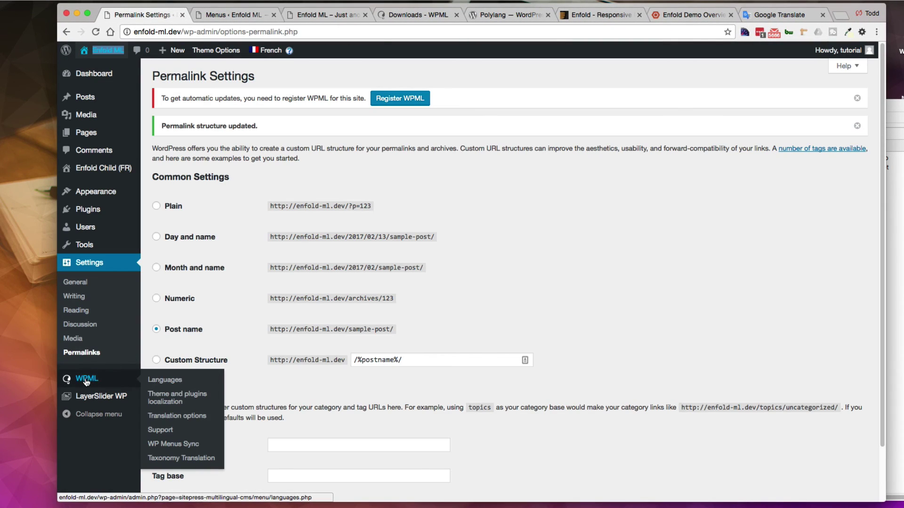
left_click(151, 380)
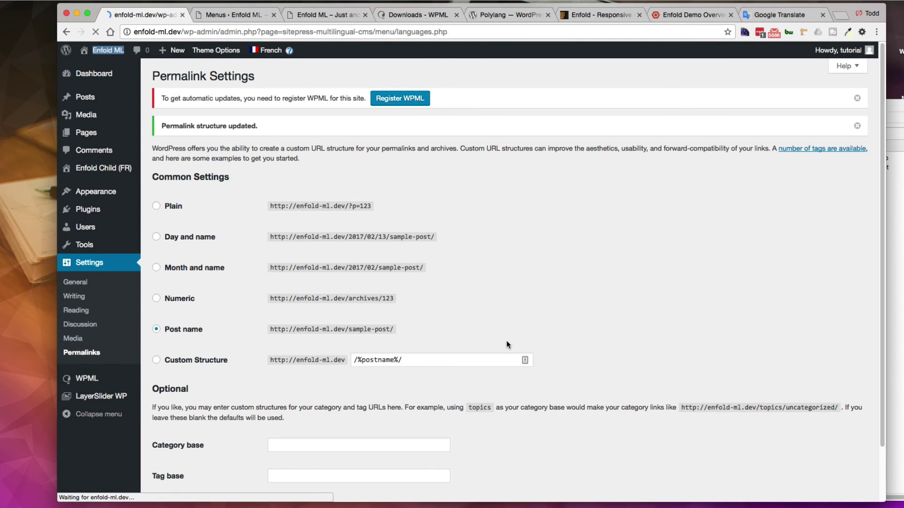
scroll(498, 398, "down", 5)
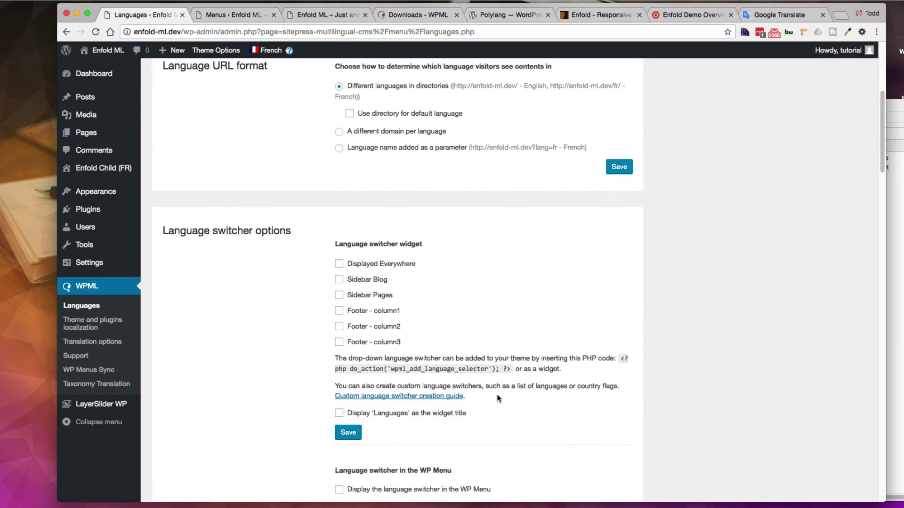
scroll(498, 399, "down", 6)
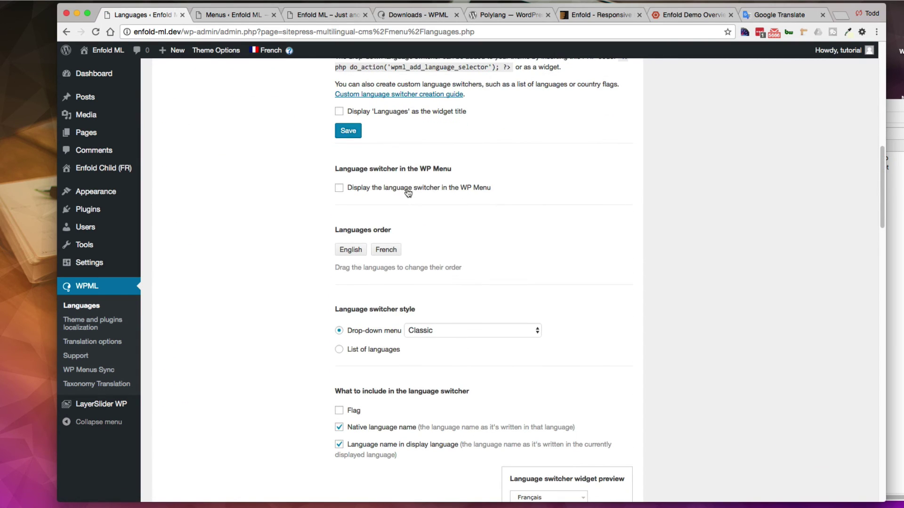
left_click(339, 188)
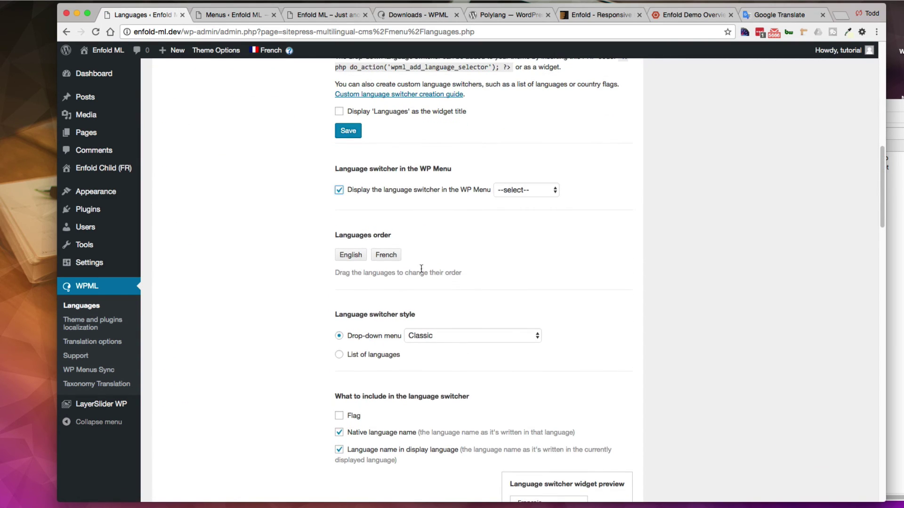
left_click(551, 189)
left_click(536, 199)
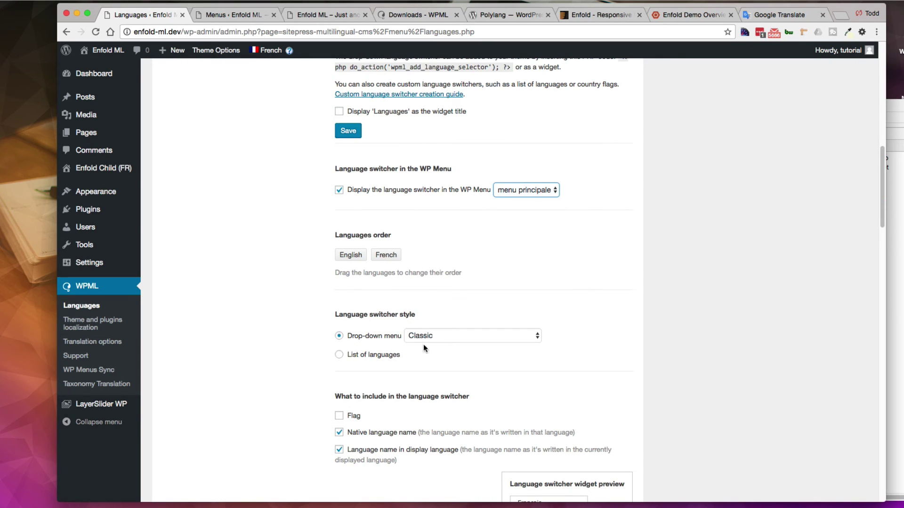
Hide display-language names, make the switcher a horizontal list of languages, and save
scroll(570, 363, "down", 5)
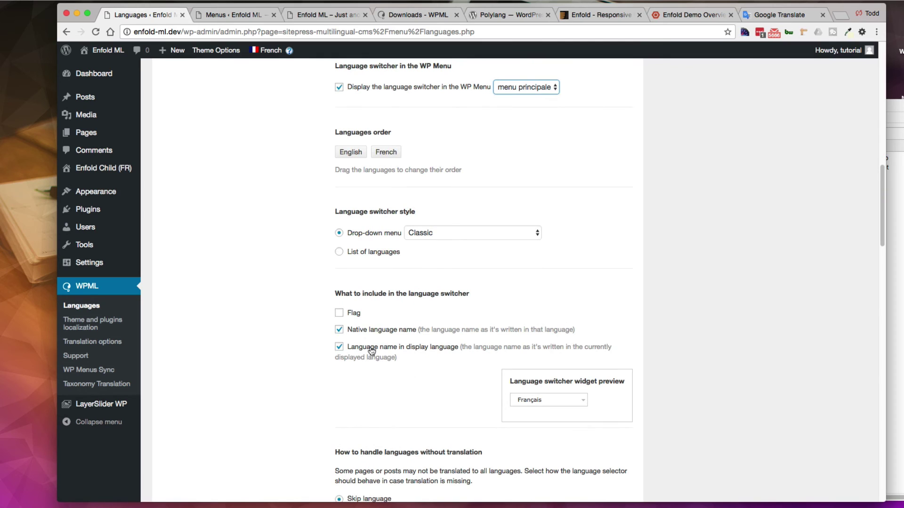
left_click(339, 348)
scroll(666, 335, "down", 3)
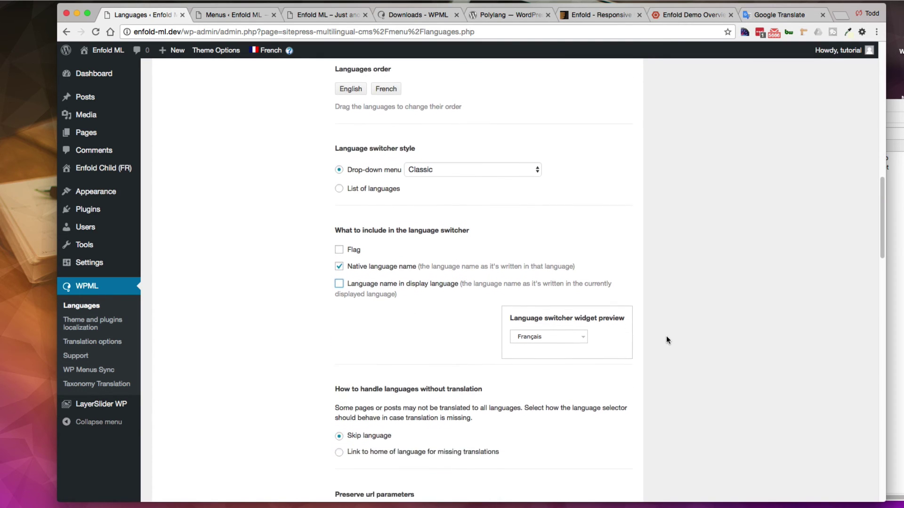
left_click(417, 164)
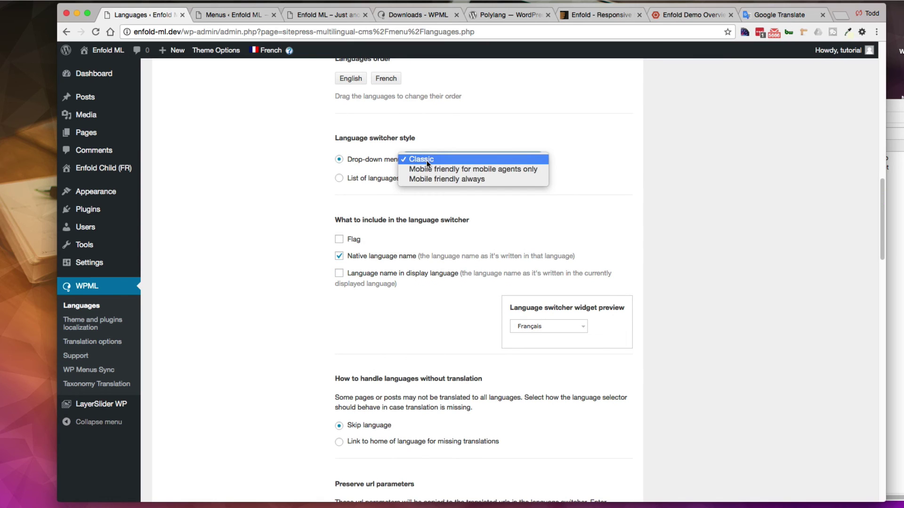
left_click(422, 160)
left_click(338, 179)
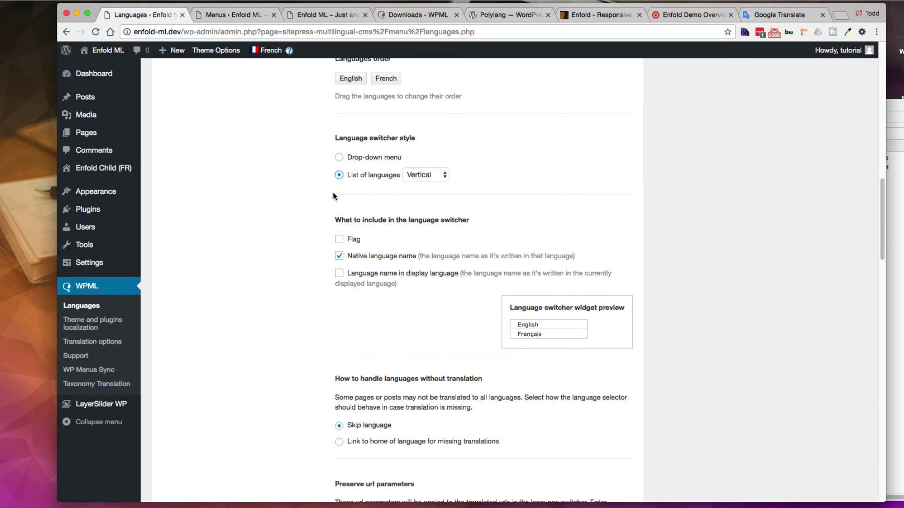
left_click(442, 174)
left_click(422, 185)
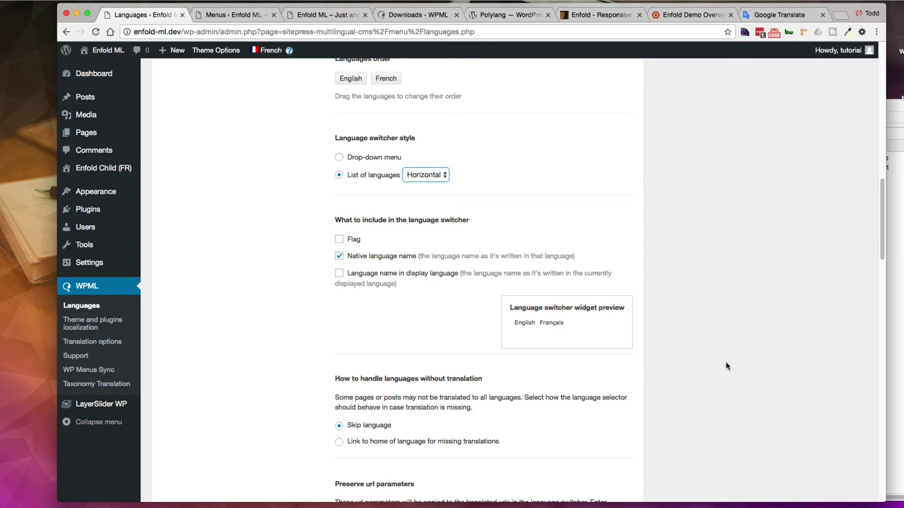
scroll(727, 366, "down", 15)
scroll(727, 366, "up", 20)
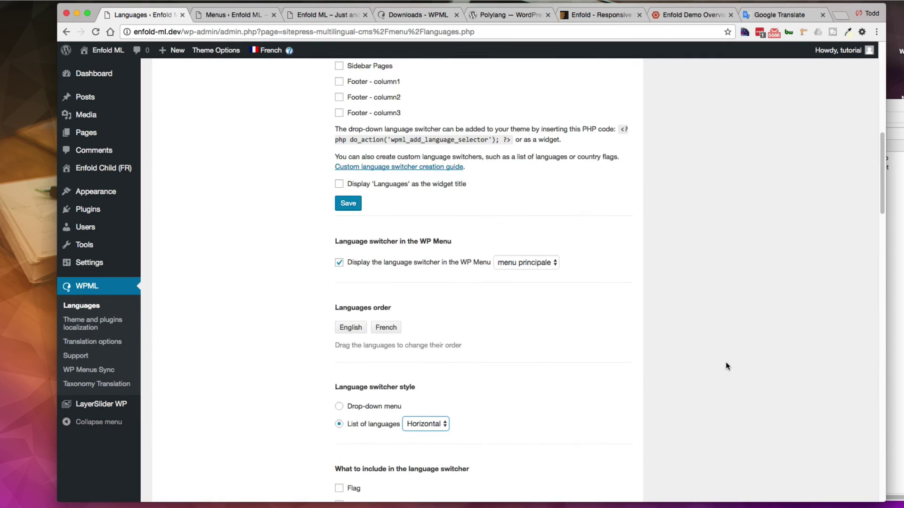
scroll(728, 366, "down", 3)
scroll(727, 366, "up", 3)
left_click(351, 210)
scroll(746, 307, "down", 6)
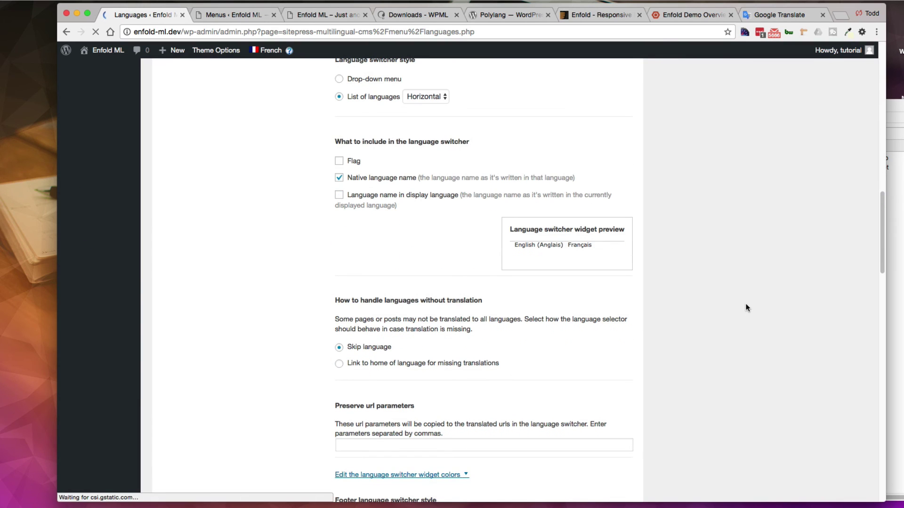
Reload the front page to see the English and Français text links, then return to Finder
left_click(298, 16)
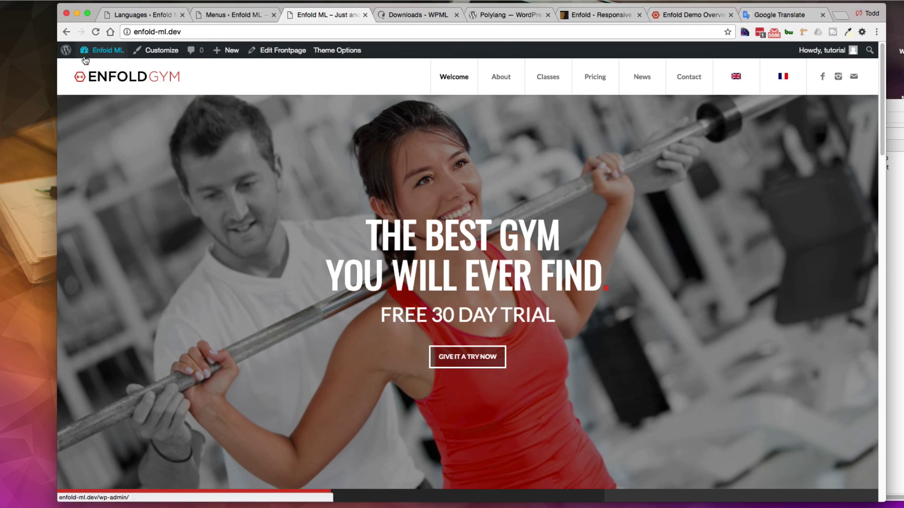
left_click(94, 32)
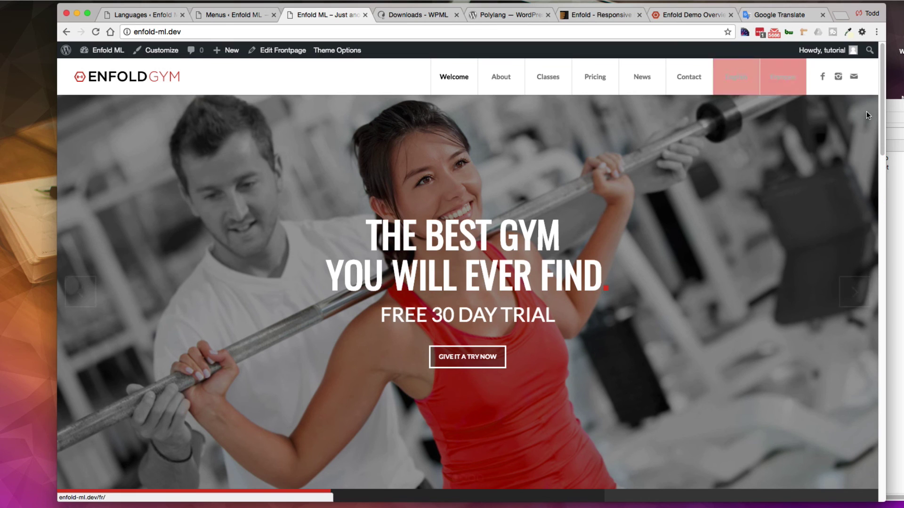
left_click(901, 107)
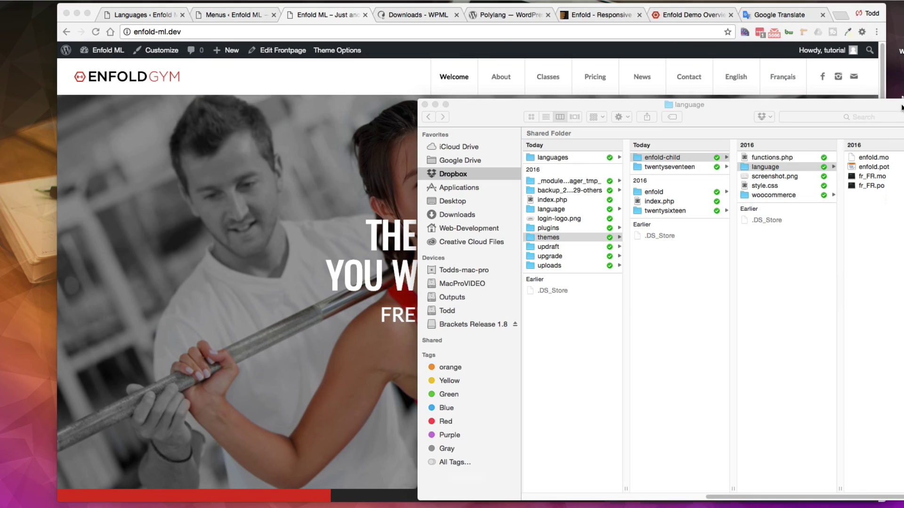
Open the child theme's style.css and delete the /* on line 13 and the */ on line 26
left_click(762, 186)
double_click(745, 186)
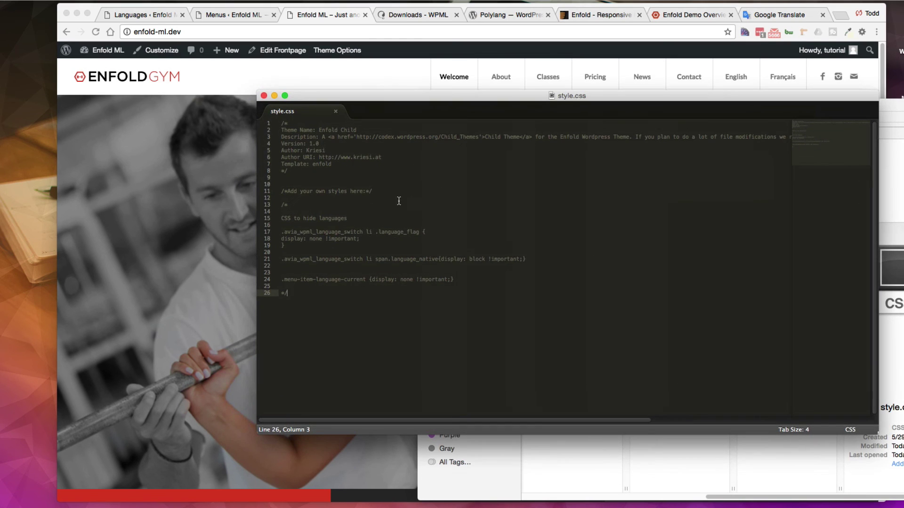
left_click(386, 211)
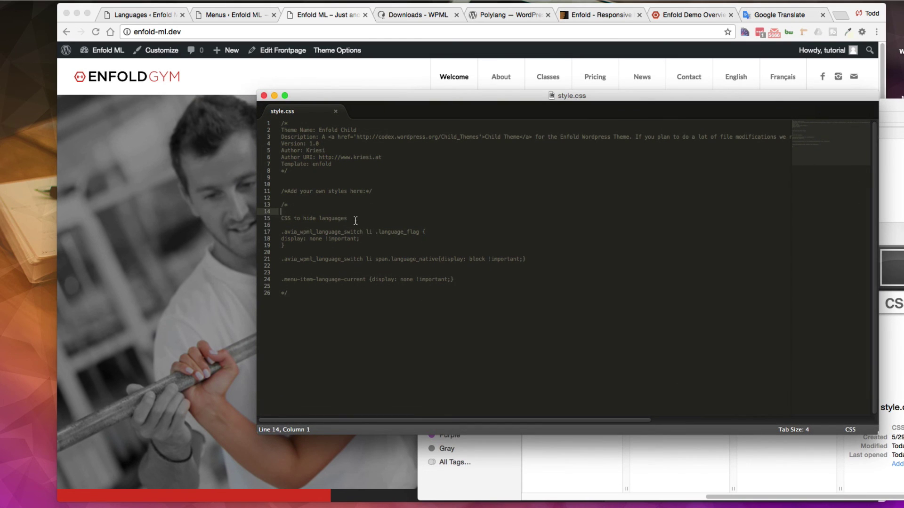
left_click(315, 207)
key("shift+Home")
key("BackSpace")
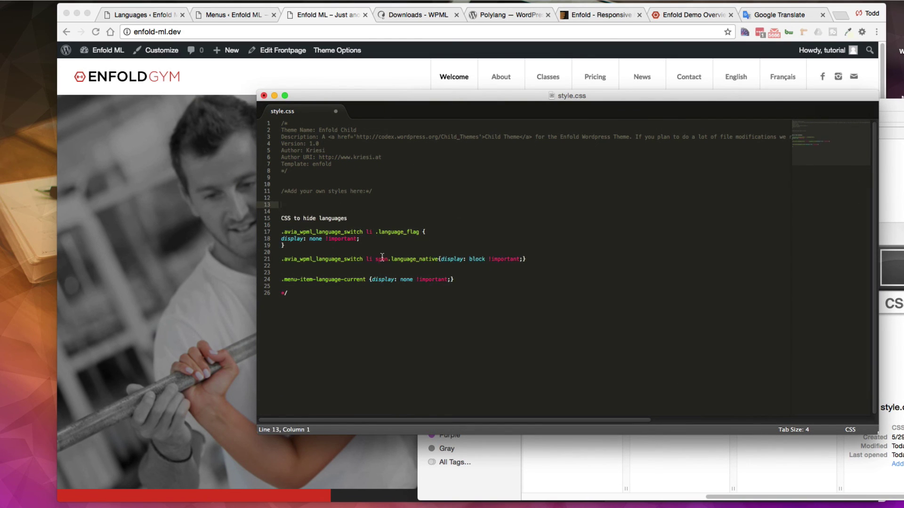
left_click(307, 299)
key("shift+Home")
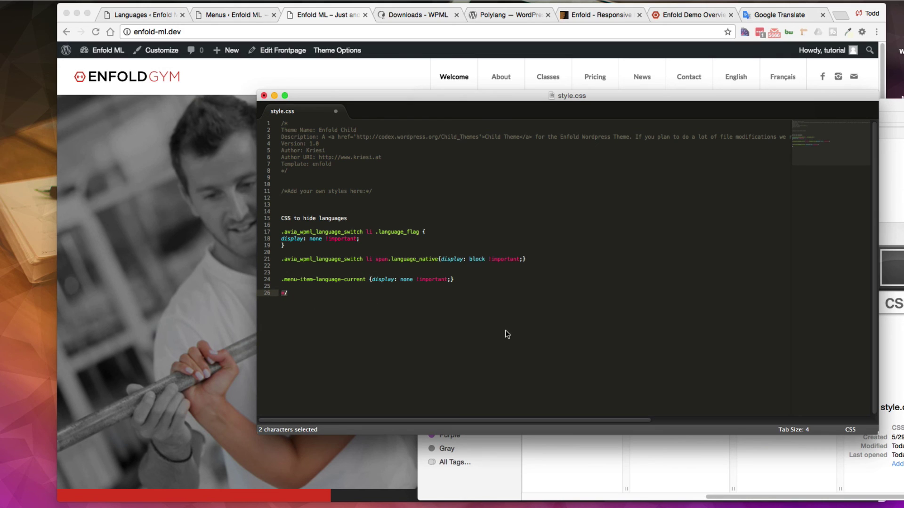
key("BackSpace")
Save style.css, reload the front page, and test the English link in the menu
key("super+s")
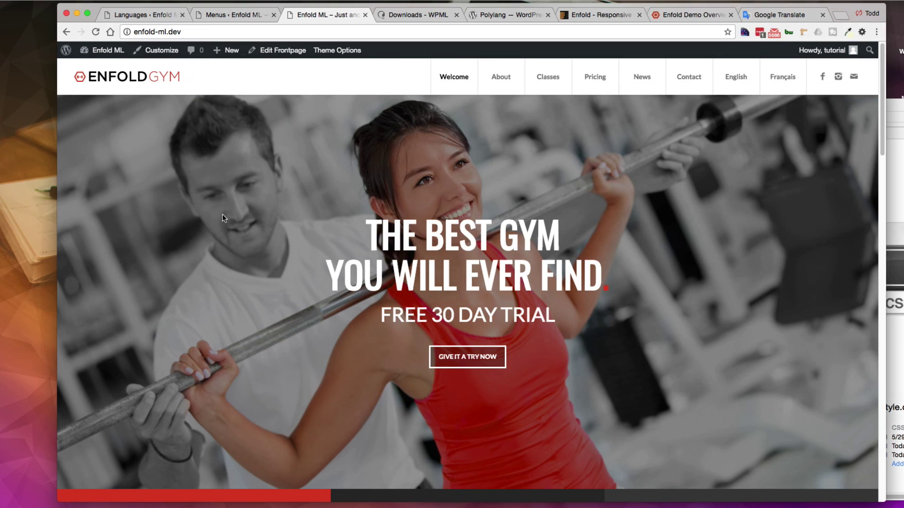
left_click(222, 214)
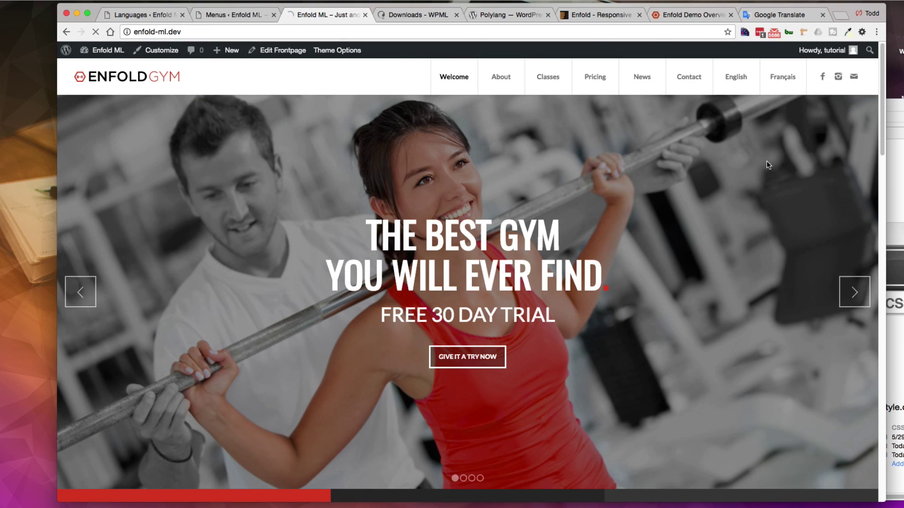
left_click(784, 83)
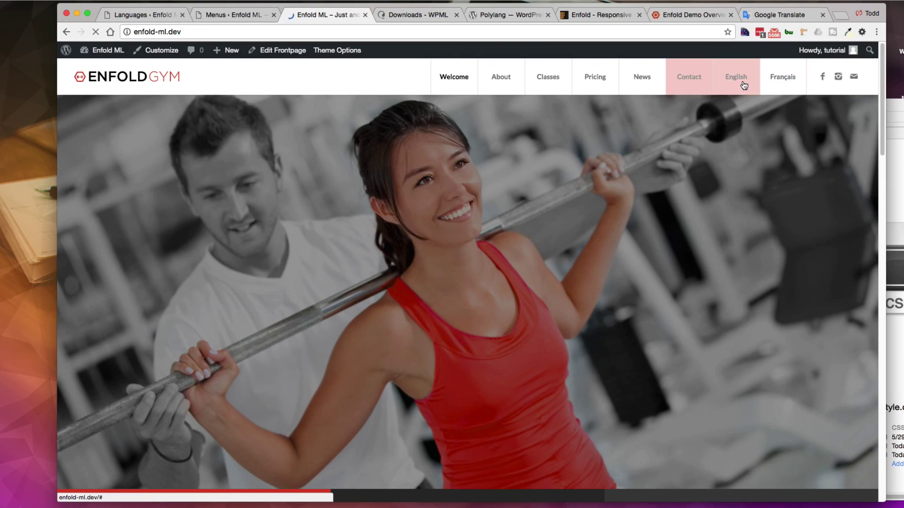
Clear Chrome's browsing data including cached files, then reopen style.css in Sublime Text
key("super+Tab")
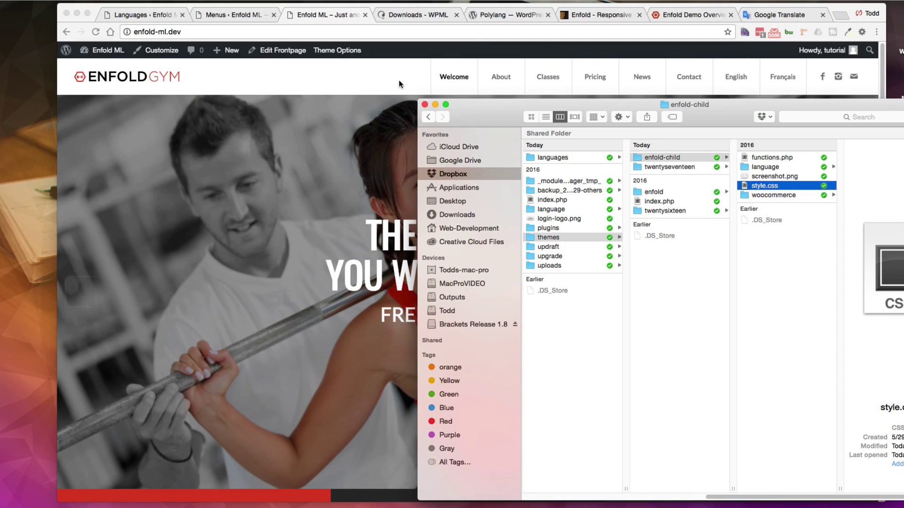
left_click(388, 83)
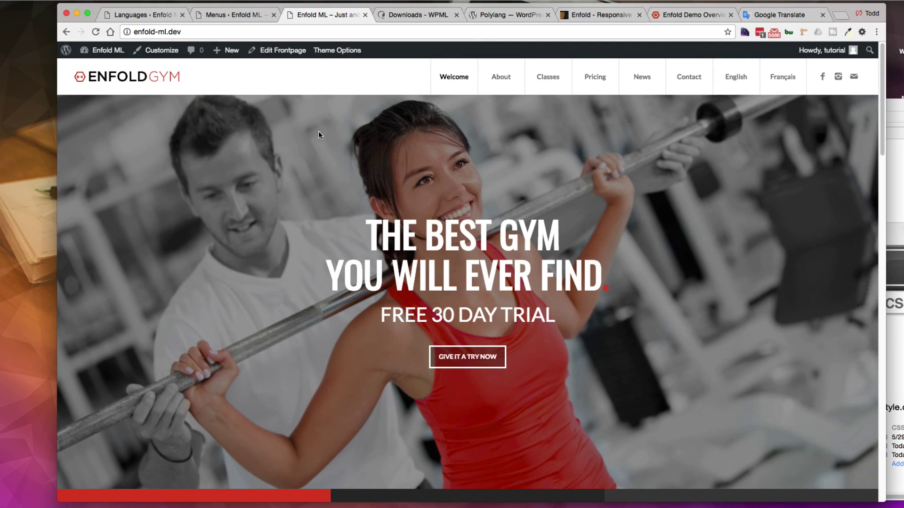
left_click(13, 2)
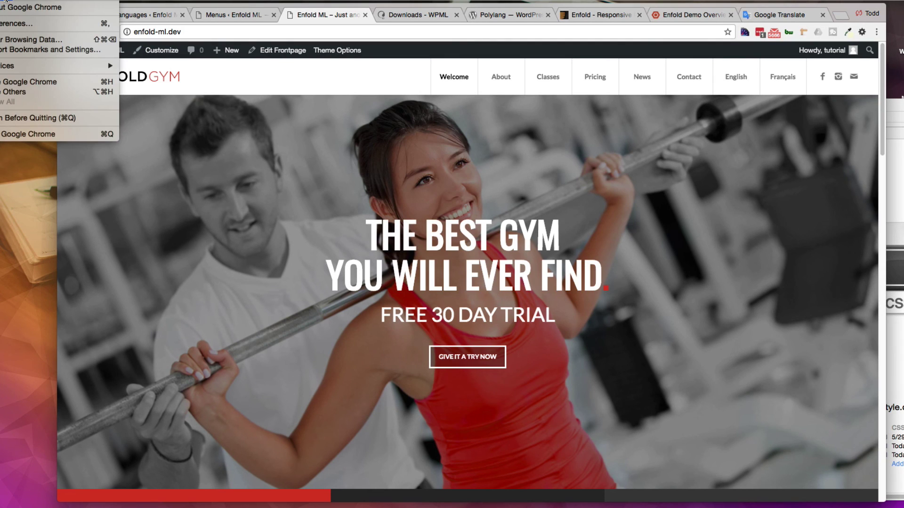
left_click(18, 39)
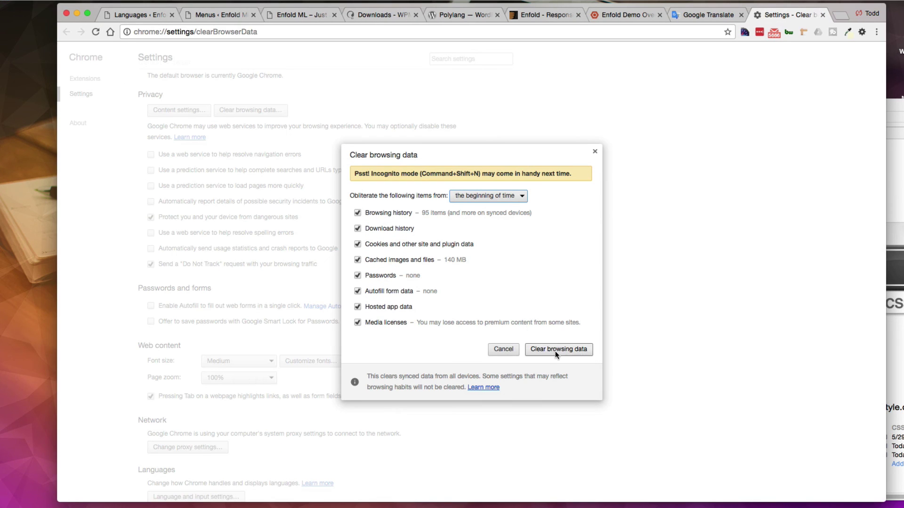
key("super+Tab")
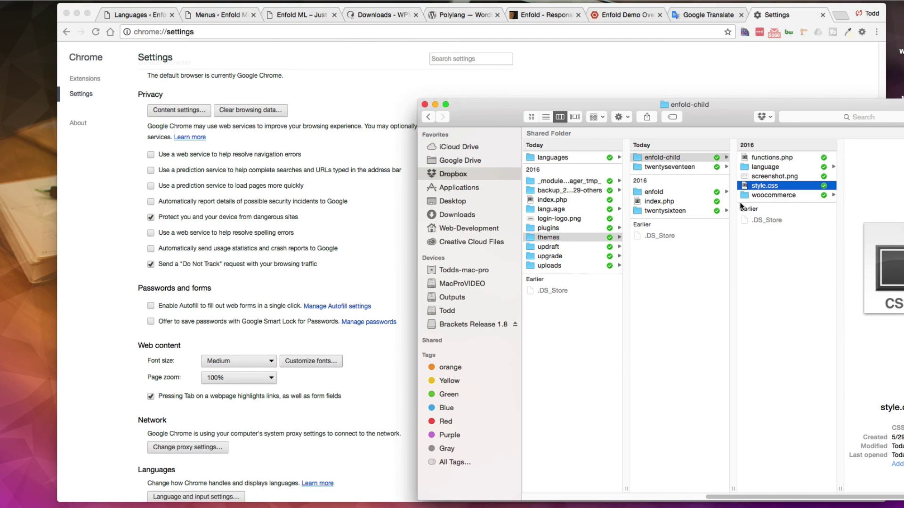
double_click(744, 187)
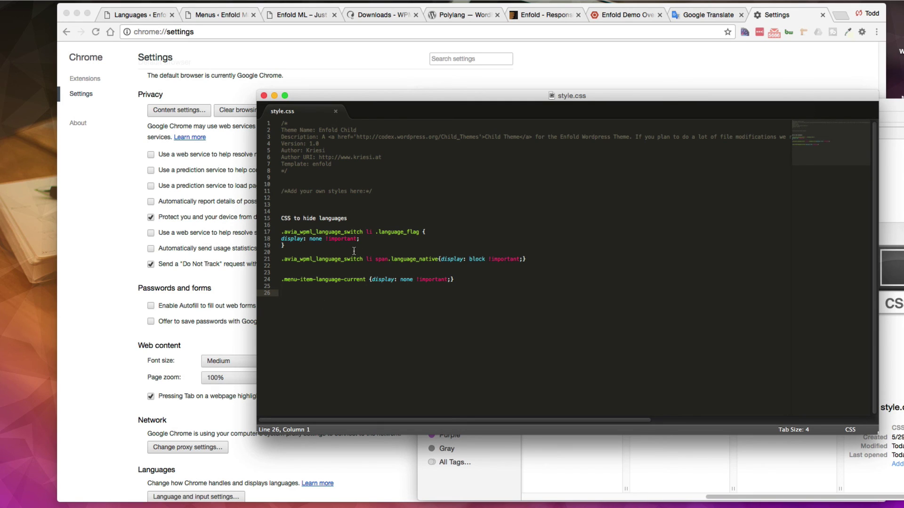
Wrap the 'CSS to hide languages' heading on line 15 in /* */ copied from line 11, then save
left_click(282, 218)
double_click(282, 192)
key("super+c")
left_click(282, 218)
key("super+v")
double_click(370, 191)
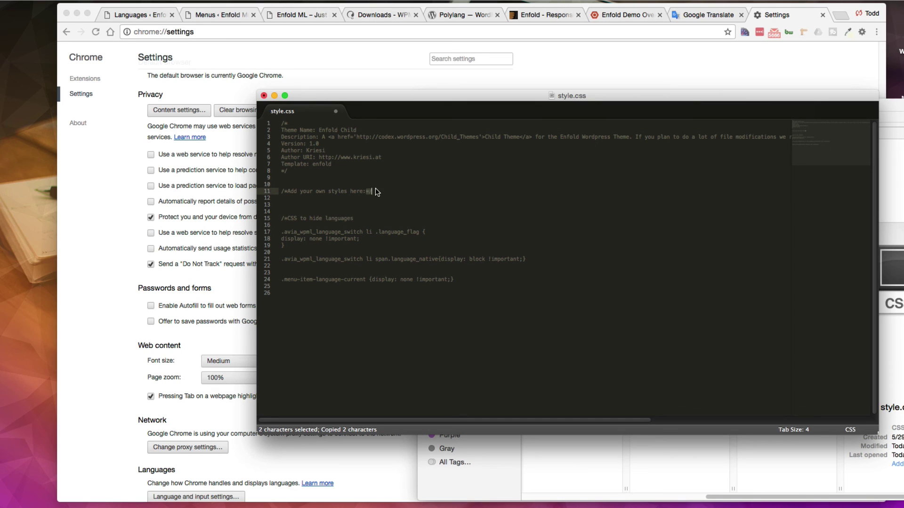
left_click(370, 219)
key("super+v")
key("super+s")
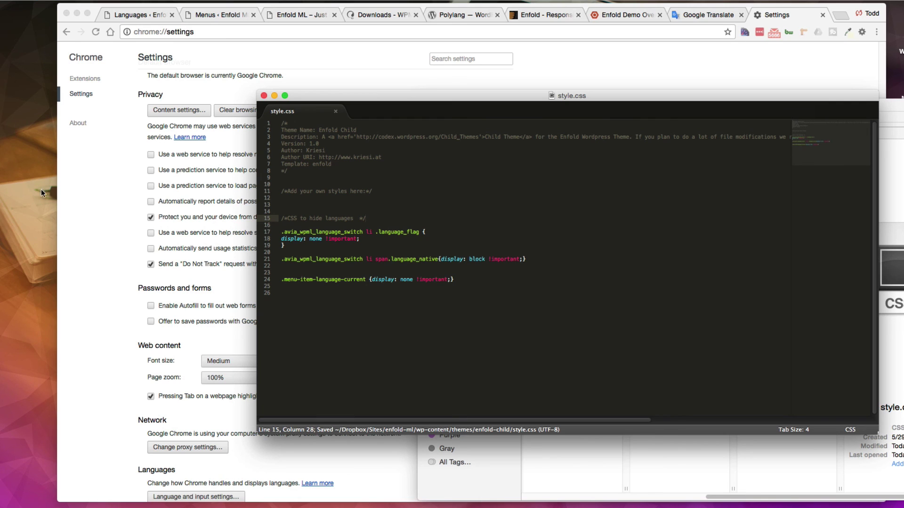
Reload the Enfold ML site, switch to Français via the menu, then back to English
left_click(312, 14)
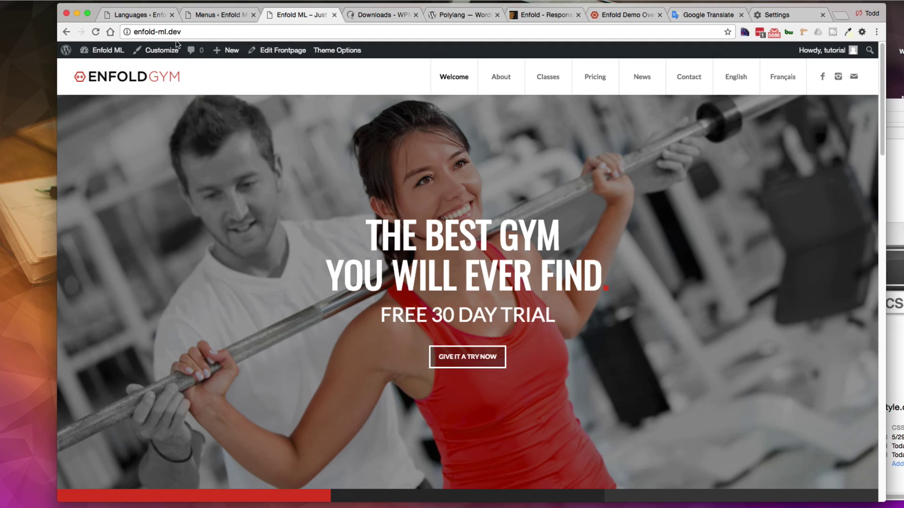
key("super+r")
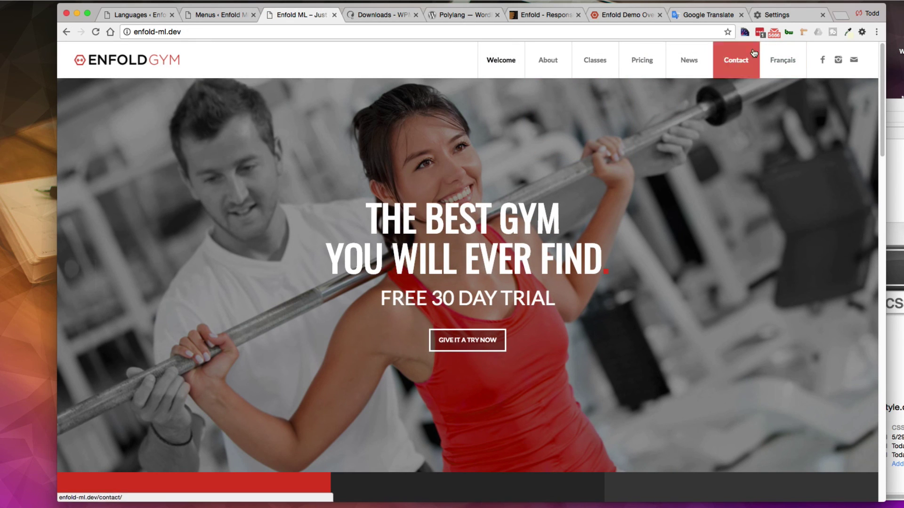
left_click(784, 71)
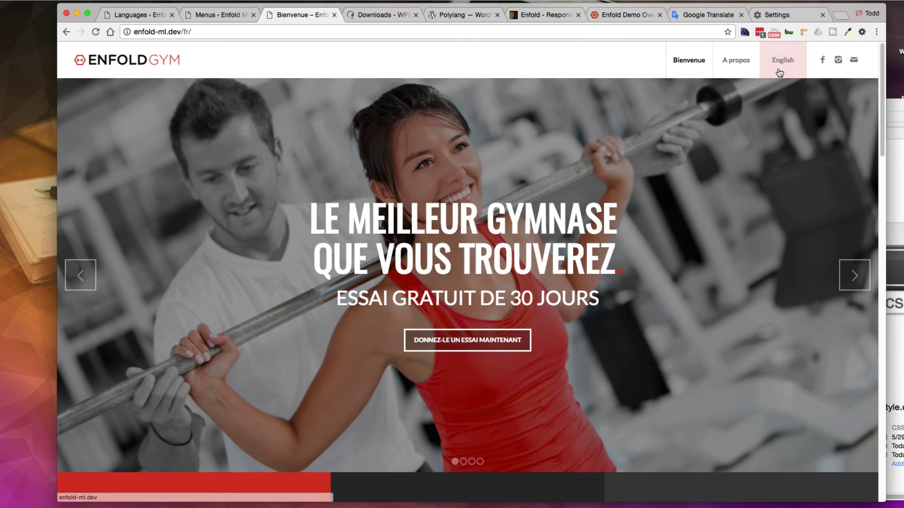
left_click(783, 60)
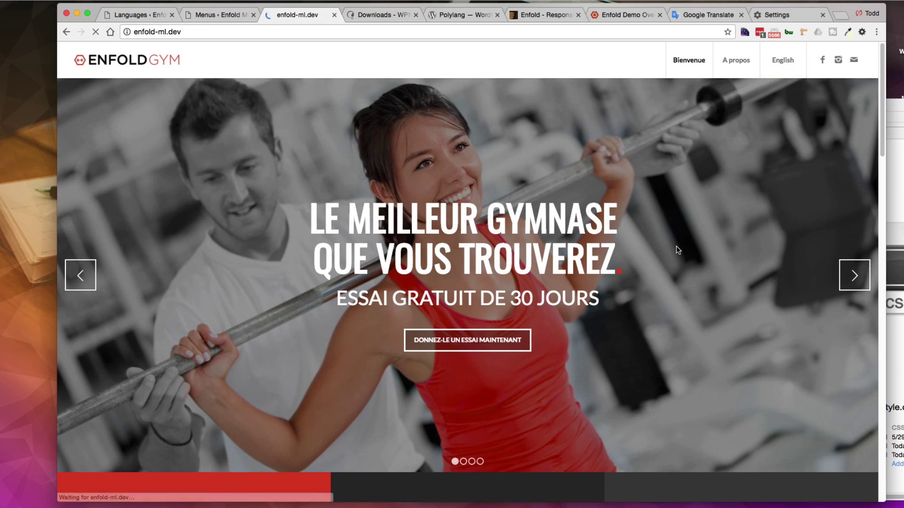